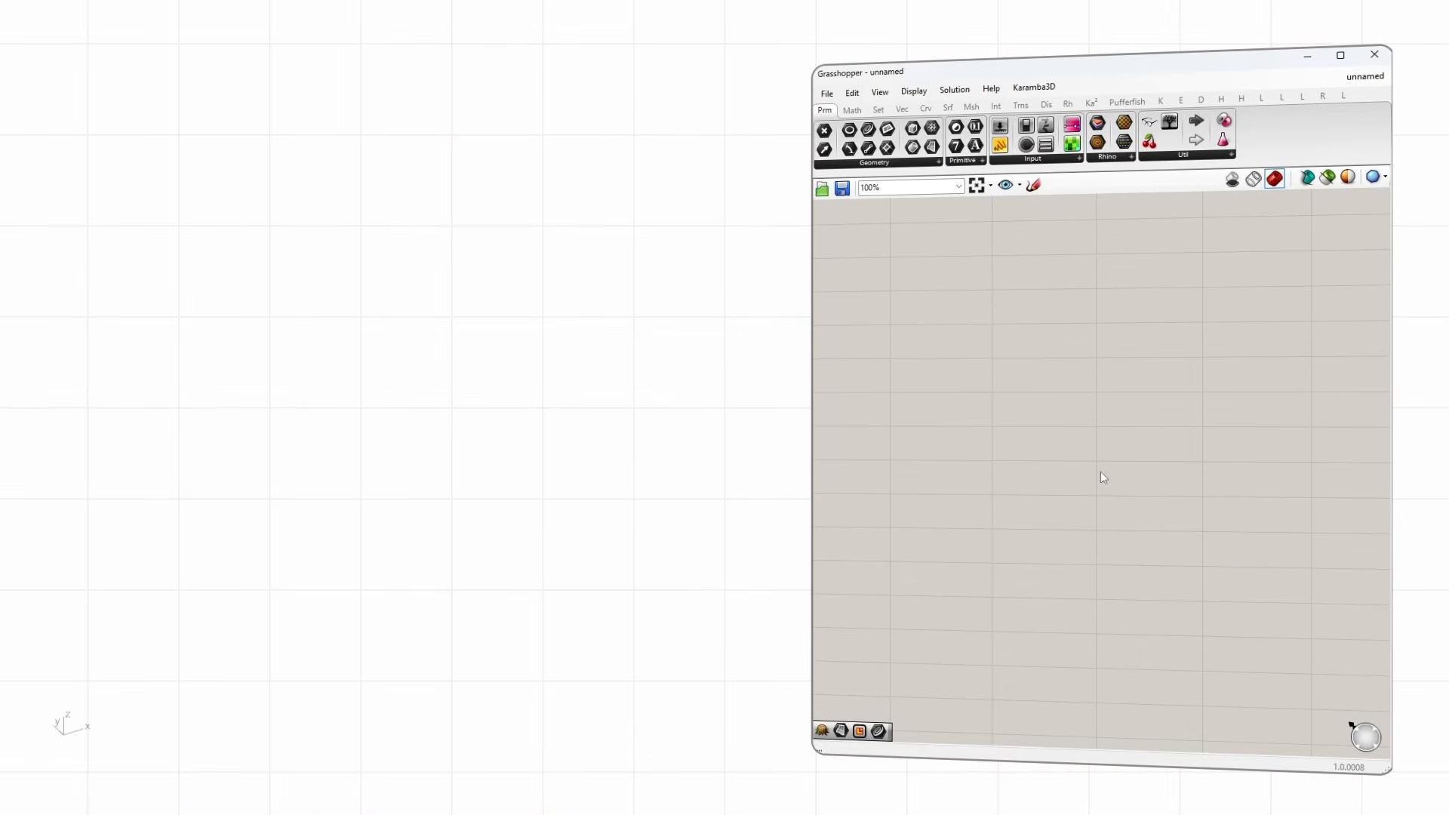
Add a Construct Point component to the empty canvas.
{"action": "double_click", "coordinate": [1071, 484]}
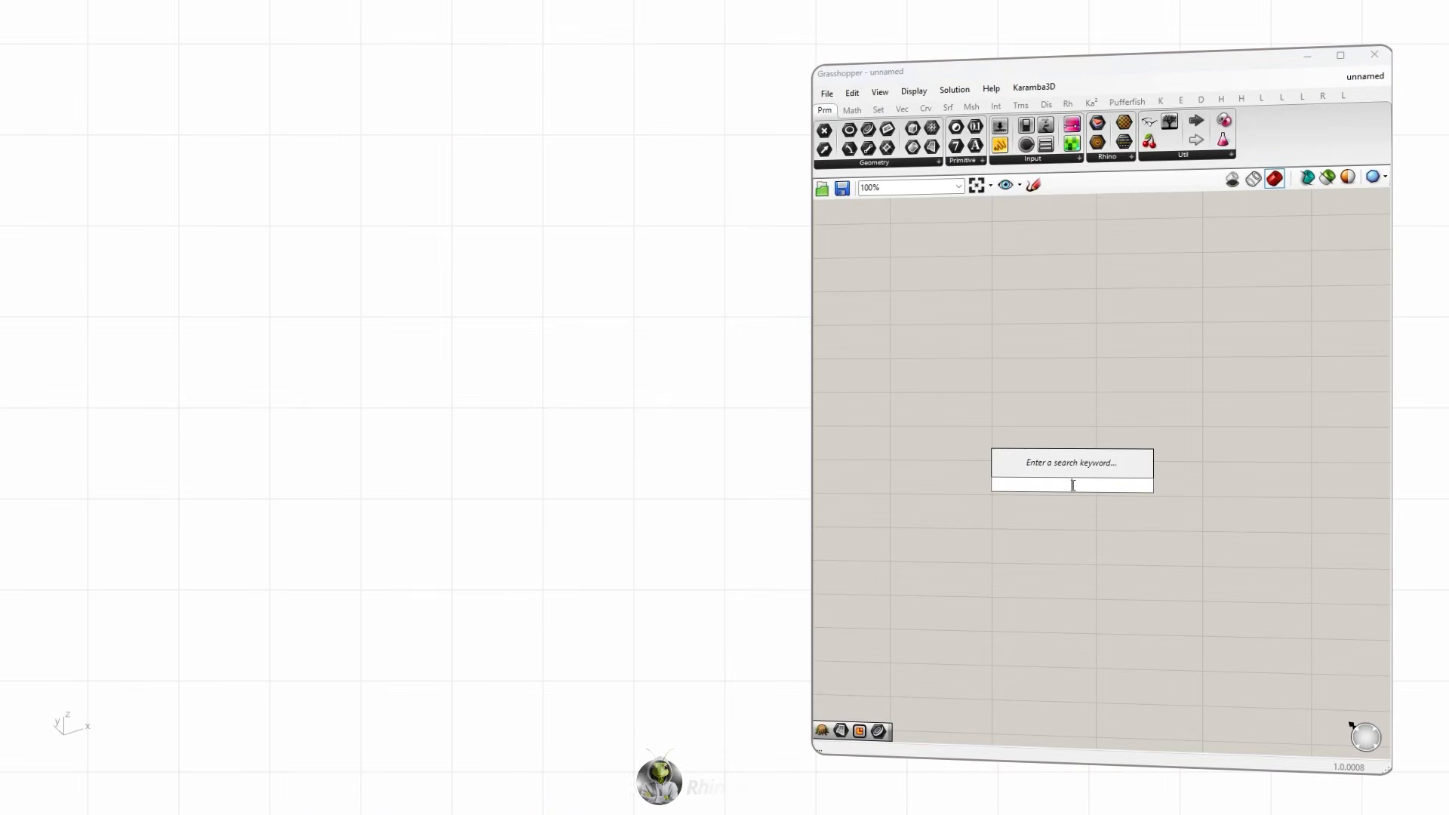
{"action": "type", "text": "const"}
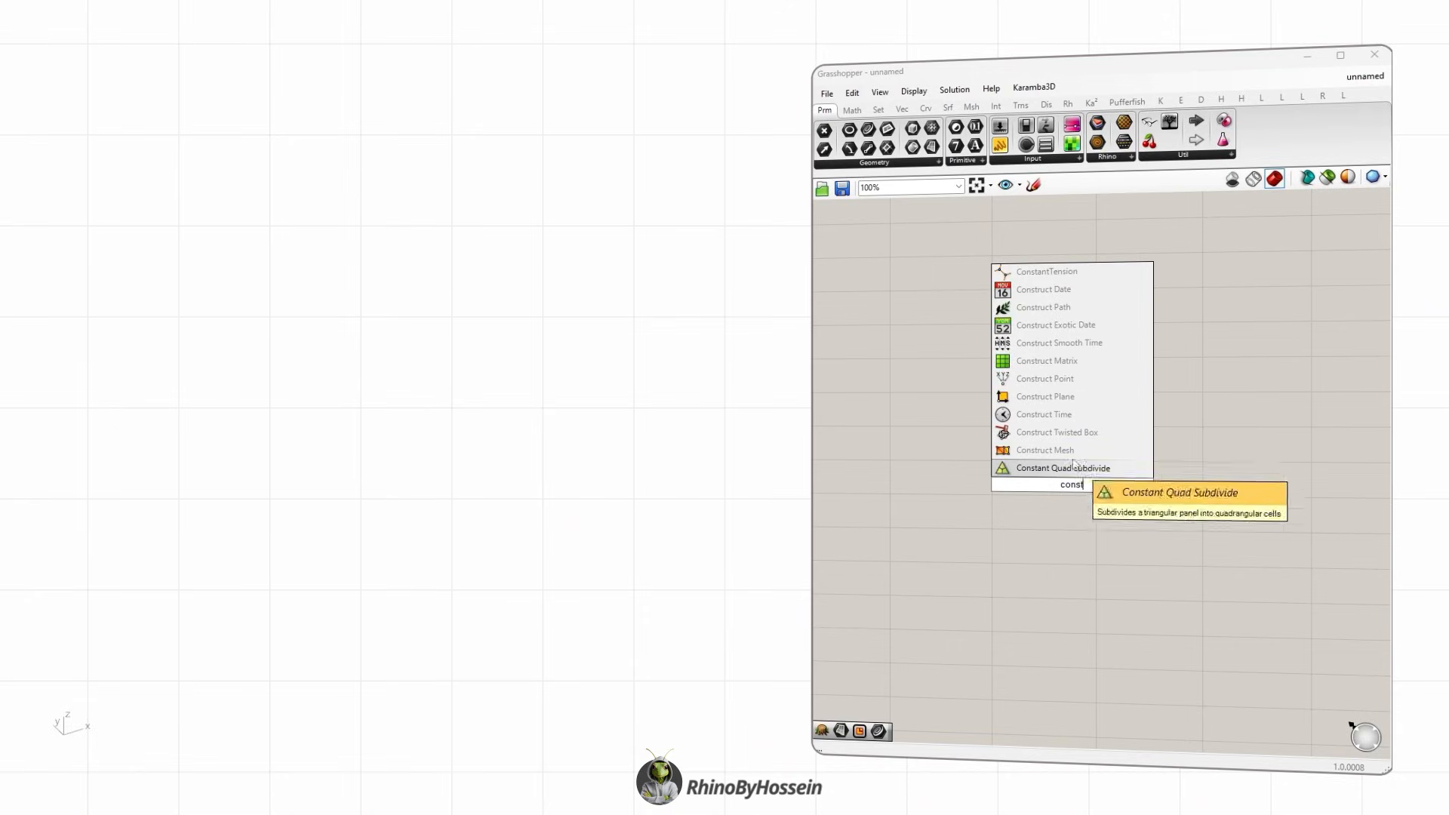
{"action": "left_click", "coordinate": [1047, 378]}
{"action": "left_click_drag", "start_coordinate": [1066, 485], "coordinate": [1020, 423]}
{"action": "scroll", "coordinate": [1039, 450], "scroll_direction": "up", "scroll_amount": 2}
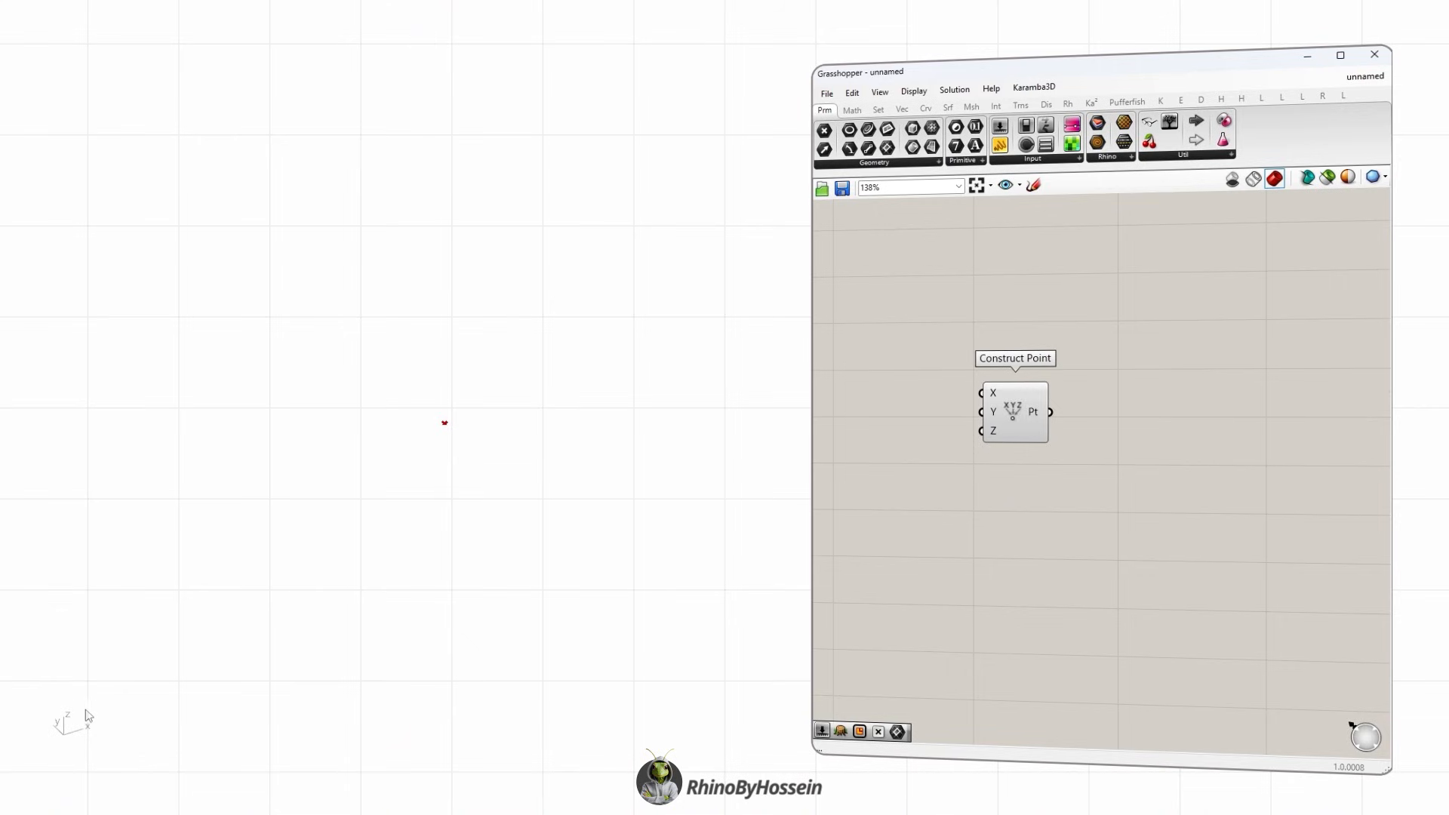
Add an XZ Plane component and connect the constructed point to its origin.
{"action": "double_click", "coordinate": [1161, 456]}
{"action": "type", "text": "xz"}
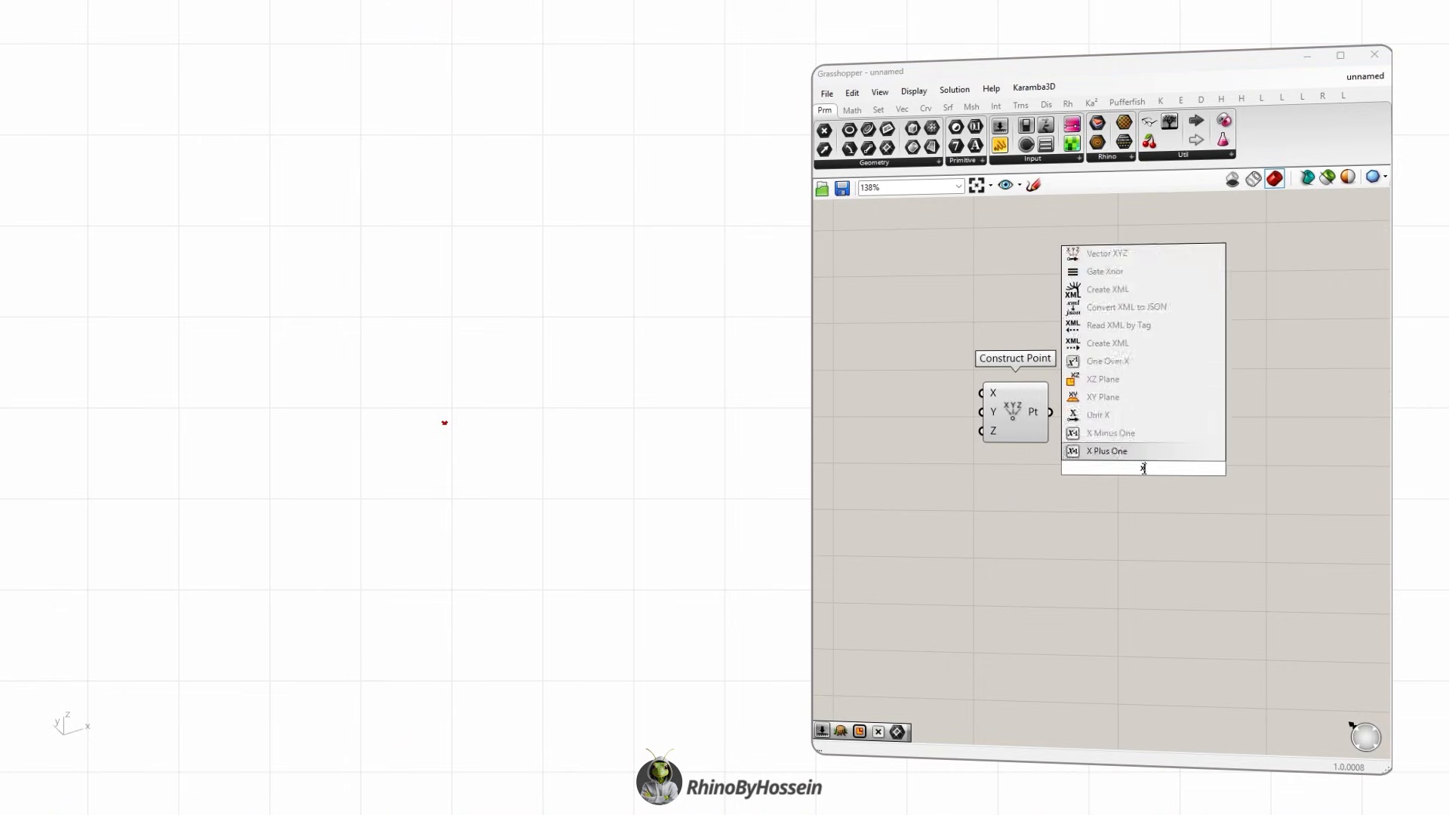
{"action": "key", "text": "Return"}
{"action": "left_click_drag", "start_coordinate": [1050, 412], "coordinate": [1153, 413]}
Add a Rectangle component after the XZ Plane and connect the plane to its base plane input.
{"action": "double_click", "coordinate": [1108, 495]}
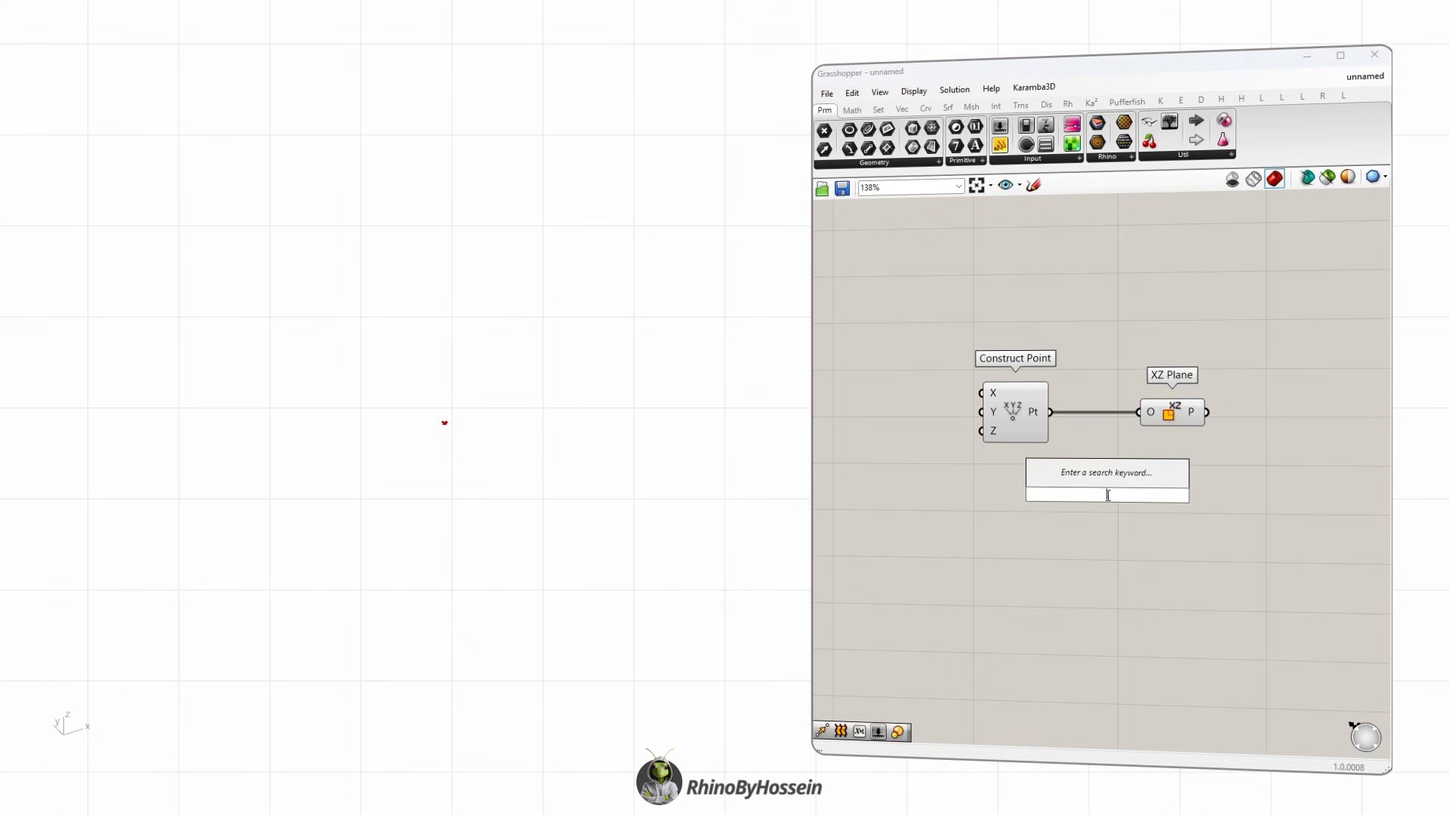
{"action": "type", "text": "rectangle"}
{"action": "key", "text": "Return"}
{"action": "scroll", "coordinate": [1094, 475], "scroll_direction": "down", "scroll_amount": 2}
{"action": "left_click_drag", "start_coordinate": [1094, 479], "coordinate": [1250, 453]}
{"action": "left_click_drag", "start_coordinate": [1161, 429], "coordinate": [1230, 430]}
{"action": "left_click", "coordinate": [1183, 467]}
{"action": "right_click_drag", "start_coordinate": [1138, 486], "coordinate": [1078, 487]}
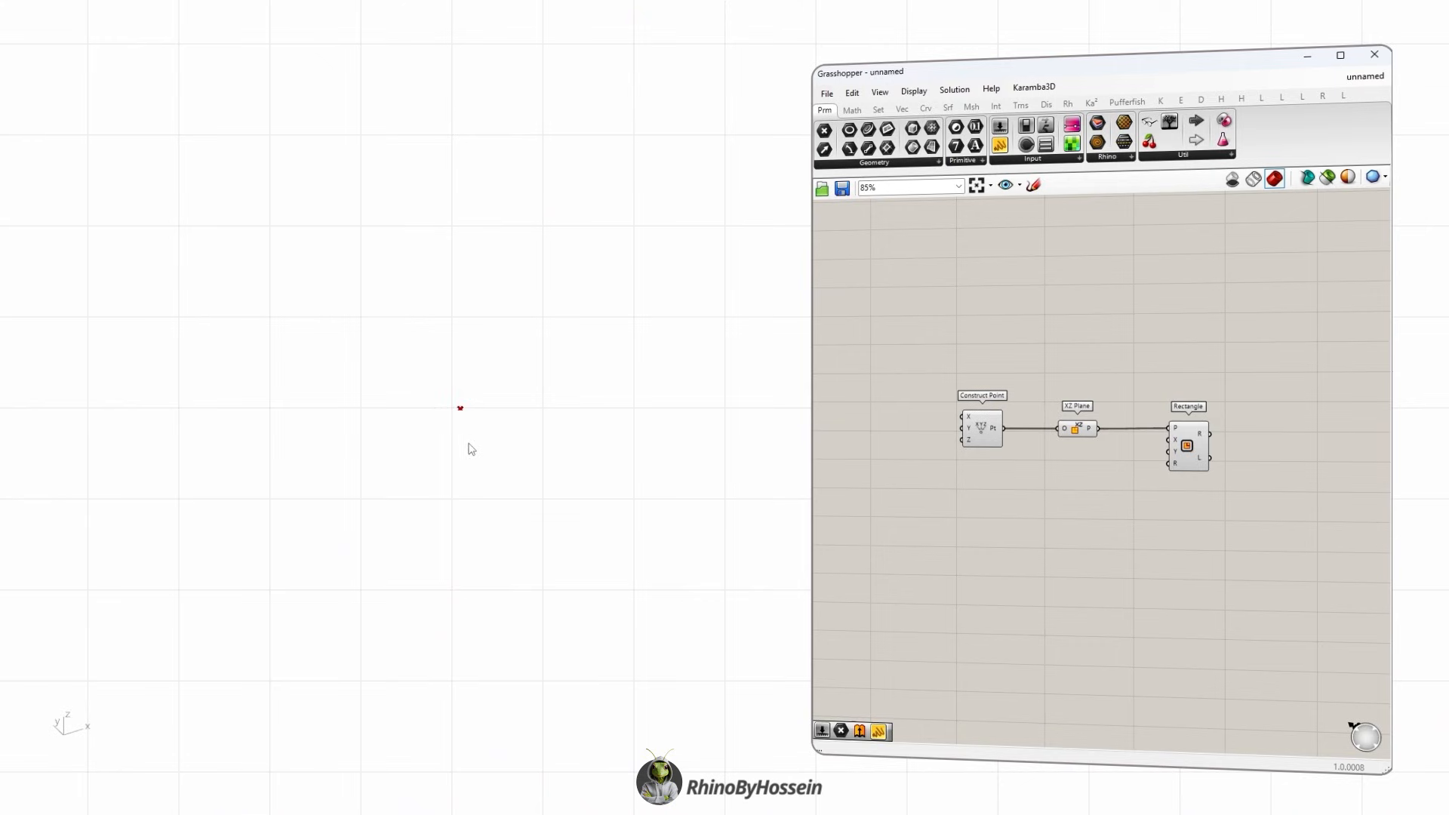
Create a number slider set to 1000, connect it to the Rectangle's X size and place it below the Construct Point.
{"action": "scroll", "coordinate": [1067, 480], "scroll_direction": "up", "scroll_amount": 2}
{"action": "double_click", "coordinate": [1054, 485]}
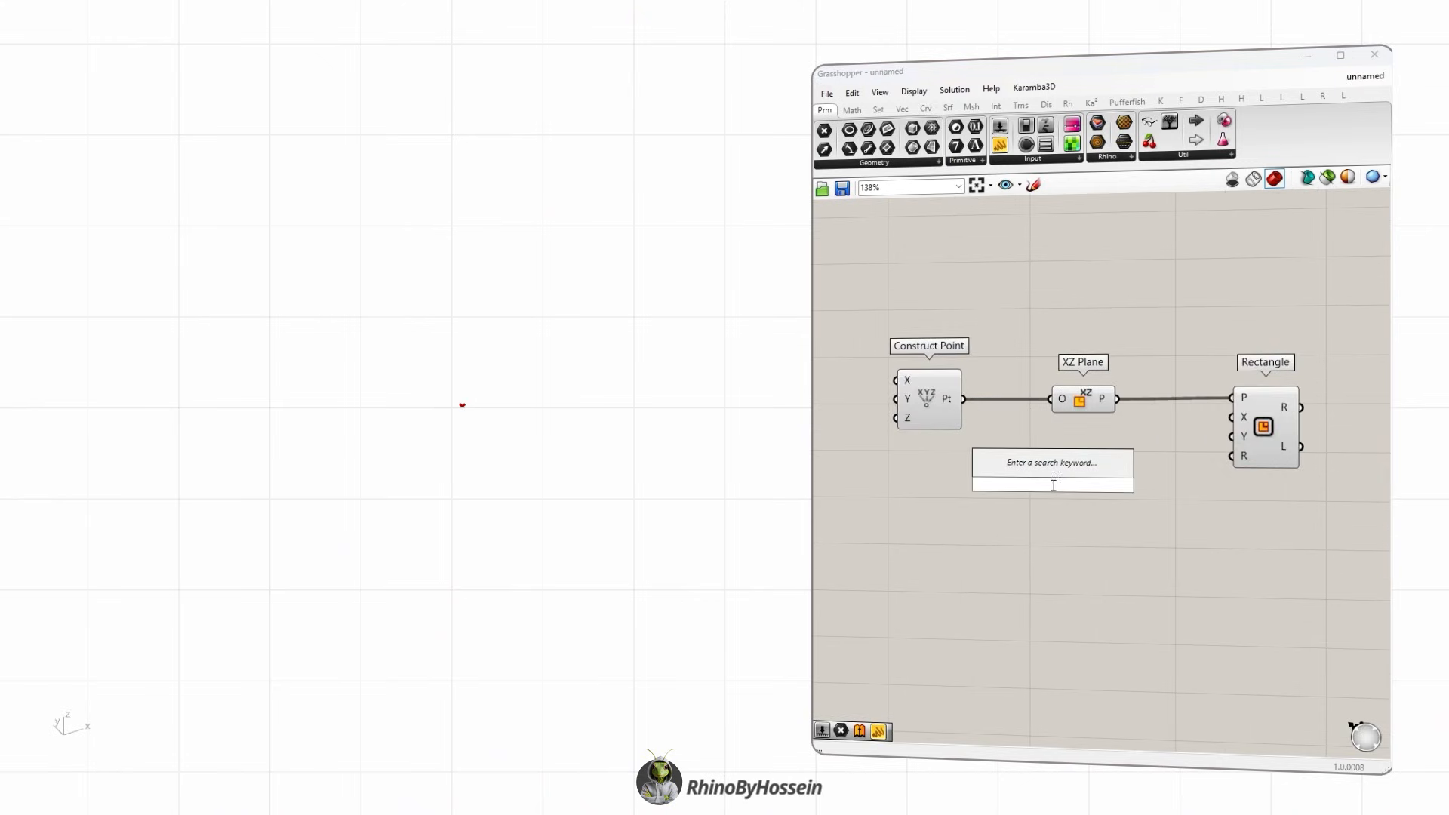
{"action": "type", "text": "1000"}
{"action": "key", "text": "Return"}
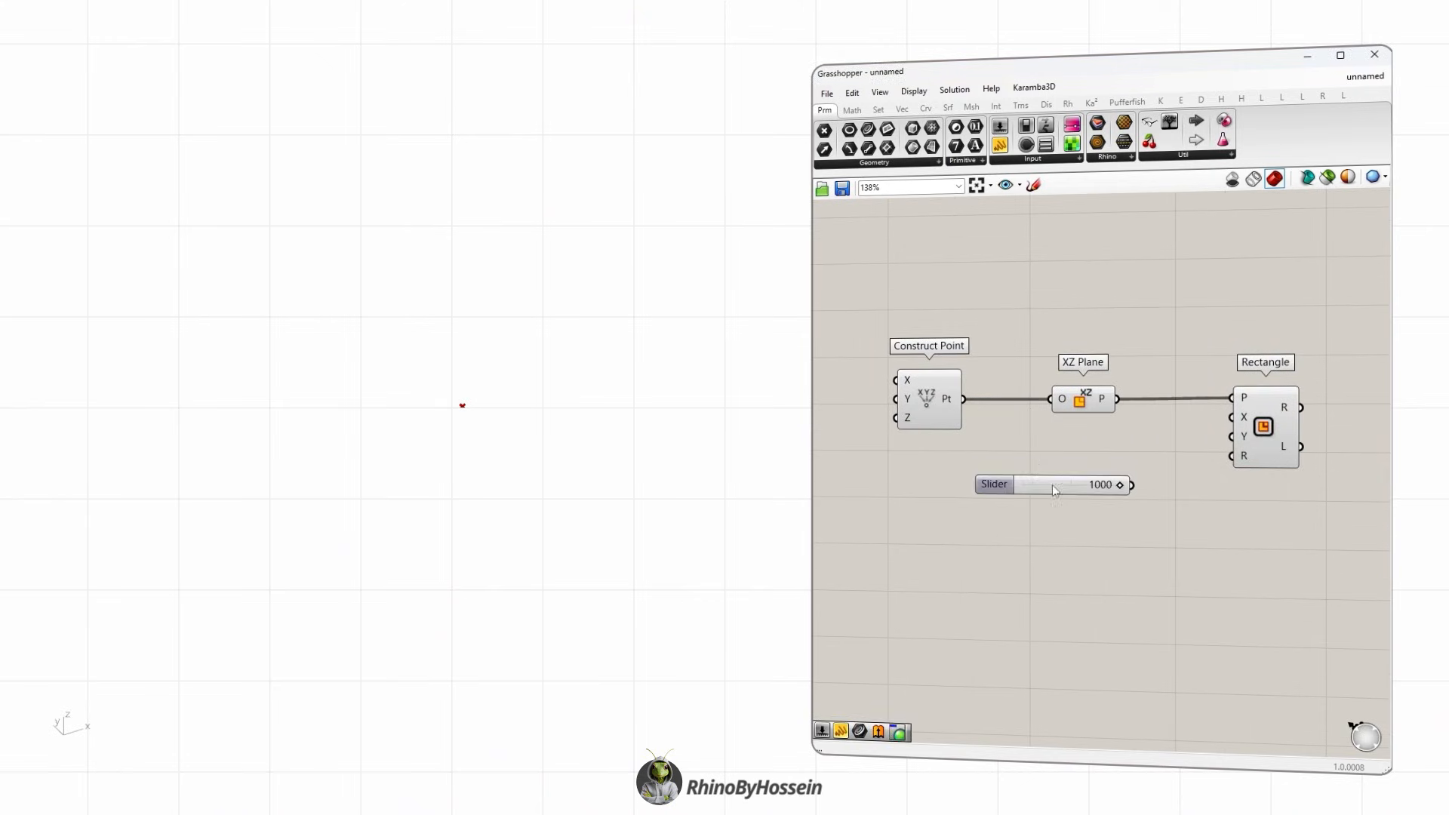
{"action": "left_click_drag", "start_coordinate": [1131, 486], "coordinate": [1233, 419]}
{"action": "left_click_drag", "start_coordinate": [994, 484], "coordinate": [919, 473]}
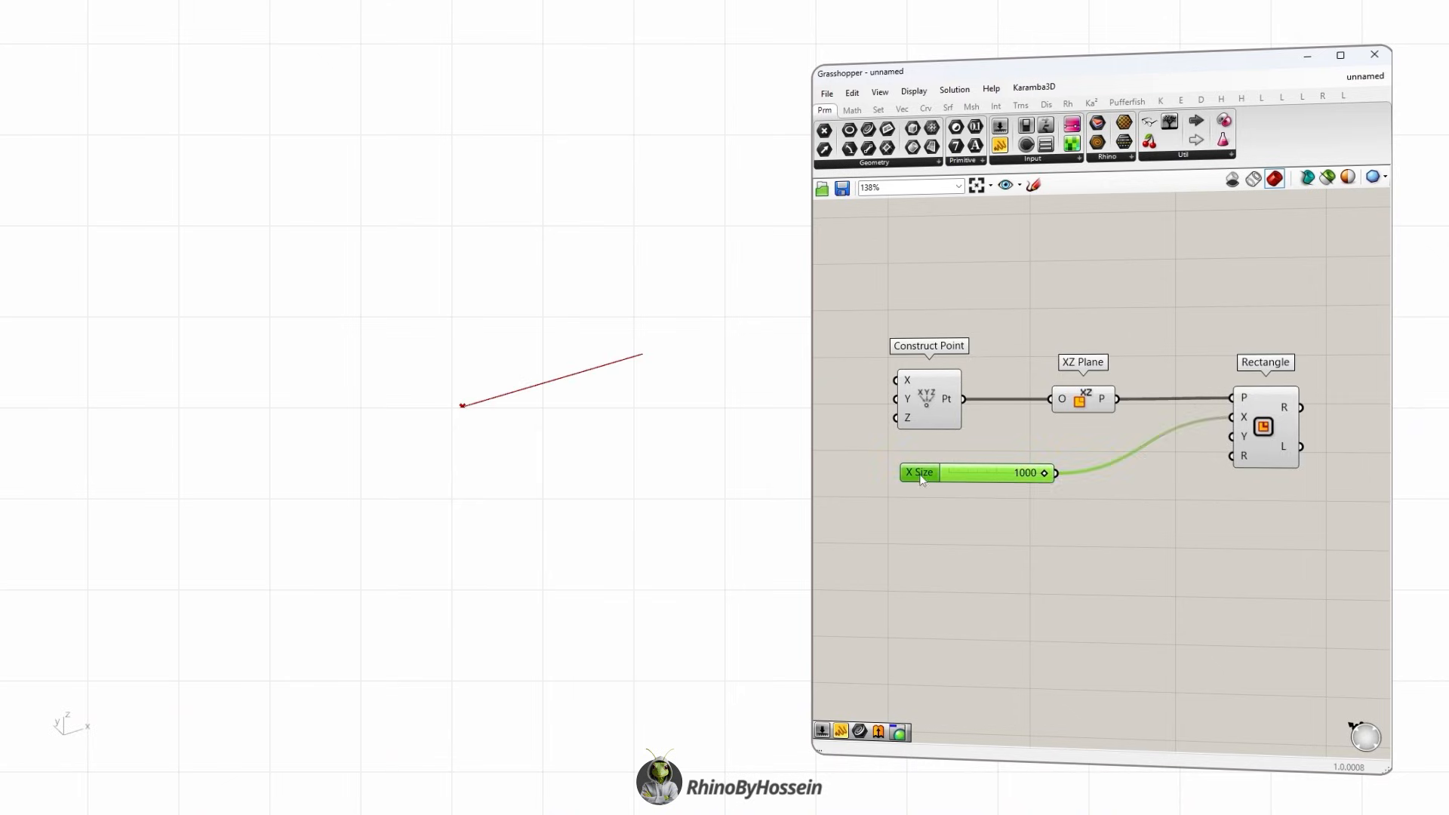
Create a number slider set to 500 and connect it to the Rectangle's Y size.
{"action": "double_click", "coordinate": [953, 527]}
{"action": "type", "text": "500"}
{"action": "key", "text": "Return"}
{"action": "left_click_drag", "start_coordinate": [1029, 528], "coordinate": [1235, 437]}
{"action": "right_click_drag", "start_coordinate": [572, 370], "coordinate": [434, 428], "text": "shift"}
{"action": "scroll", "coordinate": [417, 399], "scroll_direction": "up", "scroll_amount": 5}
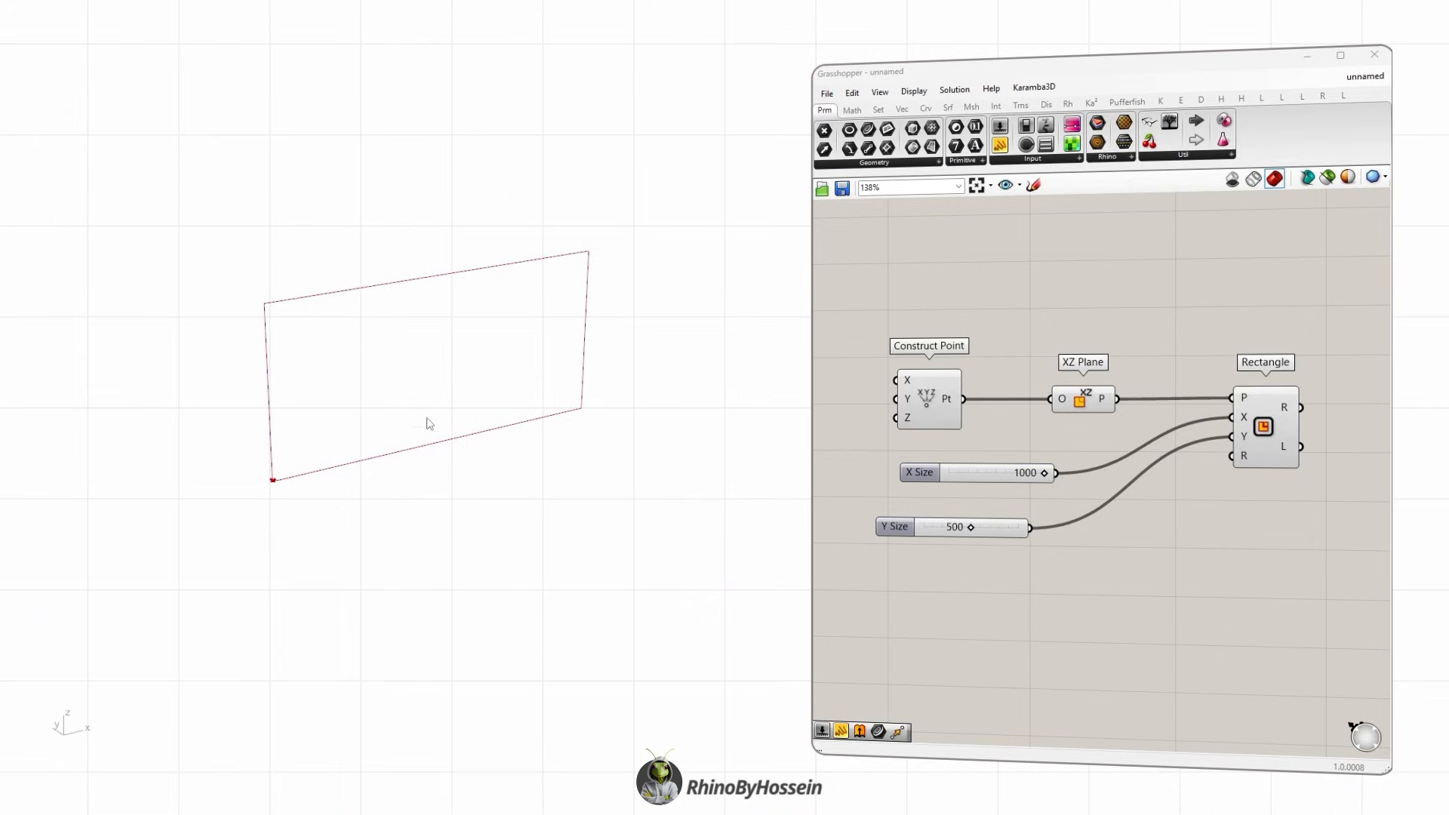
Add an Offset Curve component and connect the rectangle output to its curve input.
{"action": "left_click", "coordinate": [1126, 539]}
{"action": "scroll", "coordinate": [1126, 539], "scroll_direction": "down", "scroll_amount": 4}
{"action": "scroll", "coordinate": [1134, 532], "scroll_direction": "up", "scroll_amount": 3}
{"action": "right_click_drag", "start_coordinate": [1242, 534], "coordinate": [1165, 518]}
{"action": "scroll", "coordinate": [1131, 534], "scroll_direction": "down", "scroll_amount": 2}
{"action": "double_click", "coordinate": [1165, 518]}
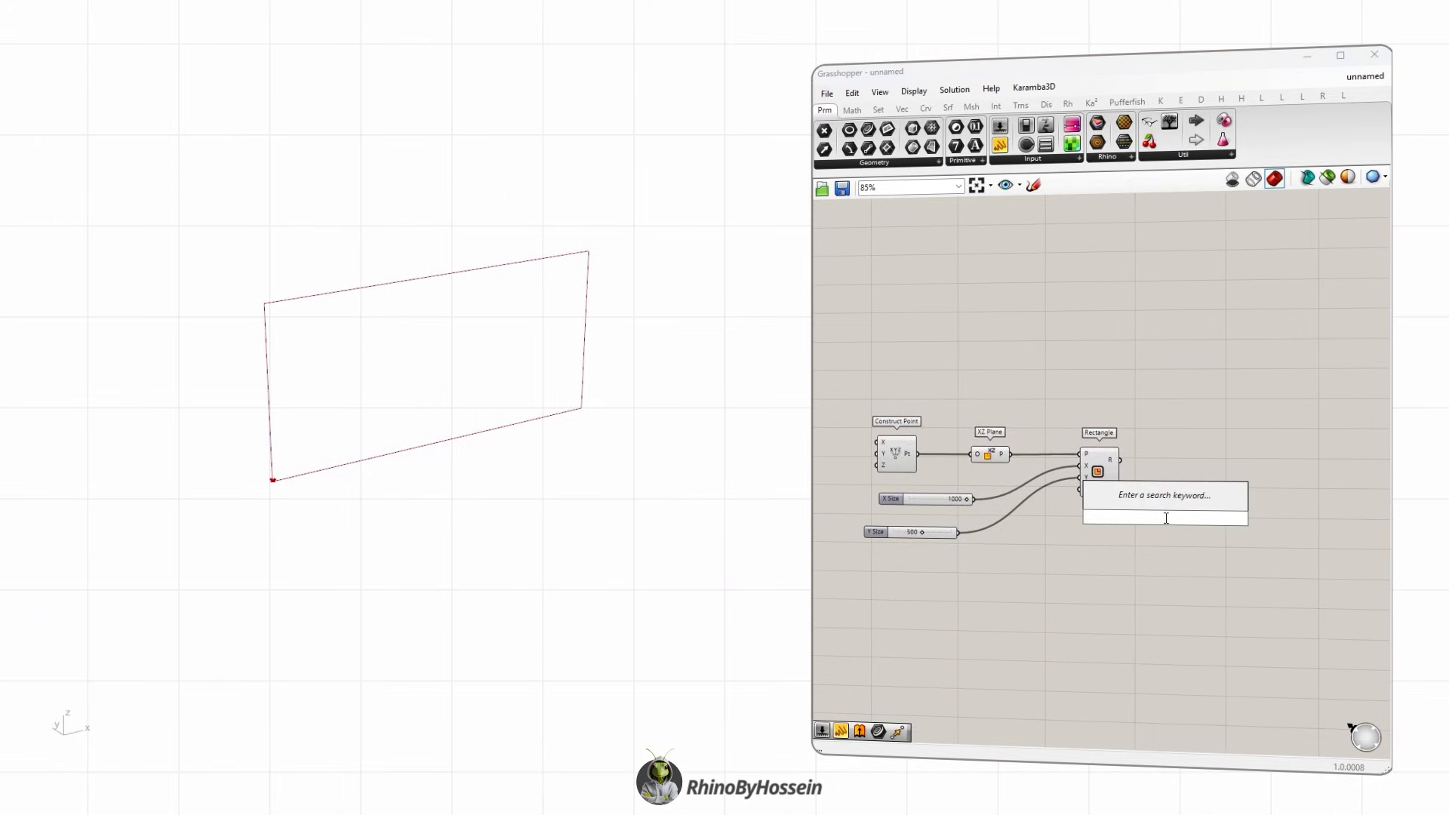
{"action": "type", "text": "off"}
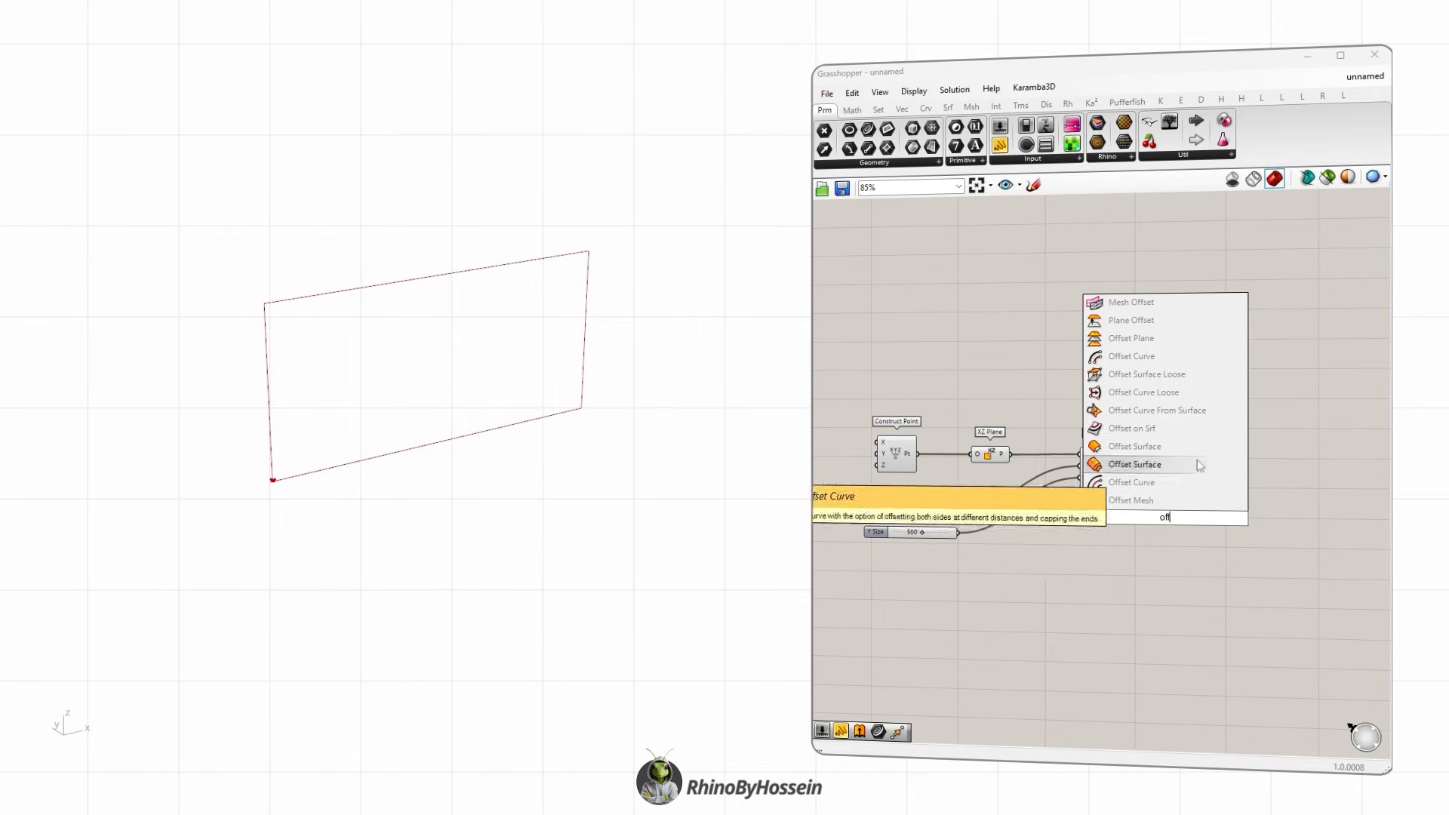
{"action": "left_click", "coordinate": [1128, 359]}
{"action": "left_click_drag", "start_coordinate": [1120, 459], "coordinate": [1221, 562]}
Create a slider set to 20 and feed it through a Negative component into the Offset Curve's distance.
{"action": "scroll", "coordinate": [1030, 558], "scroll_direction": "up", "scroll_amount": 2}
{"action": "double_click", "coordinate": [1004, 562]}
{"action": "type", "text": "20"}
{"action": "key", "text": "Return"}
{"action": "double_click", "coordinate": [1042, 609]}
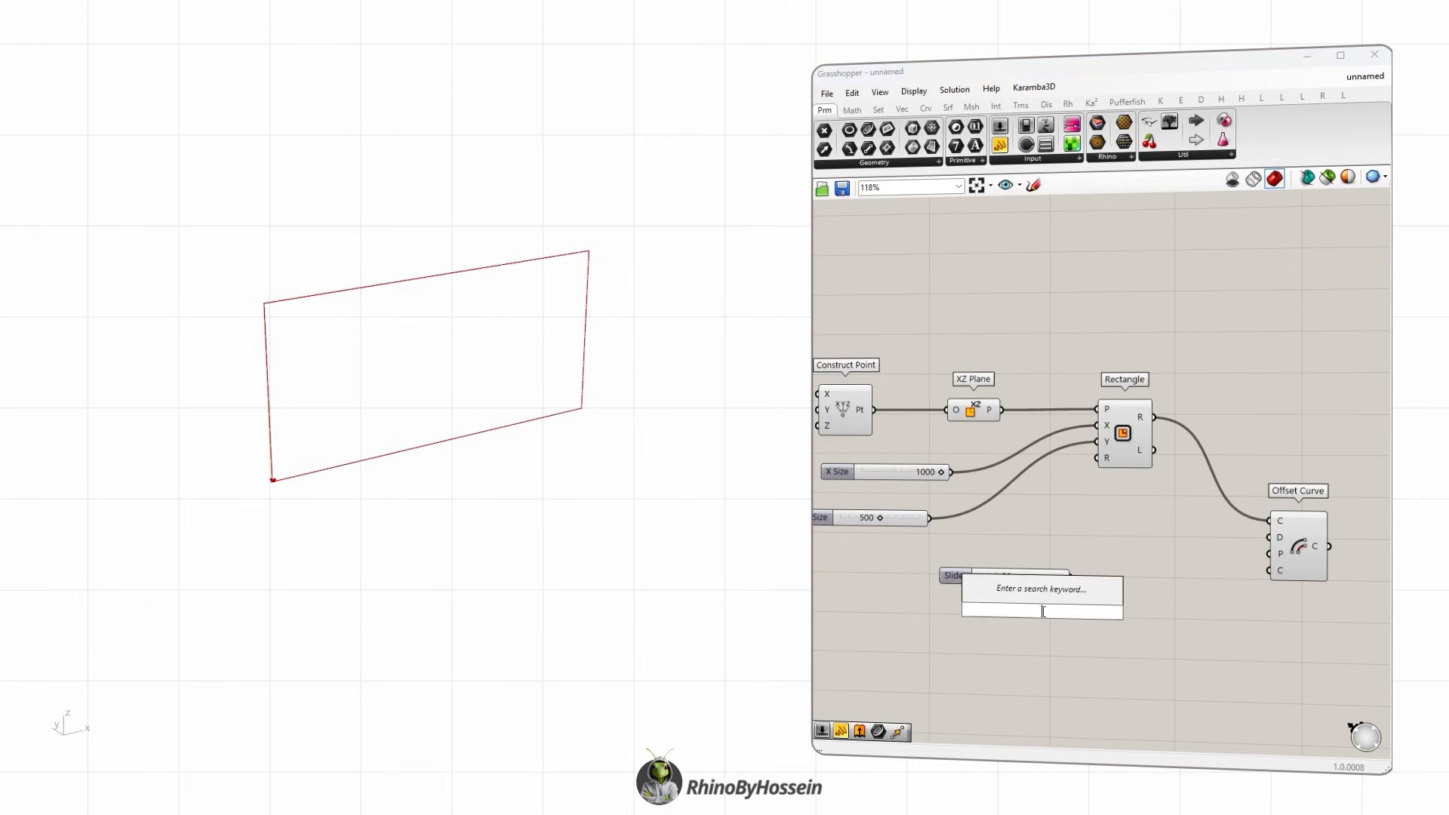
{"action": "type", "text": "neg"}
{"action": "key", "text": "Return"}
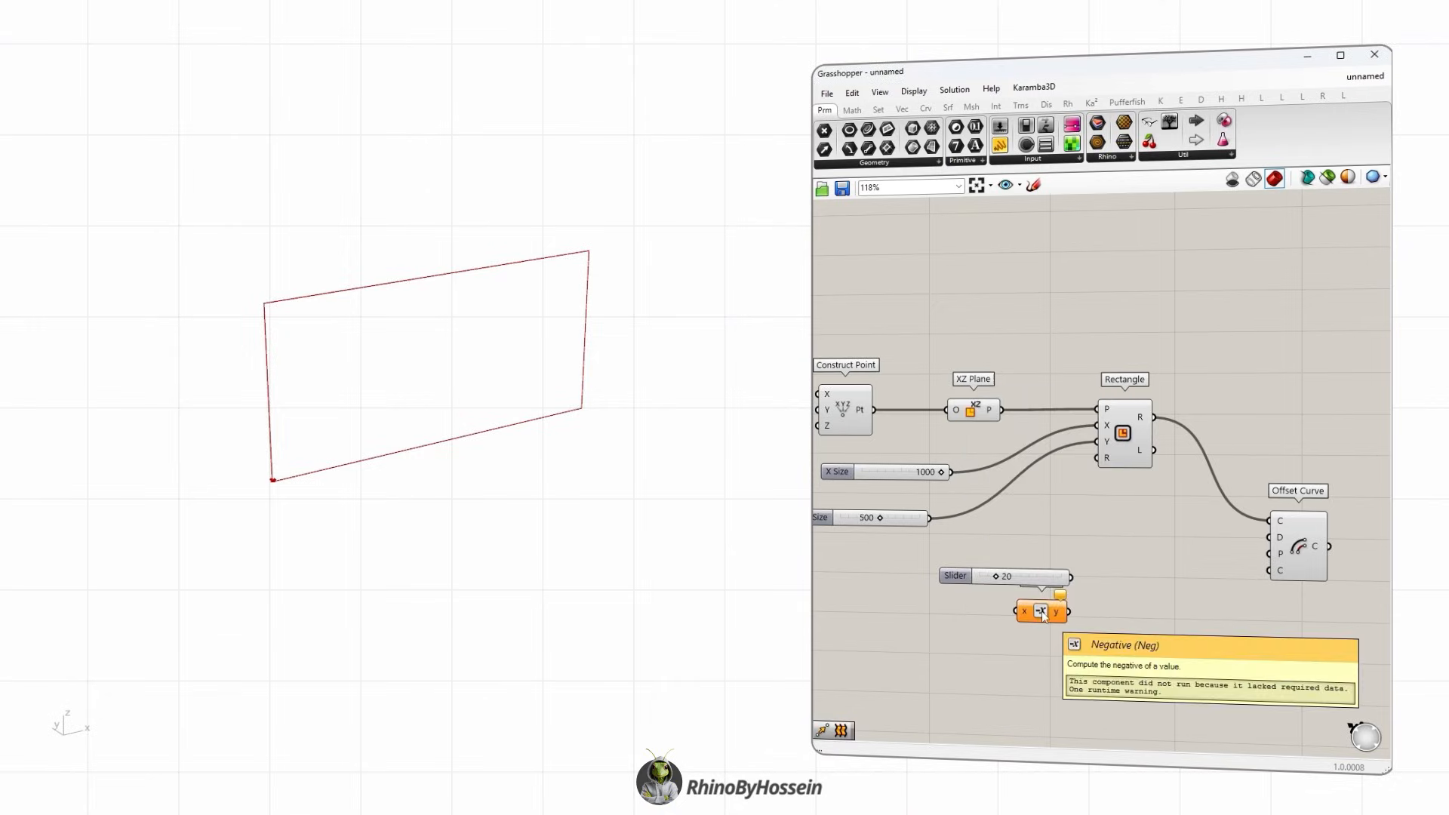
{"action": "left_click_drag", "start_coordinate": [1039, 608], "coordinate": [1274, 543]}
{"action": "right_click_drag", "start_coordinate": [618, 453], "coordinate": [393, 429]}
{"action": "scroll", "coordinate": [1023, 546], "scroll_direction": "down", "scroll_amount": 3}
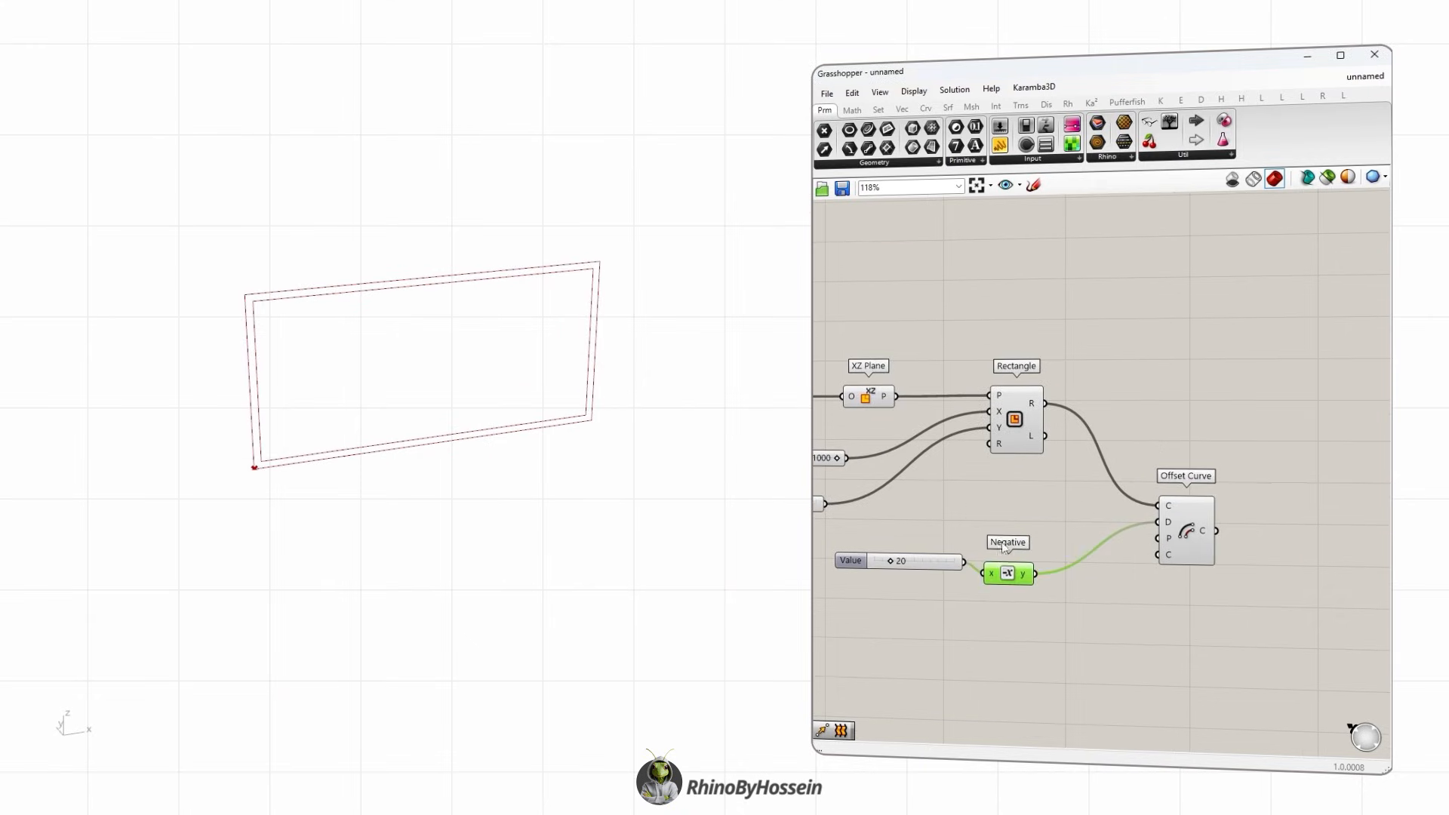
Add a Curve parameter and merge the outputs of both Rectangle and Offset Curve into it.
{"action": "right_click_drag", "start_coordinate": [946, 516], "coordinate": [1047, 493]}
{"action": "left_click", "coordinate": [1023, 406]}
{"action": "scroll", "coordinate": [1047, 492], "scroll_direction": "down", "scroll_amount": 1}
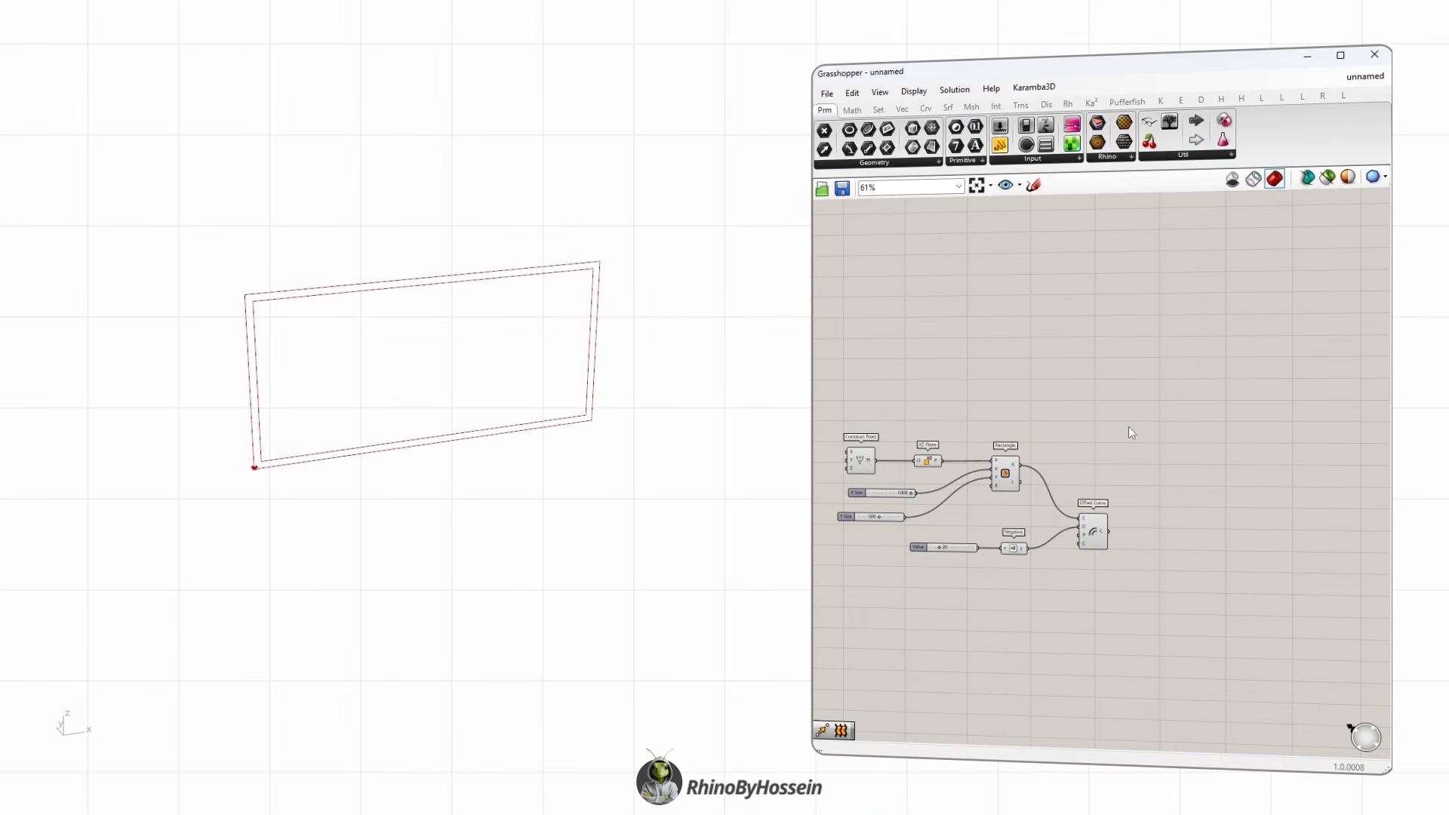
{"action": "left_click_drag", "start_coordinate": [868, 129], "coordinate": [1158, 455]}
{"action": "left_click_drag", "start_coordinate": [1017, 464], "coordinate": [1148, 455]}
{"action": "left_click_drag", "start_coordinate": [1158, 455], "coordinate": [1212, 471]}
{"action": "left_click_drag", "start_coordinate": [1108, 532], "coordinate": [1201, 471], "text": "shift"}
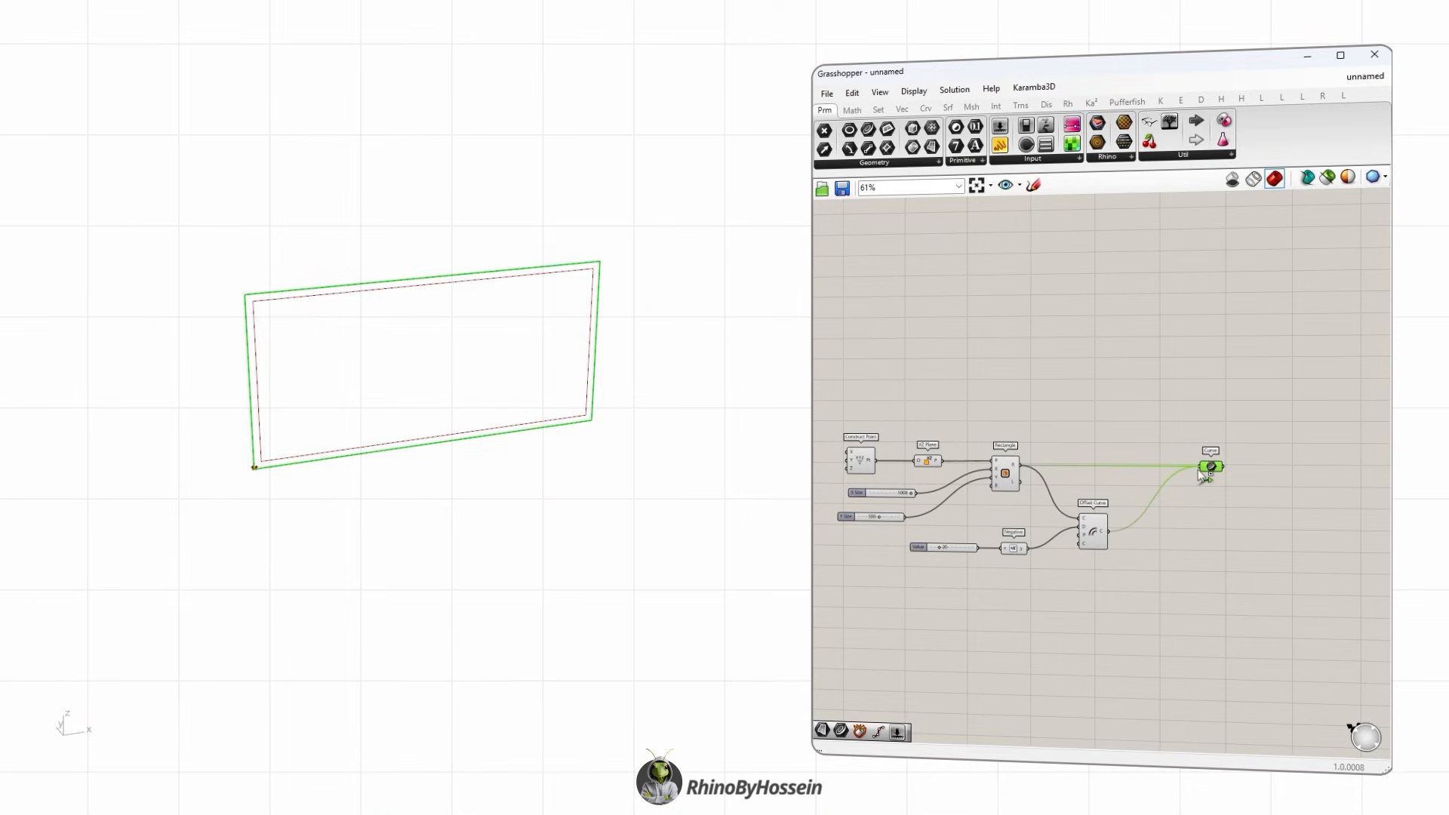
Turn off the preview of all components feeding the Curve parameter.
{"action": "left_click_drag", "start_coordinate": [1151, 391], "coordinate": [847, 620]}
{"action": "middle_click", "coordinate": [1004, 474]}
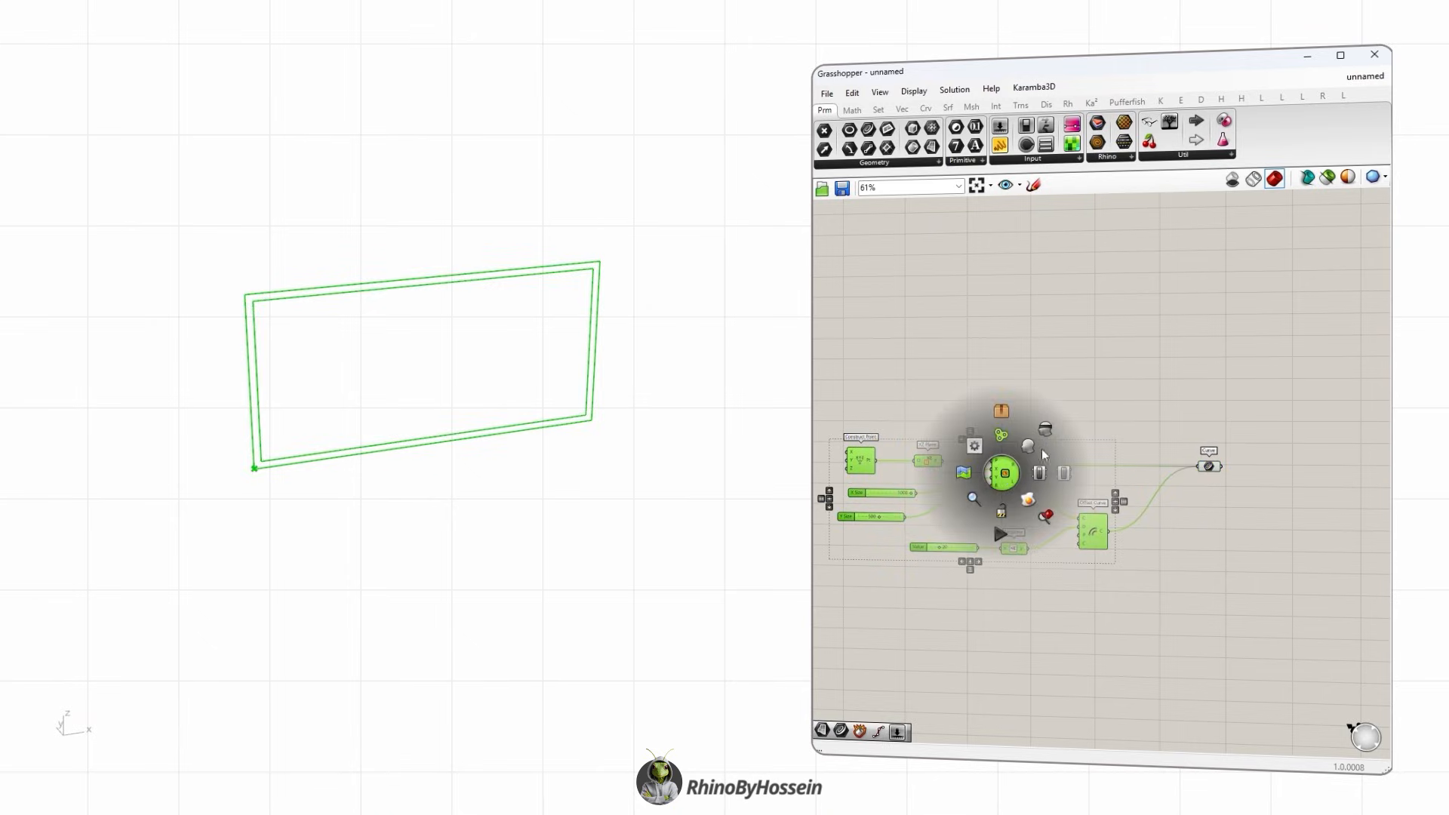
{"action": "left_click", "coordinate": [1053, 433]}
{"action": "left_click", "coordinate": [1102, 408]}
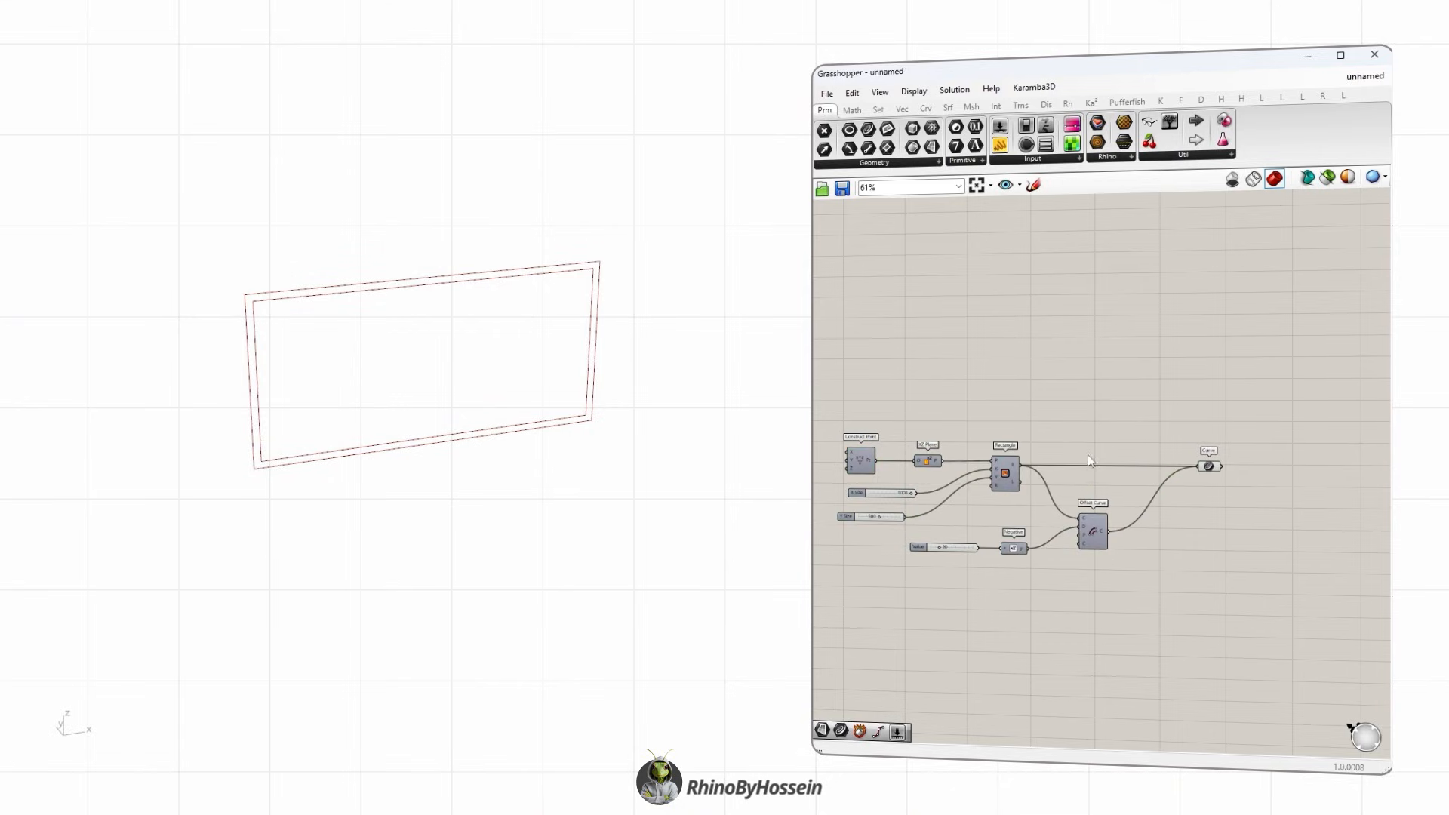
Add a Point On Curve component above the existing definition.
{"action": "right_click_drag", "start_coordinate": [1088, 454], "coordinate": [1062, 459]}
{"action": "double_click", "coordinate": [1076, 385]}
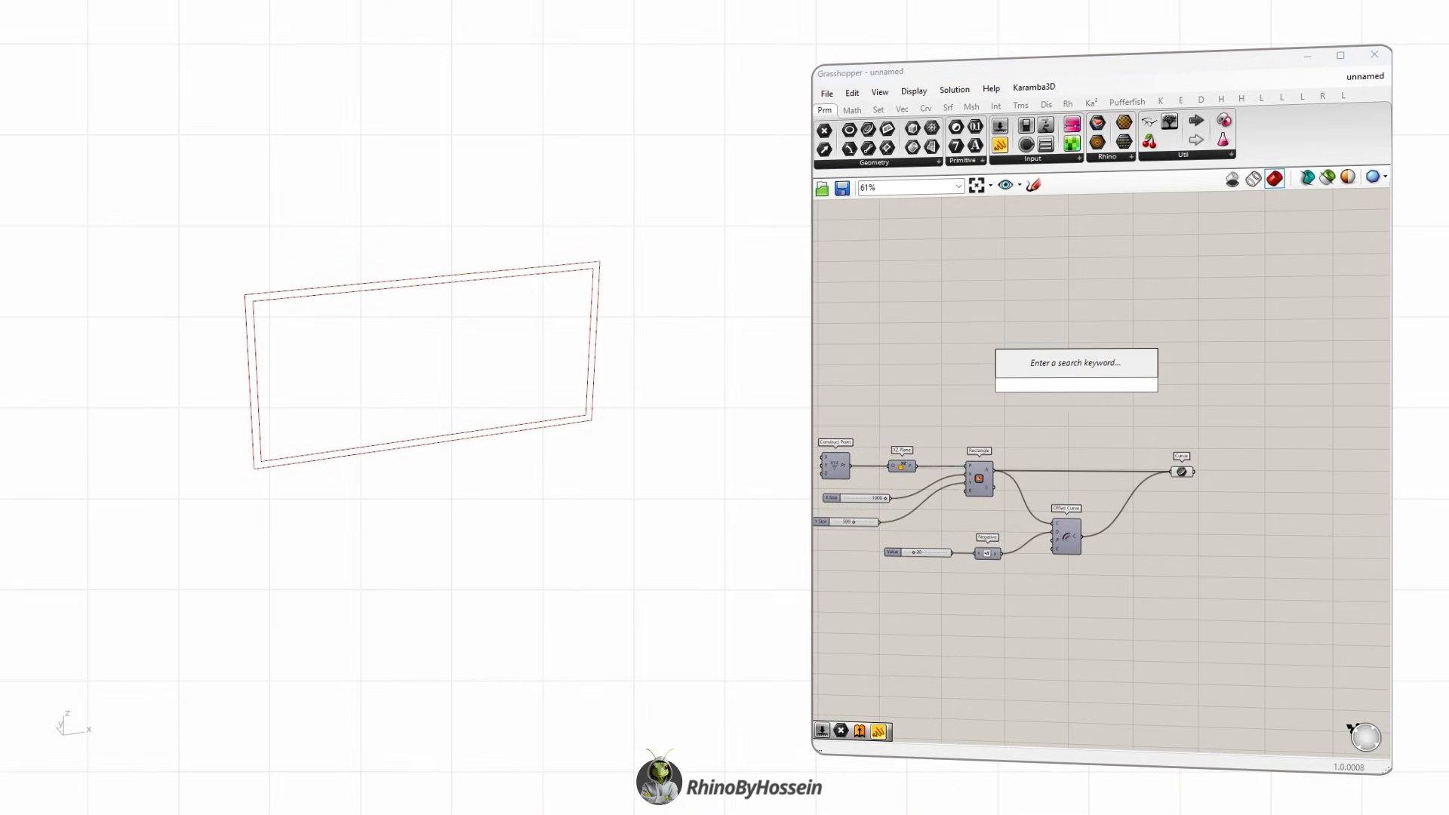
{"action": "type", "text": "poin"}
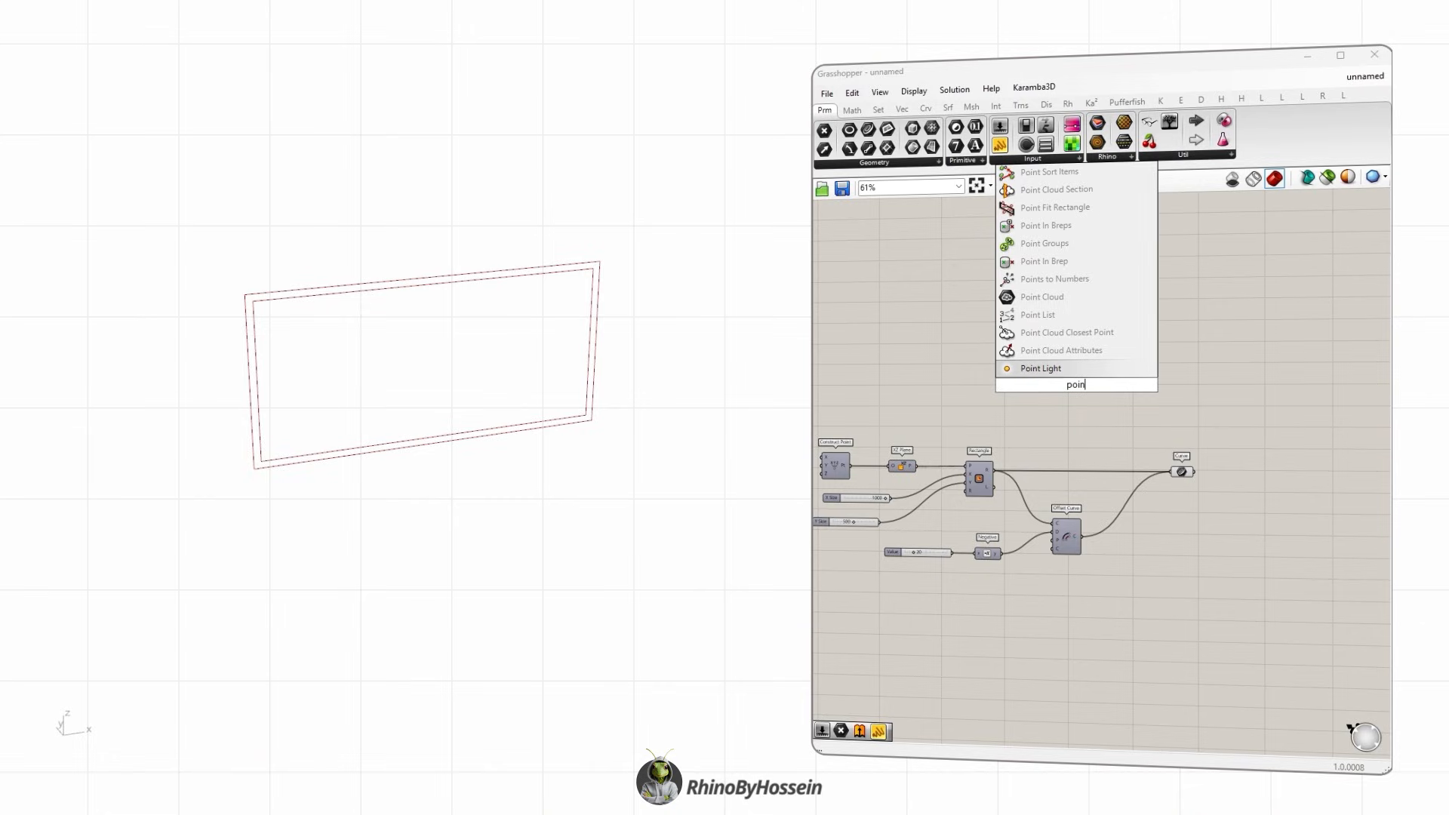
{"action": "type", "text": "ton"}
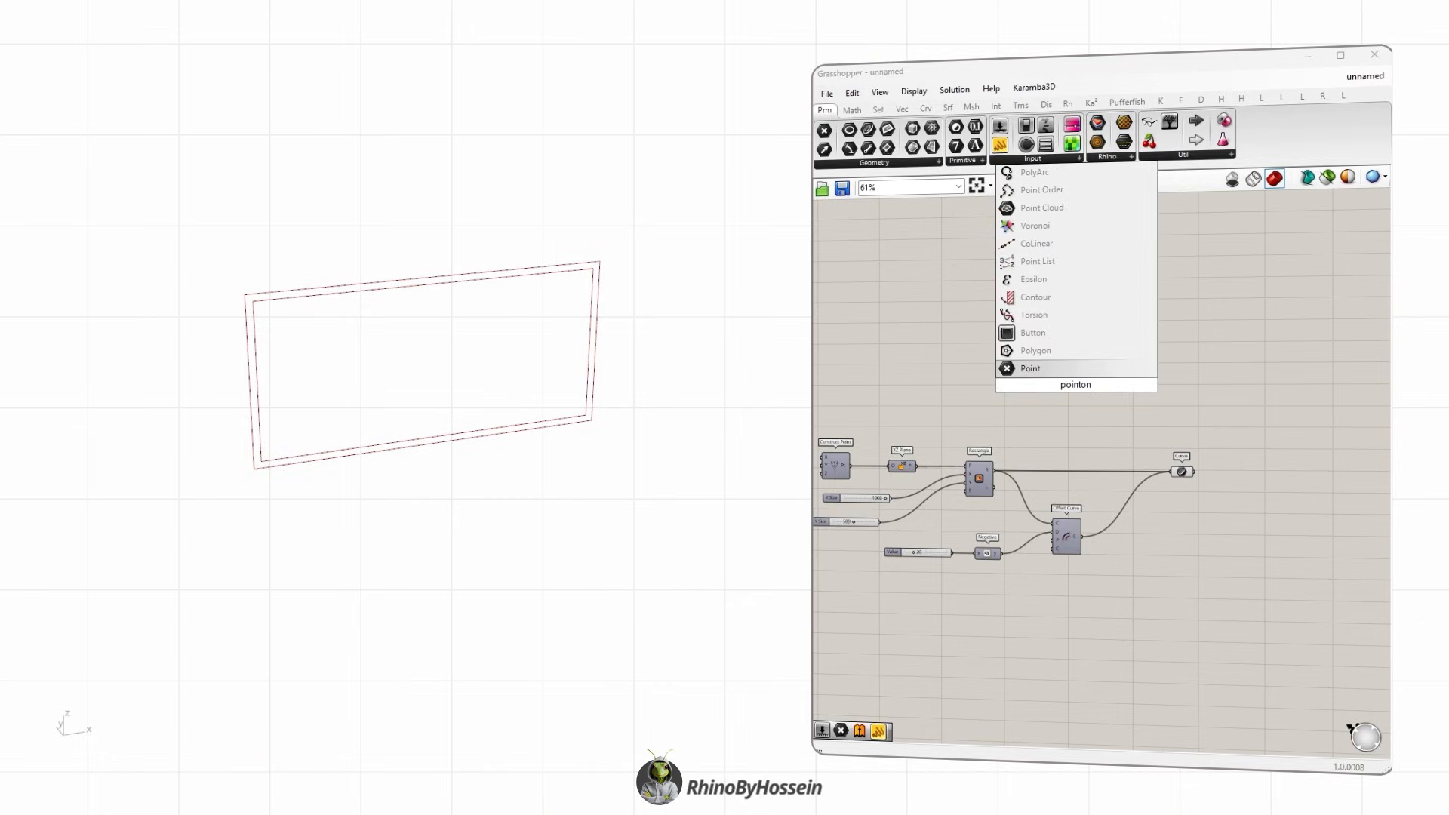
{"action": "key", "text": "BackSpace"}
{"action": "key", "text": "BackSpace"}
{"action": "type", "text": "on"}
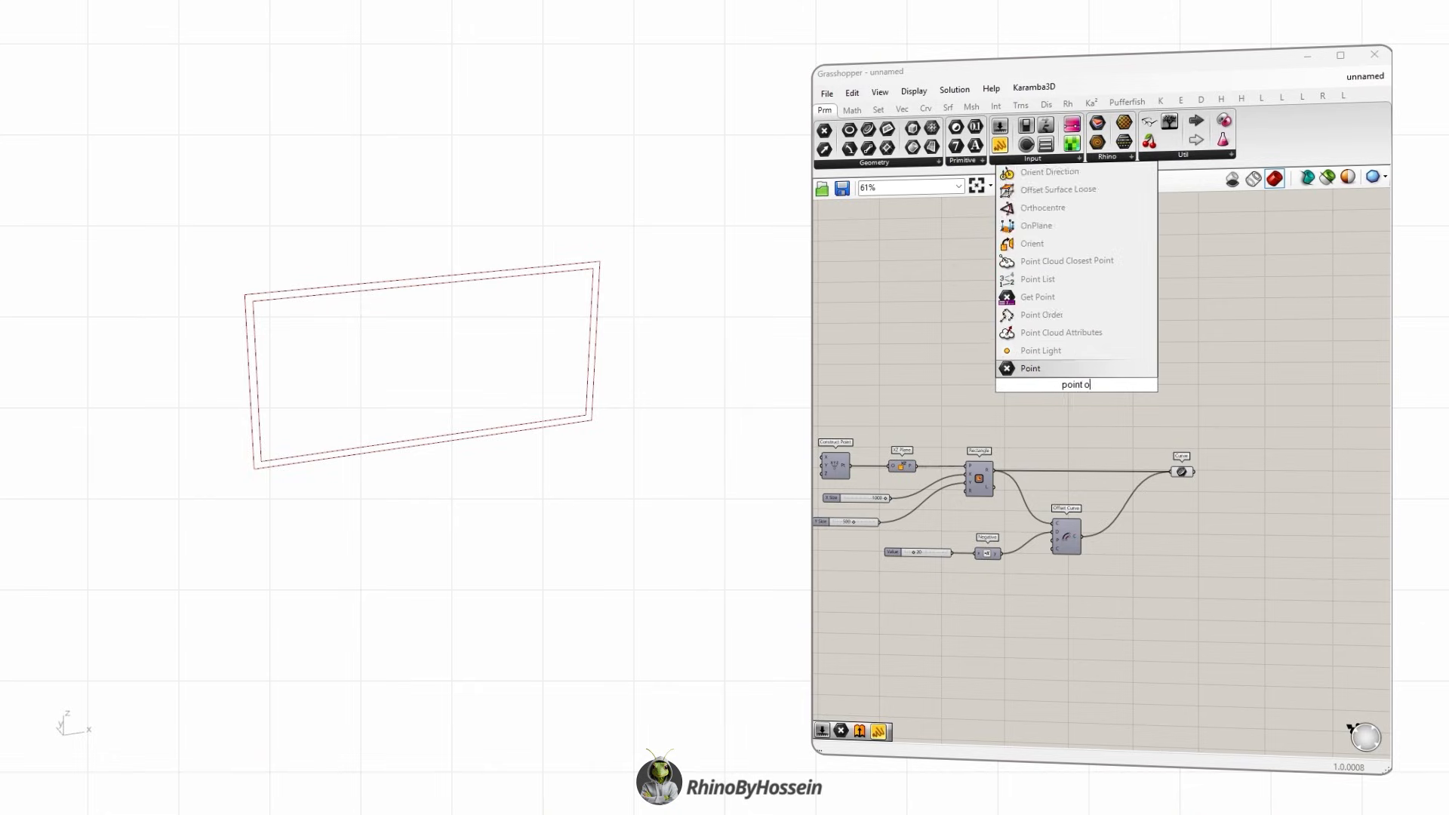
{"action": "key", "text": "Up"}
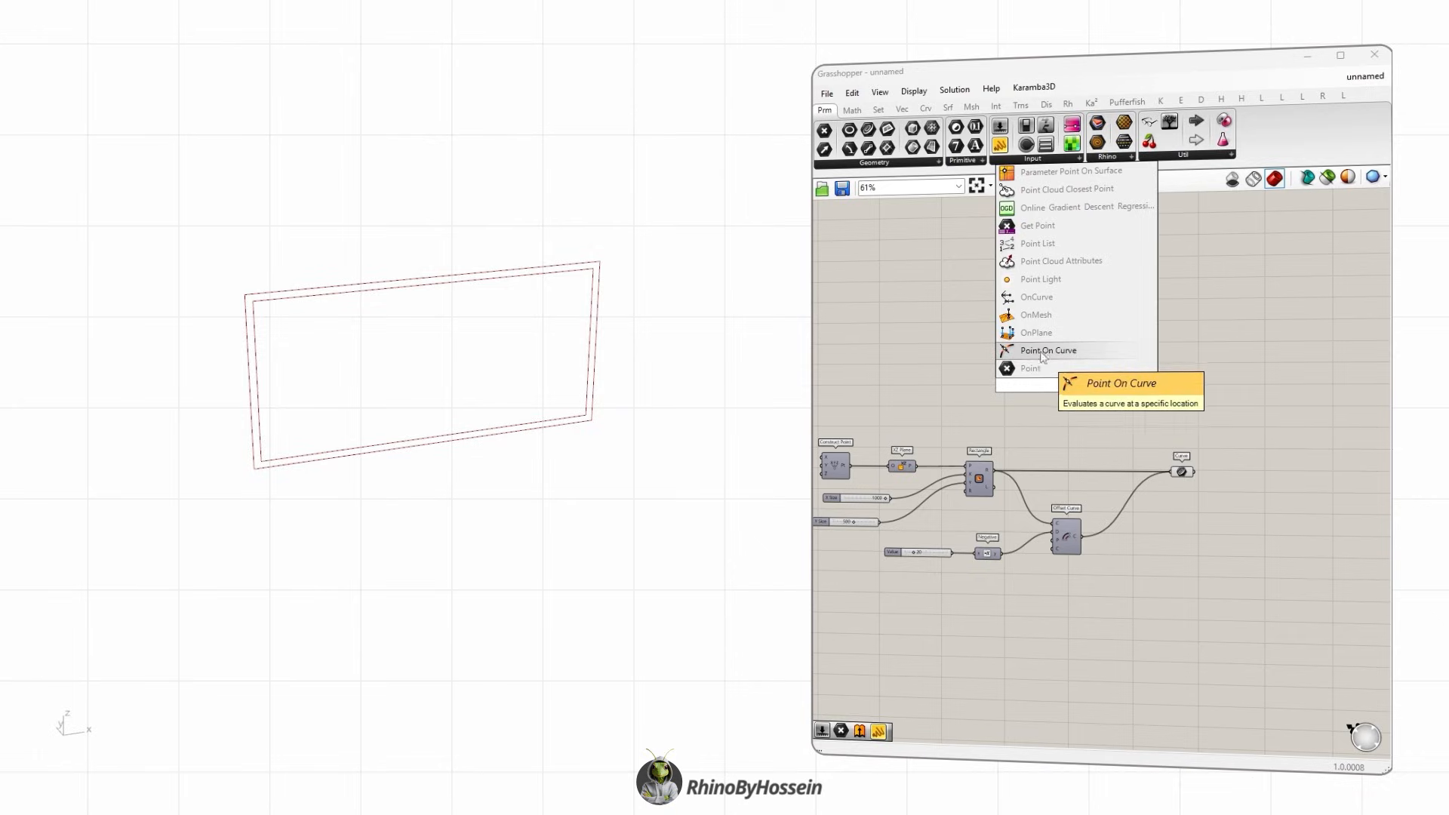
{"action": "key", "text": "Return"}
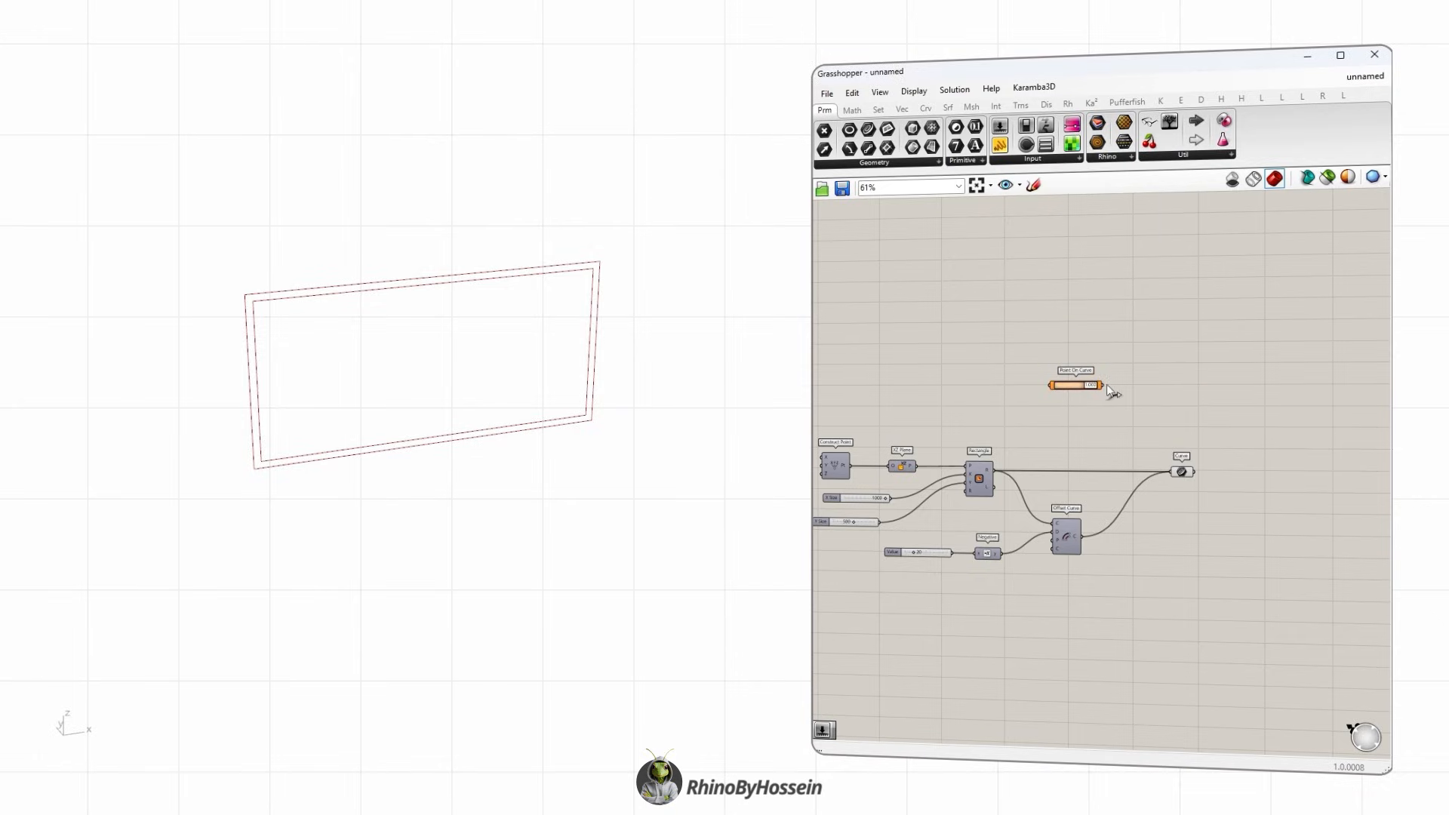
Widen the Point On Curve component, connect the Rectangle to it and move its parameter to about 0.8.
{"action": "left_click_drag", "start_coordinate": [1103, 385], "coordinate": [1201, 384]}
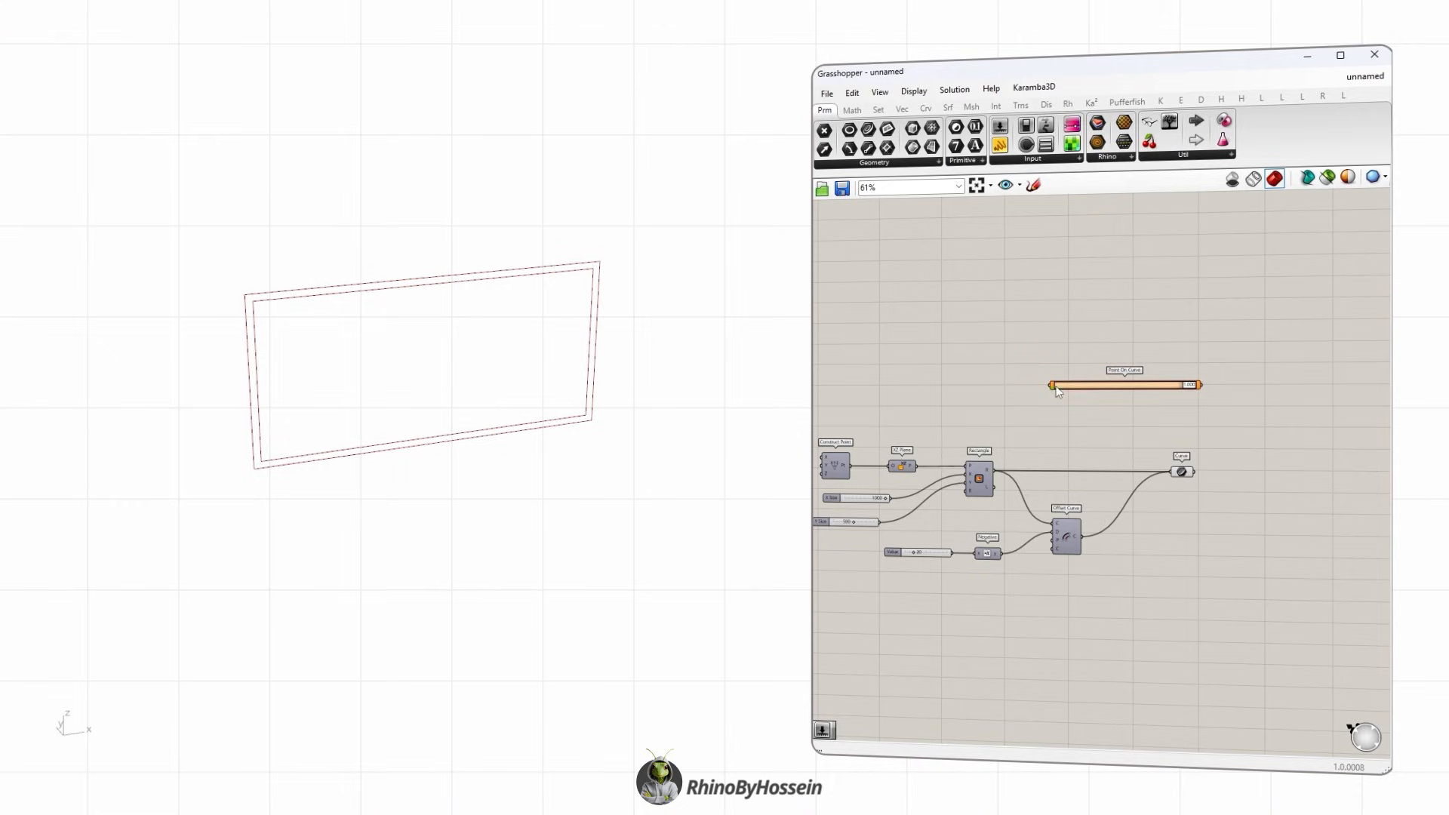
{"action": "left_click_drag", "start_coordinate": [1056, 389], "coordinate": [1060, 373]}
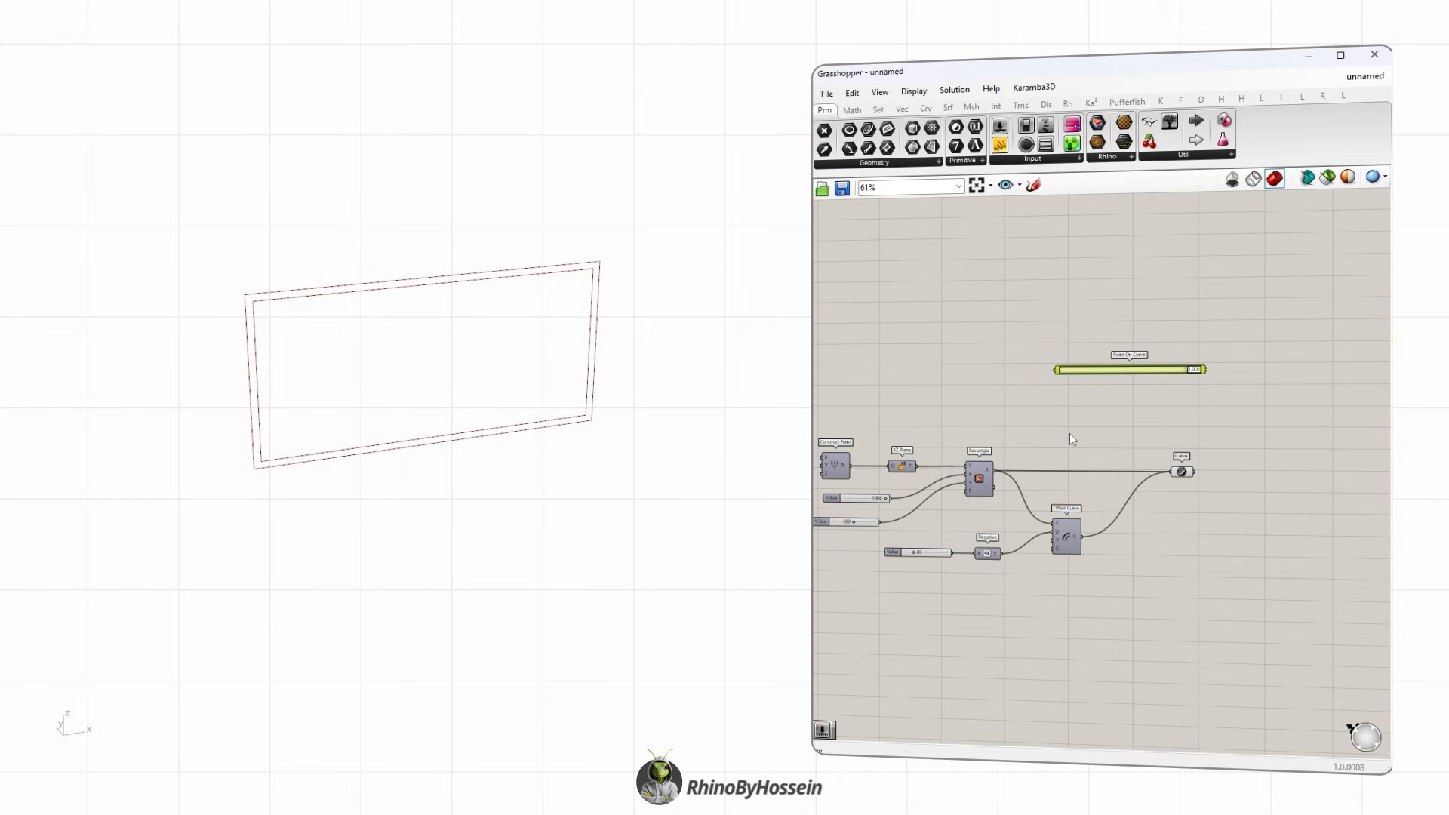
{"action": "left_click_drag", "start_coordinate": [998, 475], "coordinate": [1055, 369]}
{"action": "mouse_move", "coordinate": [1200, 373]}
{"action": "left_mouse_down"}
{"action": "mouse_move", "coordinate": [1151, 373]}
{"action": "mouse_move", "coordinate": [1177, 373]}
{"action": "left_mouse_up"}
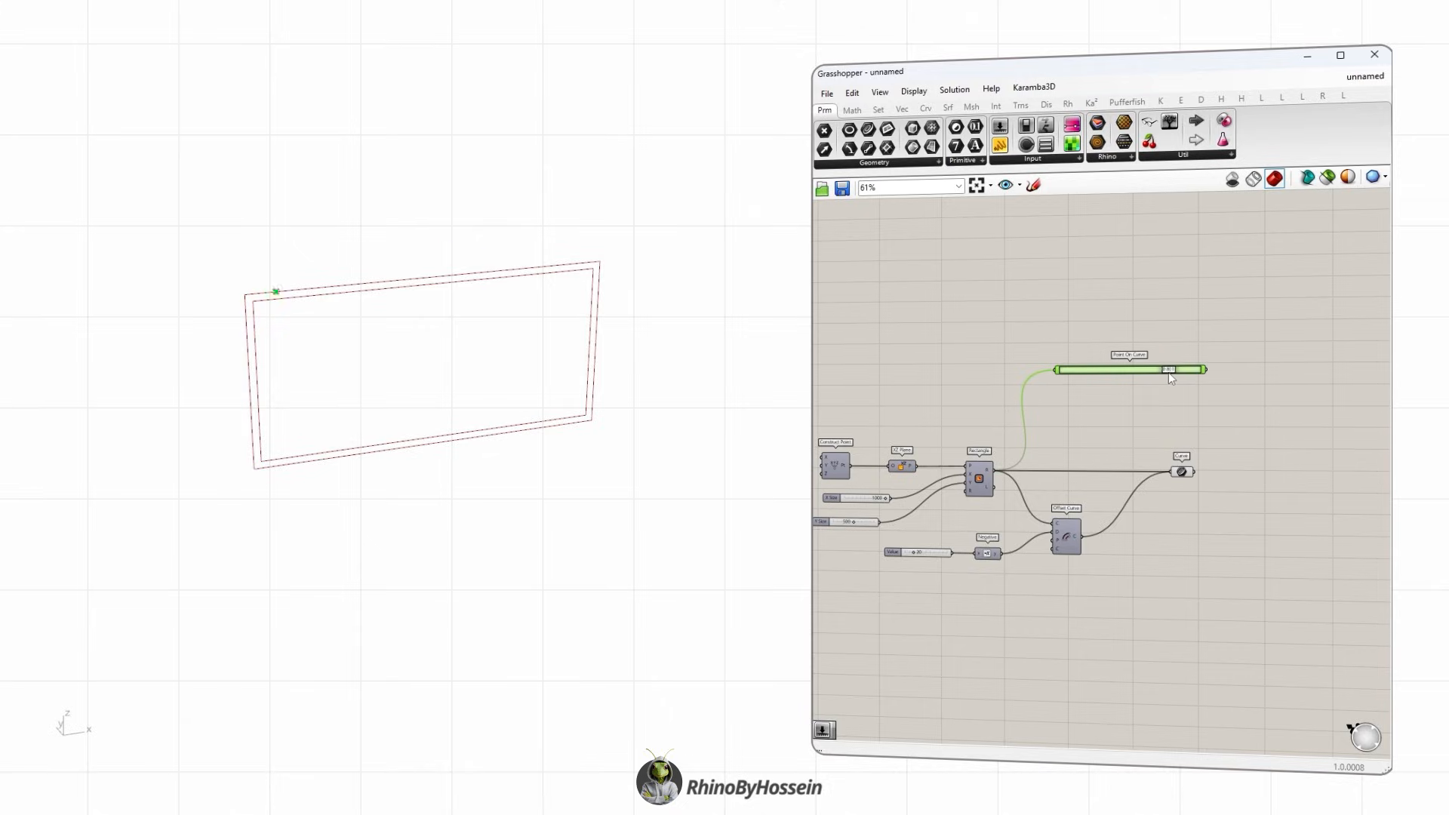
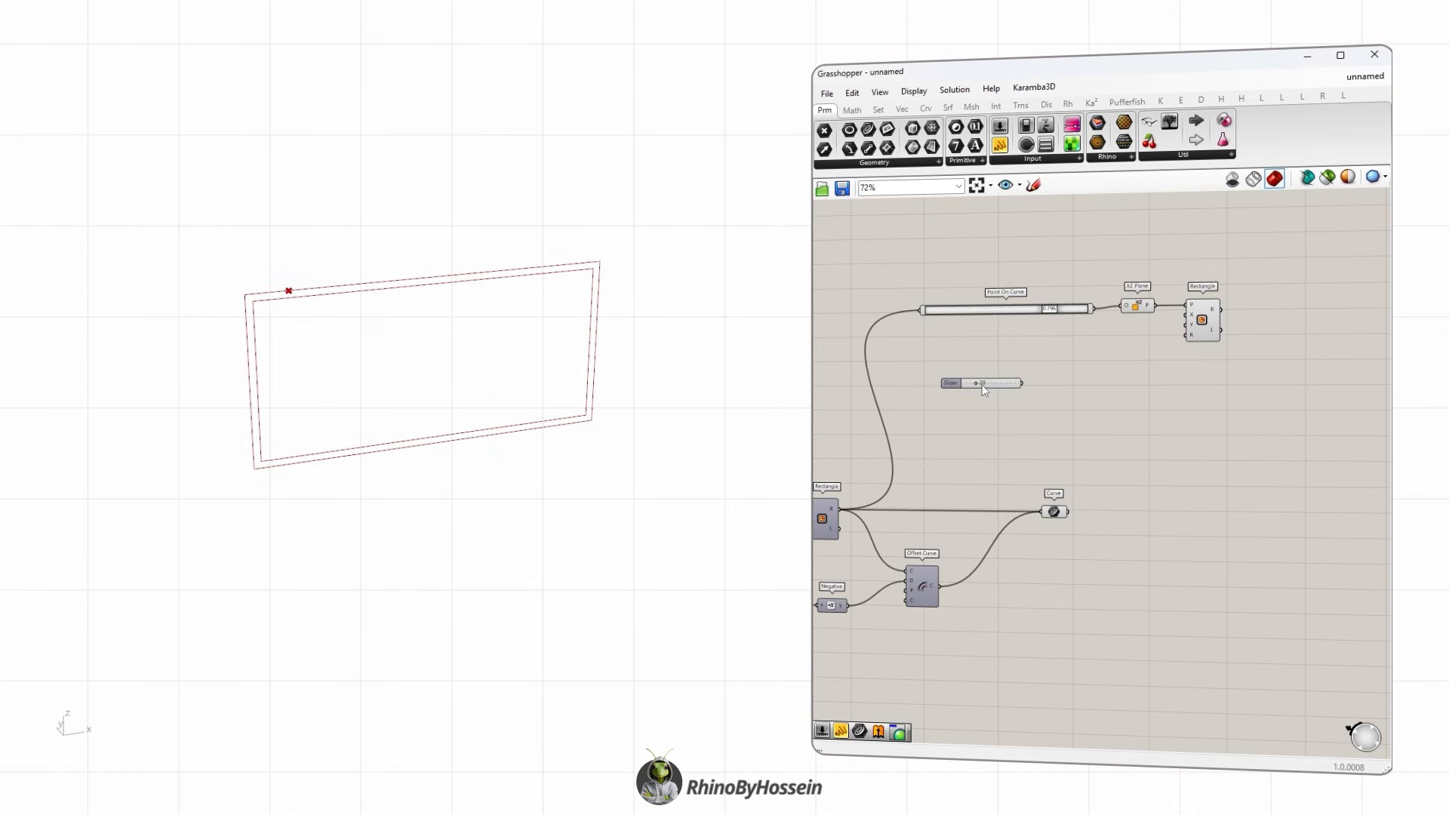
Size the second Rectangle by connecting the 20 slider to X and a new panel containing 30 to Y.
{"action": "left_click_drag", "start_coordinate": [1021, 383], "coordinate": [1186, 315]}
{"action": "left_click_drag", "start_coordinate": [960, 390], "coordinate": [1016, 340]}
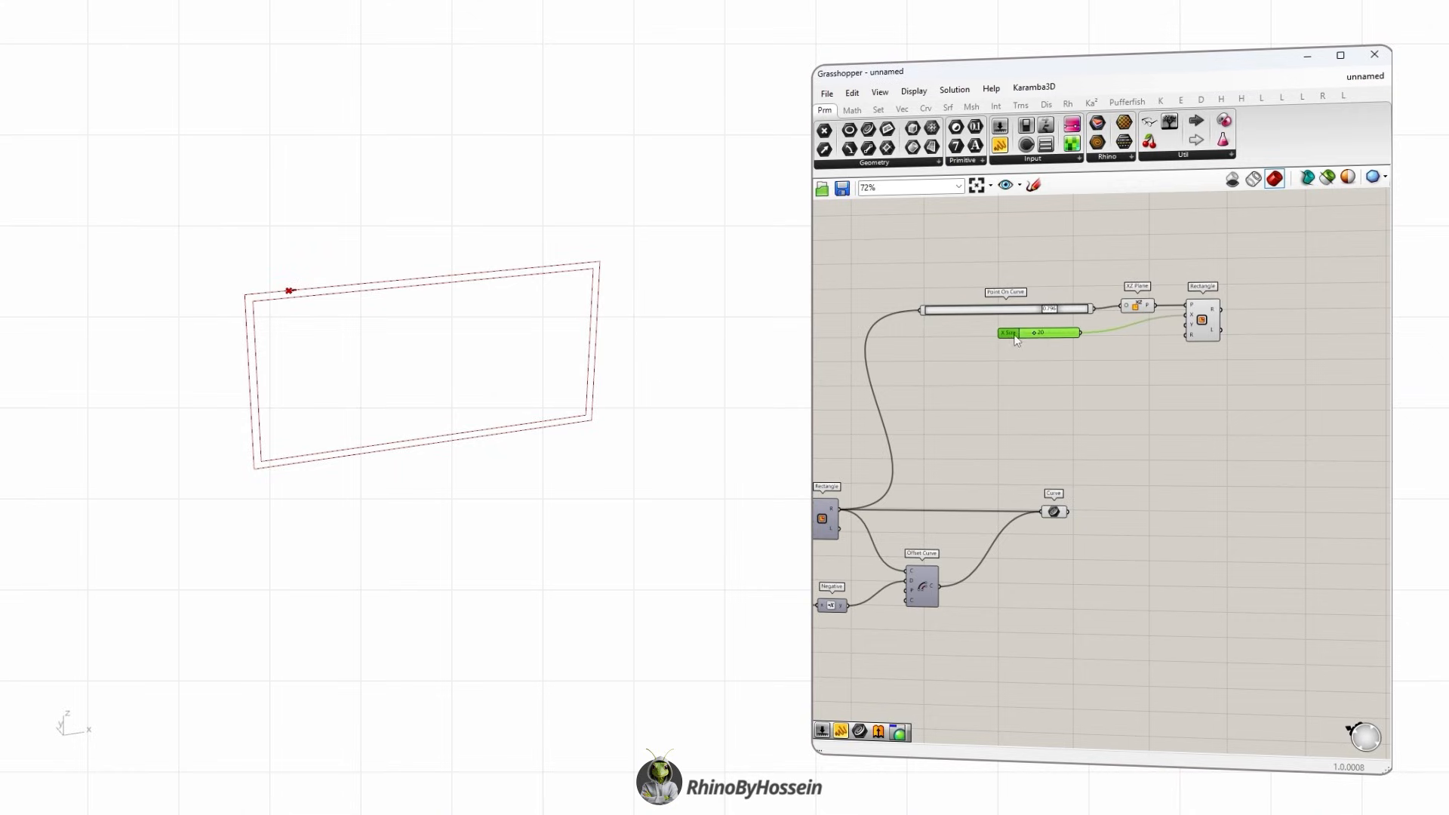
{"action": "double_click", "coordinate": [1026, 396]}
{"action": "type", "text": "//30"}
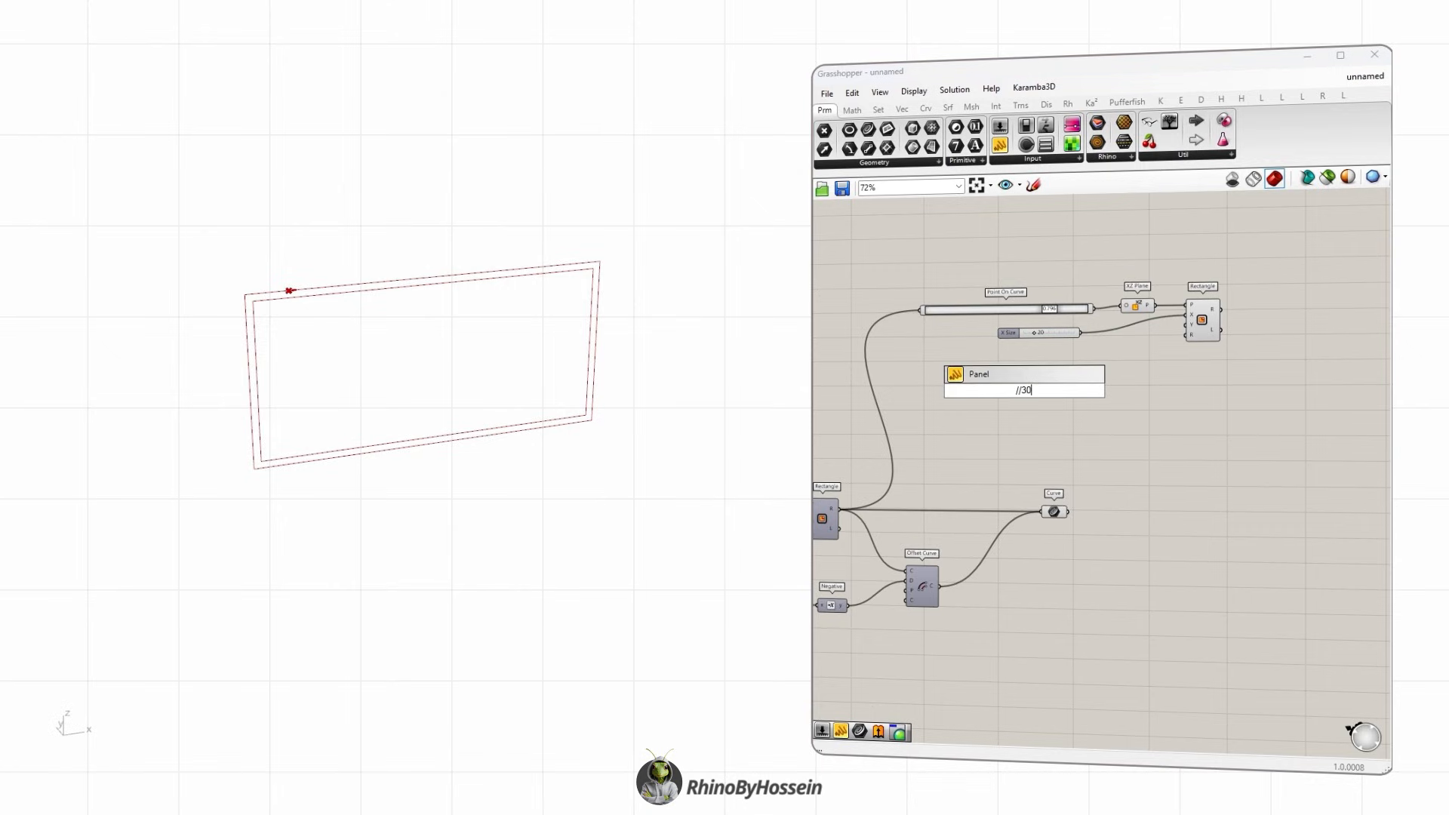
{"action": "key", "text": "Return"}
{"action": "left_click_drag", "start_coordinate": [1034, 390], "coordinate": [1184, 325]}
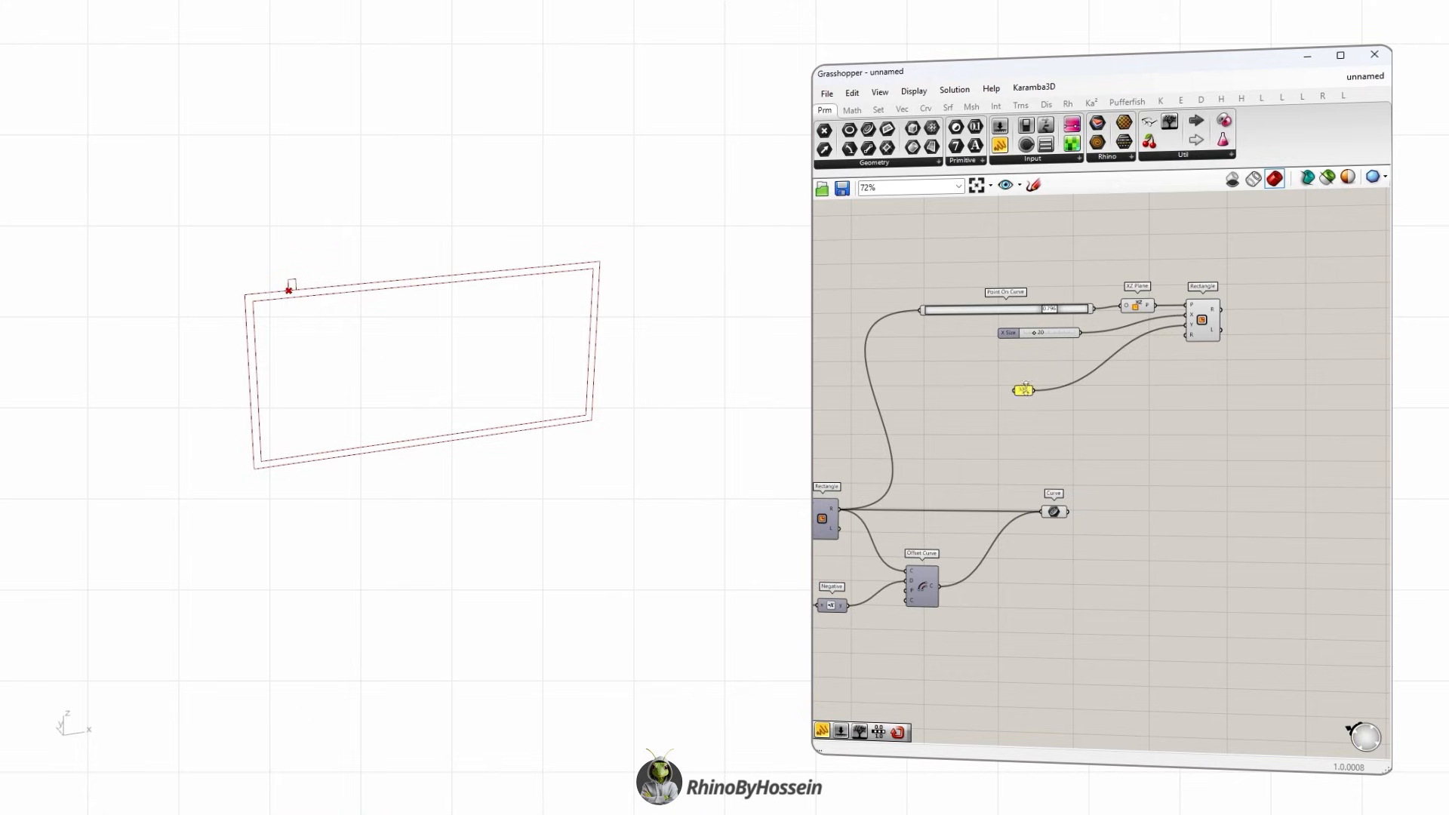
{"action": "scroll", "coordinate": [1025, 389], "scroll_direction": "up", "scroll_amount": 2}
{"action": "left_click_drag", "start_coordinate": [1023, 387], "coordinate": [1005, 337]}
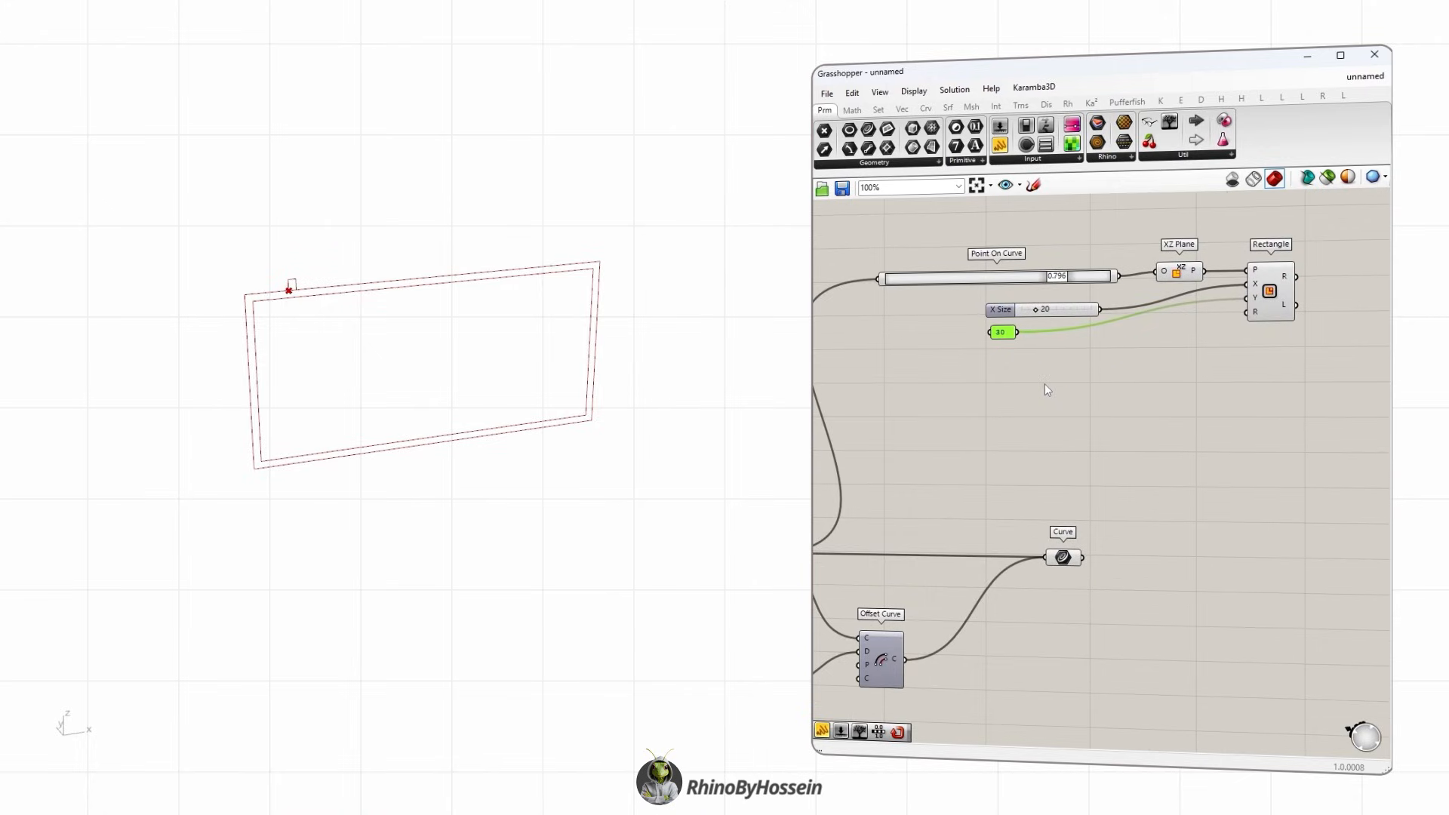
Add a Move component and place it after the second Rectangle.
{"action": "scroll", "coordinate": [1044, 390], "scroll_direction": "down", "scroll_amount": 3}
{"action": "double_click", "coordinate": [1168, 381]}
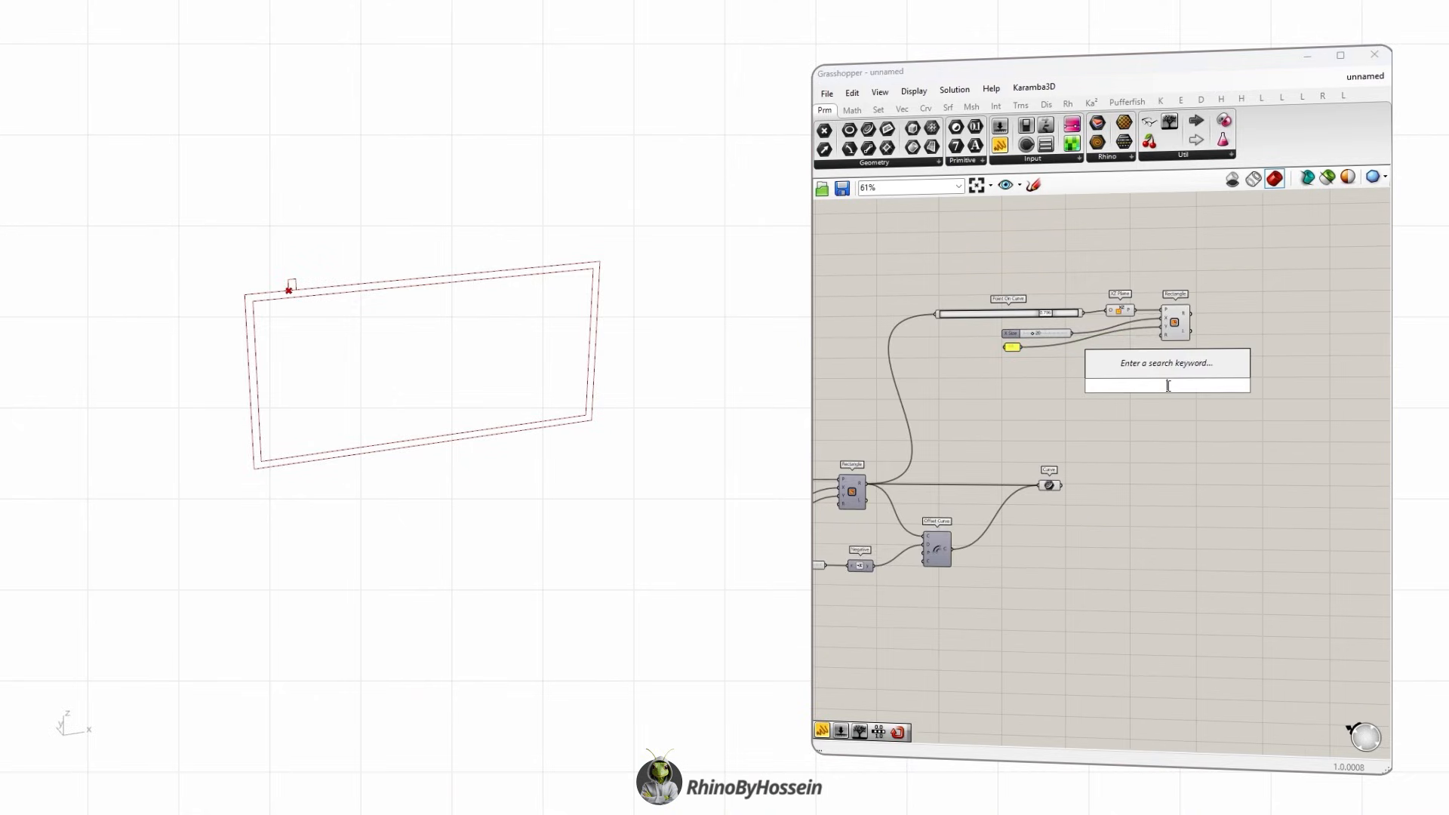
{"action": "type", "text": "move"}
{"action": "key", "text": "Return"}
{"action": "scroll", "coordinate": [1165, 387], "scroll_direction": "up", "scroll_amount": 2}
{"action": "left_click_drag", "start_coordinate": [1166, 386], "coordinate": [1288, 351]}
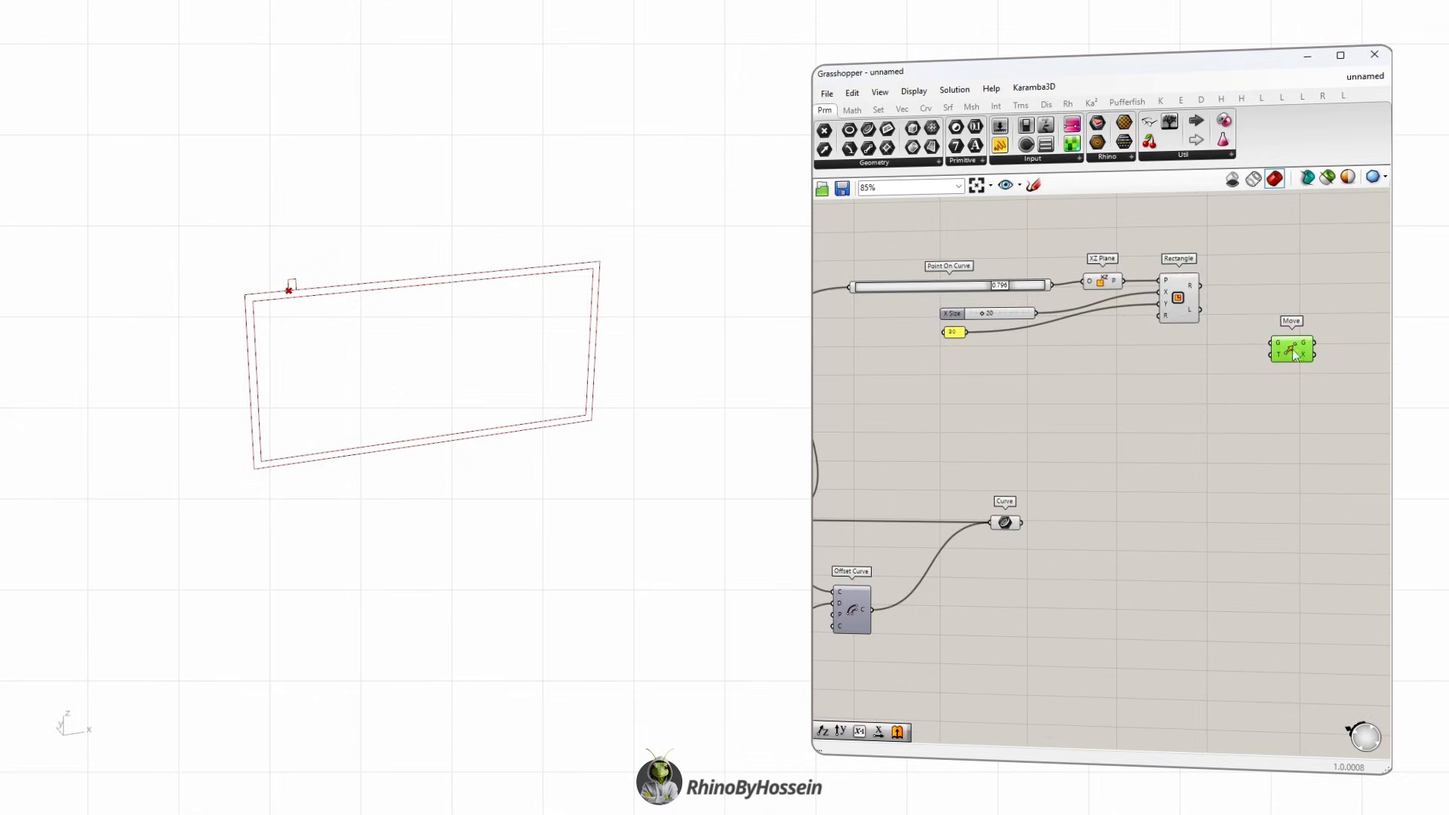
Connect the second Rectangle to the Move component's geometry input and add a Unit Z component below the Rectangle.
{"action": "scroll", "coordinate": [1265, 377], "scroll_direction": "up", "scroll_amount": 1}
{"action": "left_click_drag", "start_coordinate": [1182, 274], "coordinate": [1262, 339]}
{"action": "double_click", "coordinate": [1140, 375]}
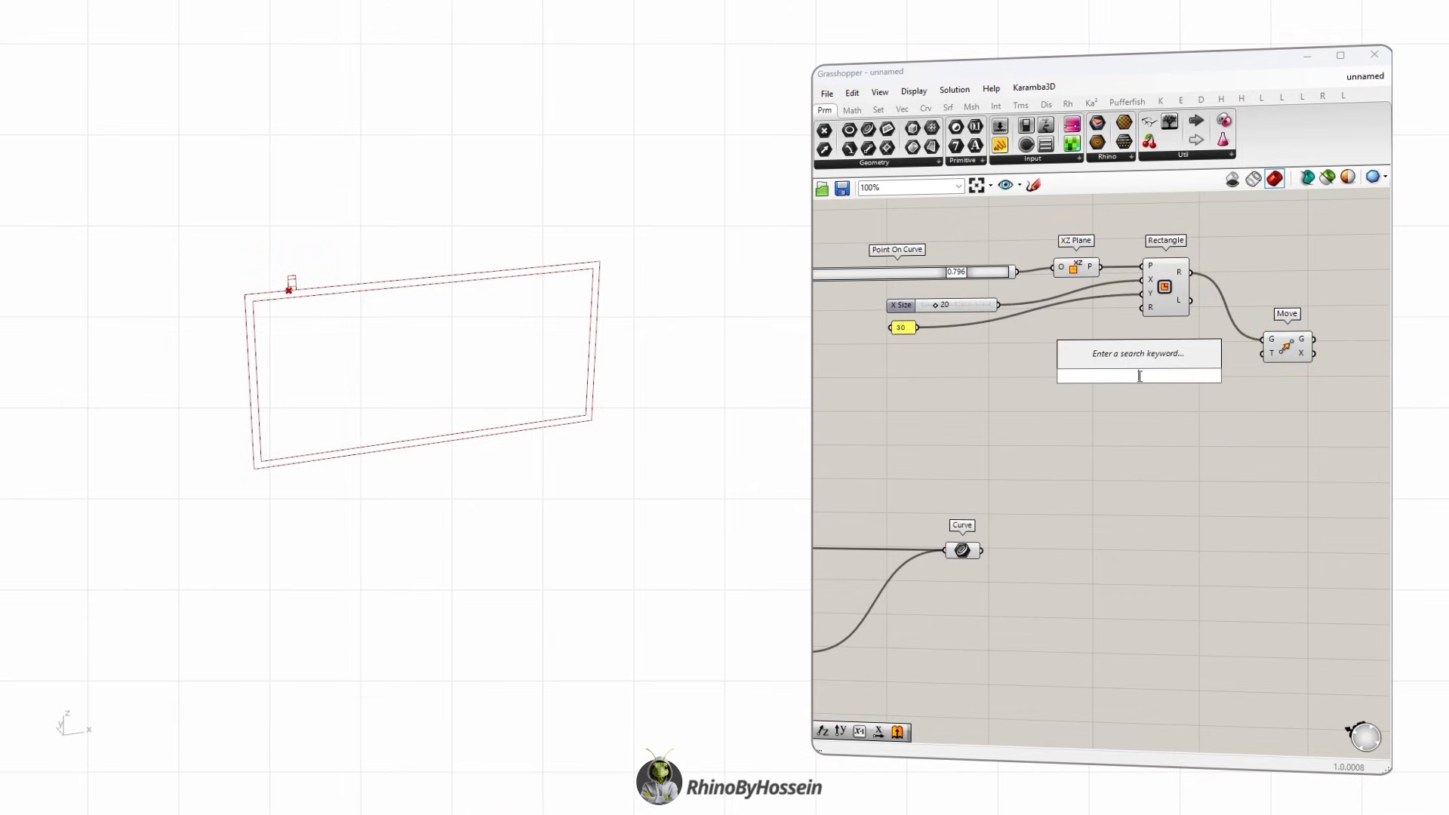
{"action": "type", "text": "z"}
{"action": "key", "text": "Return"}
{"action": "scroll", "coordinate": [1140, 375], "scroll_direction": "up", "scroll_amount": 1}
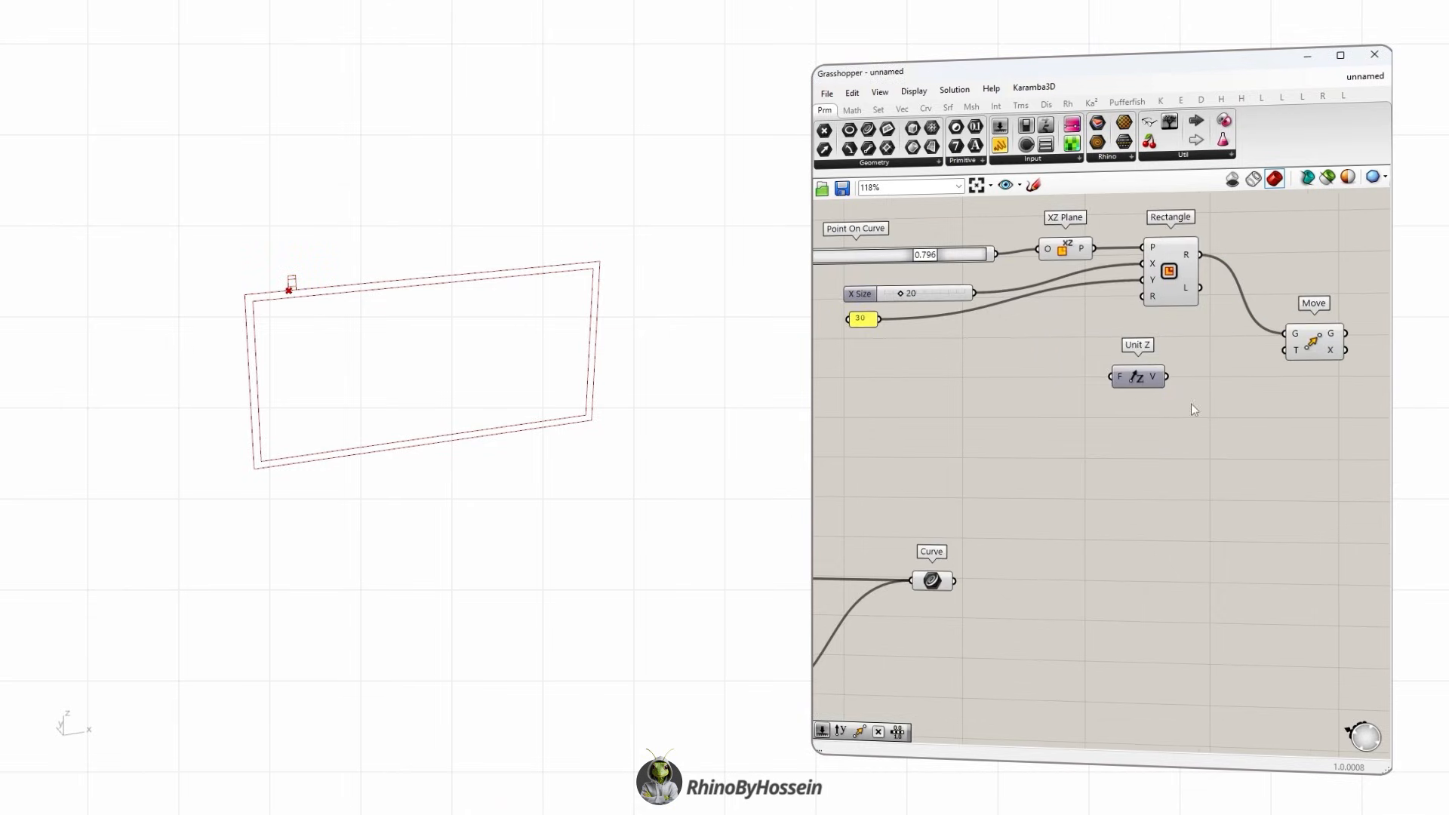
Add a Negative component and route the Unit Z vector through it to the Move component's translation input.
{"action": "double_click", "coordinate": [1191, 403]}
{"action": "type", "text": "neg"}
{"action": "key", "text": "Return"}
{"action": "left_click_drag", "start_coordinate": [1165, 376], "coordinate": [1283, 350]}
{"action": "left_click_drag", "start_coordinate": [1192, 400], "coordinate": [1218, 382]}
{"action": "left_click", "coordinate": [1224, 400]}
Add a Division component that divides the 30 panel by a new panel containing 1.5, and connect its result to Unit Z.
{"action": "right_click_drag", "start_coordinate": [999, 373], "coordinate": [1126, 422]}
{"action": "left_click", "coordinate": [852, 109]}
{"action": "left_click_drag", "start_coordinate": [897, 148], "coordinate": [1076, 424]}
{"action": "double_click", "coordinate": [968, 451]}
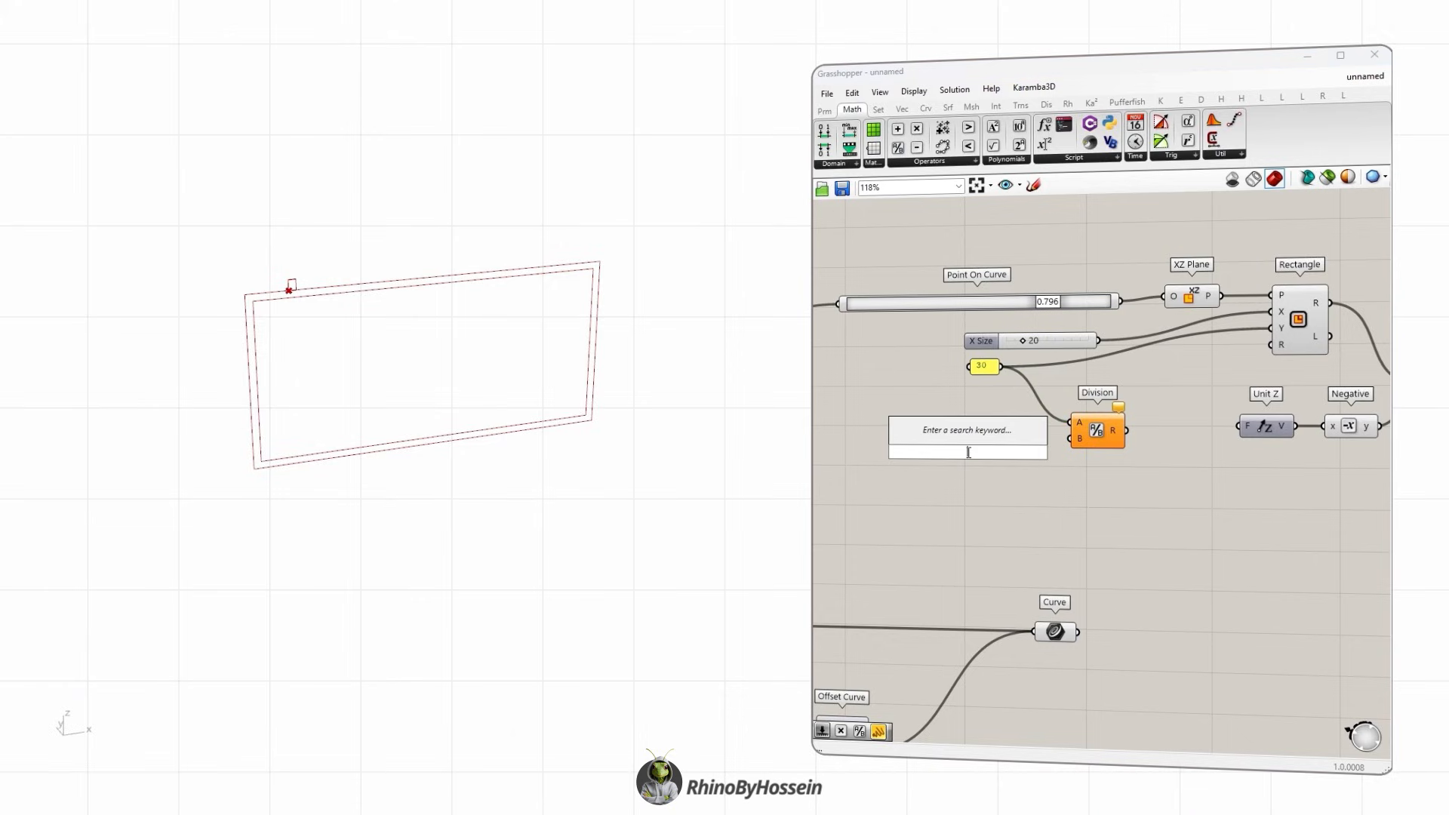
{"action": "type", "text": "//1"}
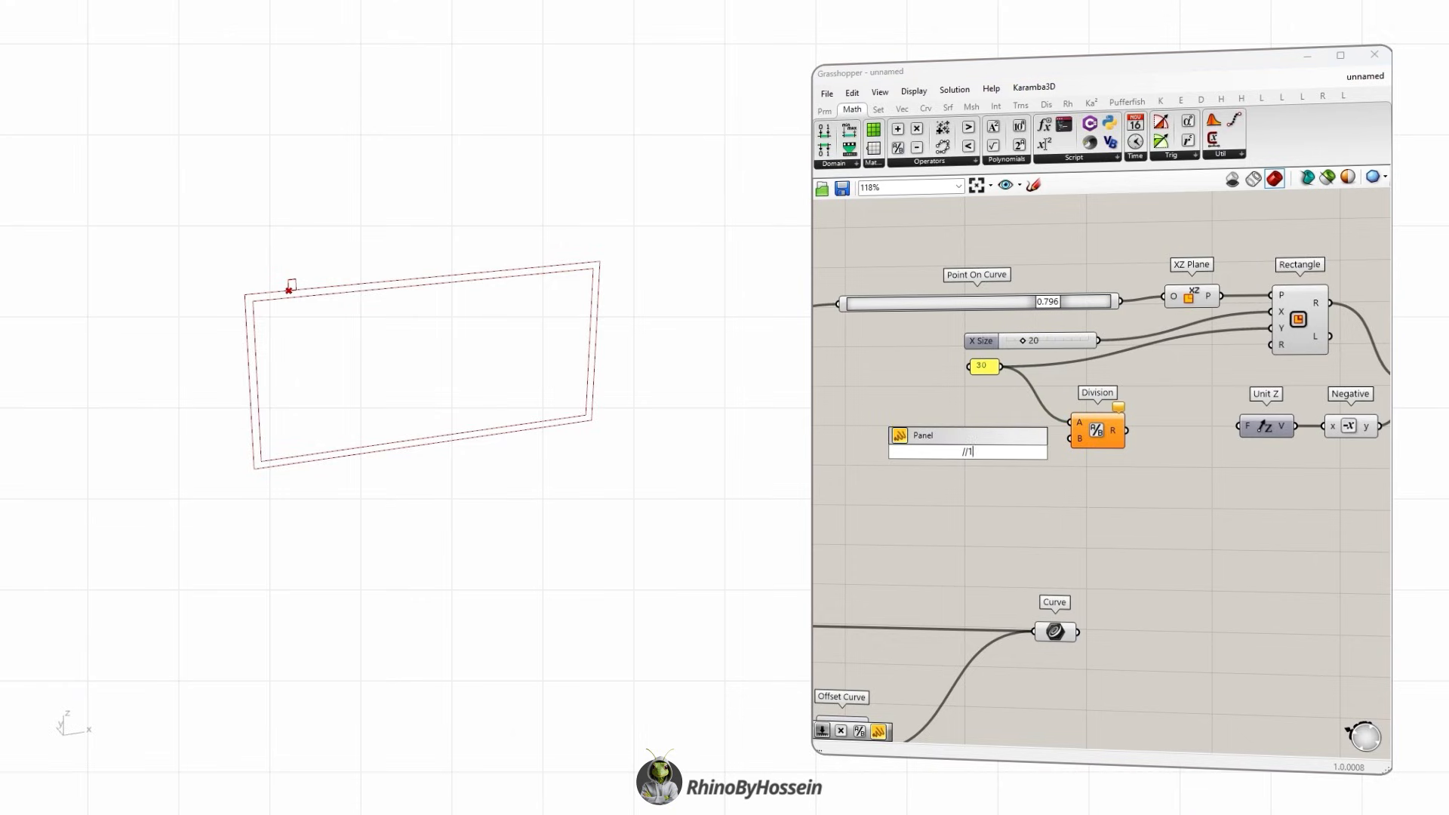
{"action": "type", "text": ".5"}
{"action": "key", "text": "Return"}
{"action": "left_click_drag", "start_coordinate": [986, 451], "coordinate": [1237, 428]}
Turn off the preview of all components feeding the Move component, from Point On Curve to Negative.
{"action": "scroll", "coordinate": [1255, 326], "scroll_direction": "down", "scroll_amount": 4}
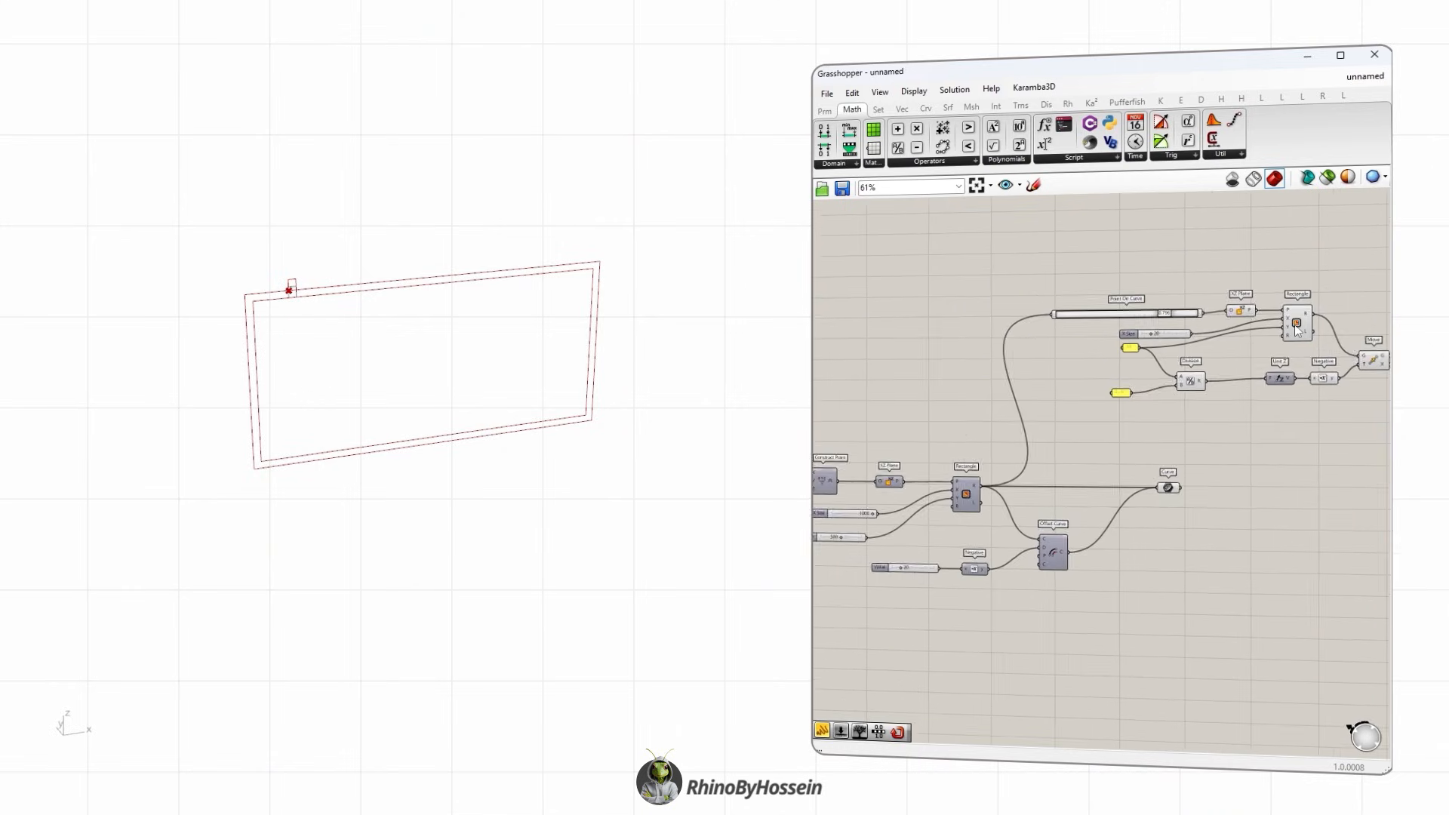
{"action": "left_click_drag", "start_coordinate": [1266, 262], "coordinate": [1019, 410]}
{"action": "middle_click", "coordinate": [1144, 335]}
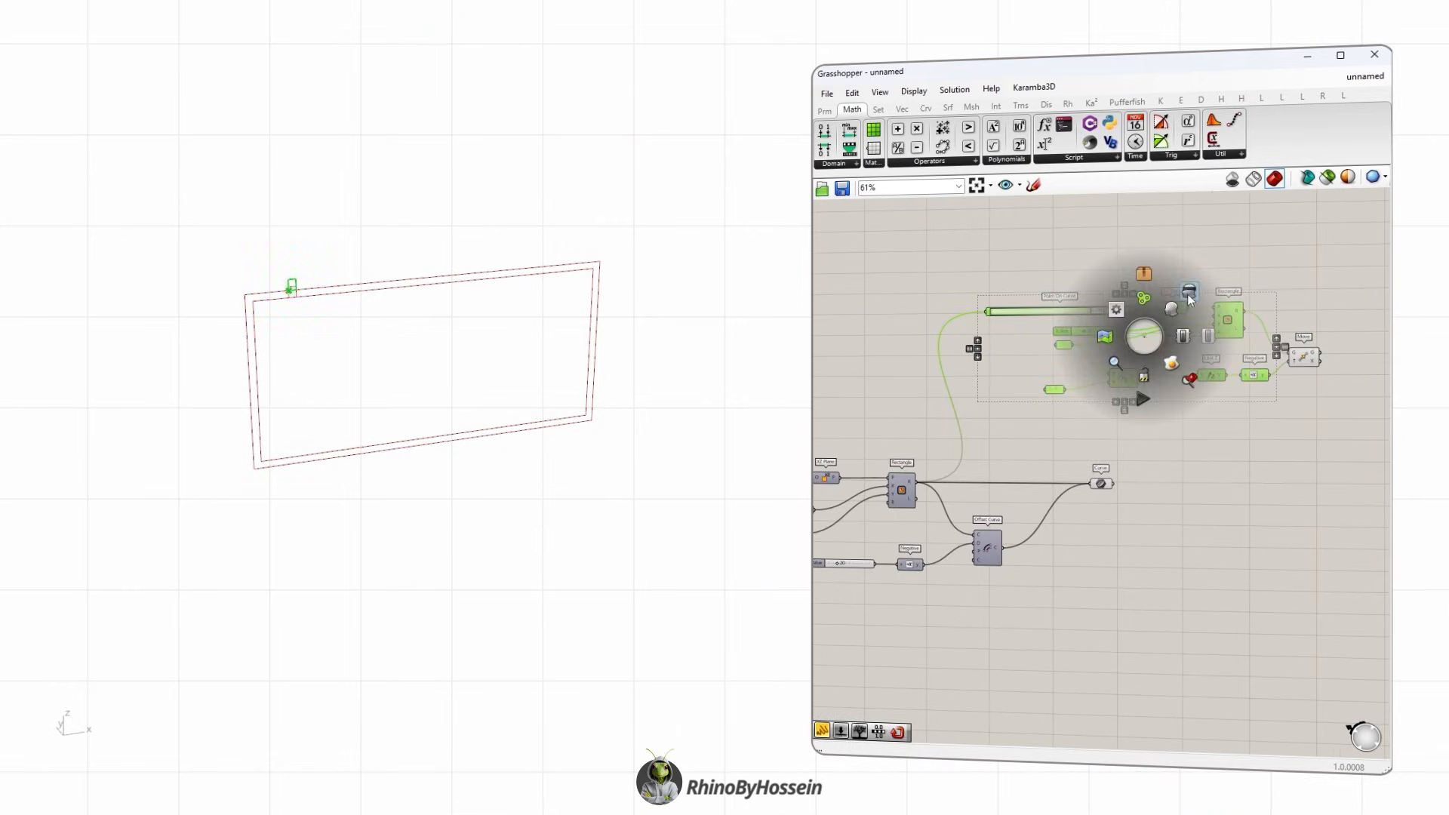
{"action": "left_click", "coordinate": [1181, 293]}
Set the panel controlling the small rectangle's Y size to 40.
{"action": "scroll", "coordinate": [1063, 385], "scroll_direction": "up", "scroll_amount": 4}
{"action": "double_click", "coordinate": [1061, 293]}
{"action": "type", "text": "40"}
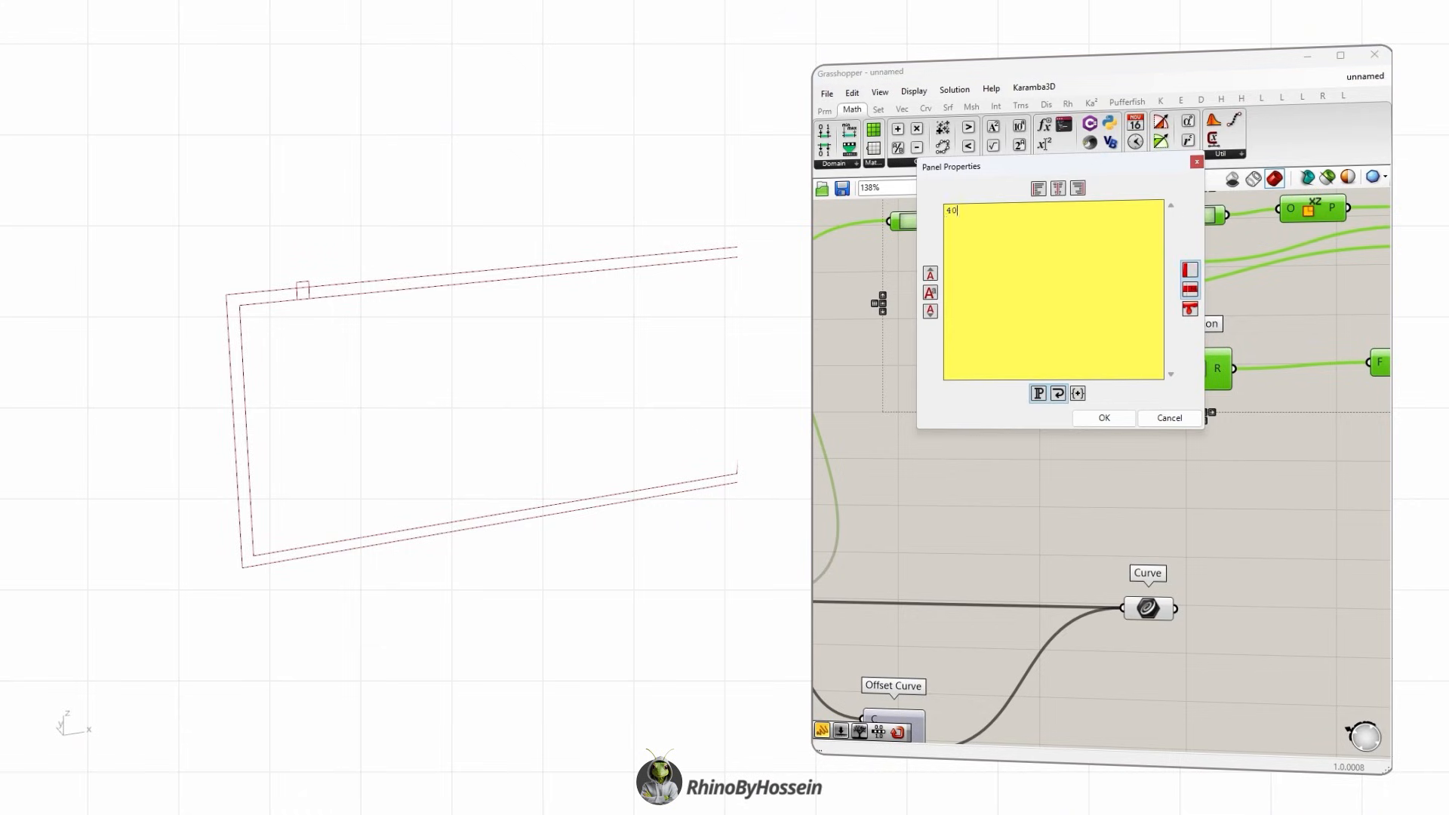
{"action": "left_click", "coordinate": [1103, 418]}
Reposition the Curve component that collects both frame outlines so it sits directly below the Move component.
{"action": "left_click", "coordinate": [1029, 441]}
{"action": "scroll", "coordinate": [1028, 441], "scroll_direction": "down", "scroll_amount": 3}
{"action": "right_click_drag", "start_coordinate": [1029, 442], "coordinate": [902, 427]}
{"action": "left_click_drag", "start_coordinate": [974, 527], "coordinate": [1257, 537]}
{"action": "left_click", "coordinate": [1187, 473]}
{"action": "scroll", "coordinate": [1187, 473], "scroll_direction": "down", "scroll_amount": 4}
{"action": "left_click_drag", "start_coordinate": [1292, 319], "coordinate": [1018, 562]}
{"action": "left_click_drag", "start_coordinate": [1212, 499], "coordinate": [1127, 504]}
{"action": "left_click", "coordinate": [1142, 508]}
Add a Trim with Region component after the Move and Curve components.
{"action": "scroll", "coordinate": [1142, 508], "scroll_direction": "up", "scroll_amount": 3}
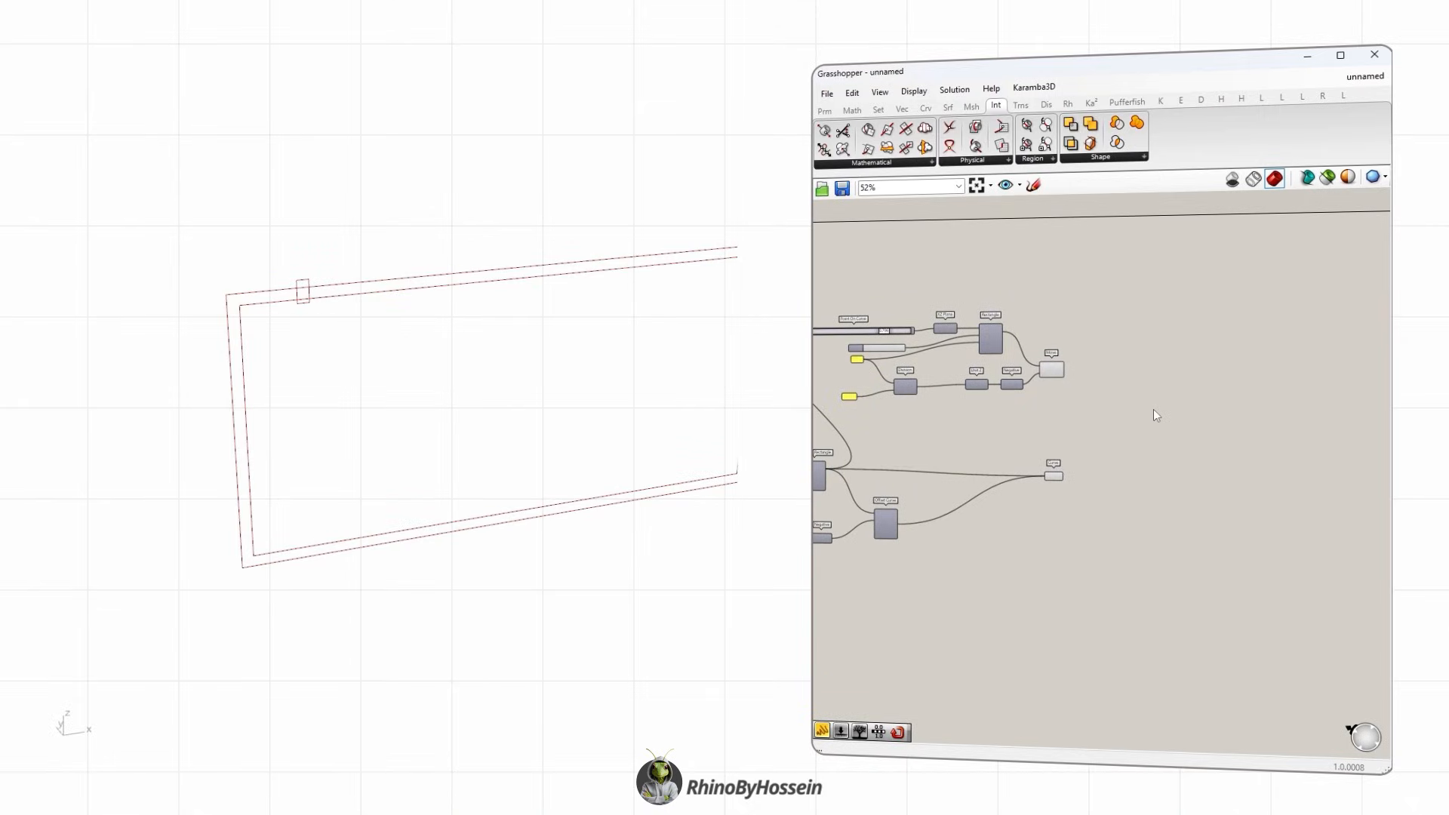
{"action": "double_click", "coordinate": [1154, 409]}
{"action": "type", "text": "trim"}
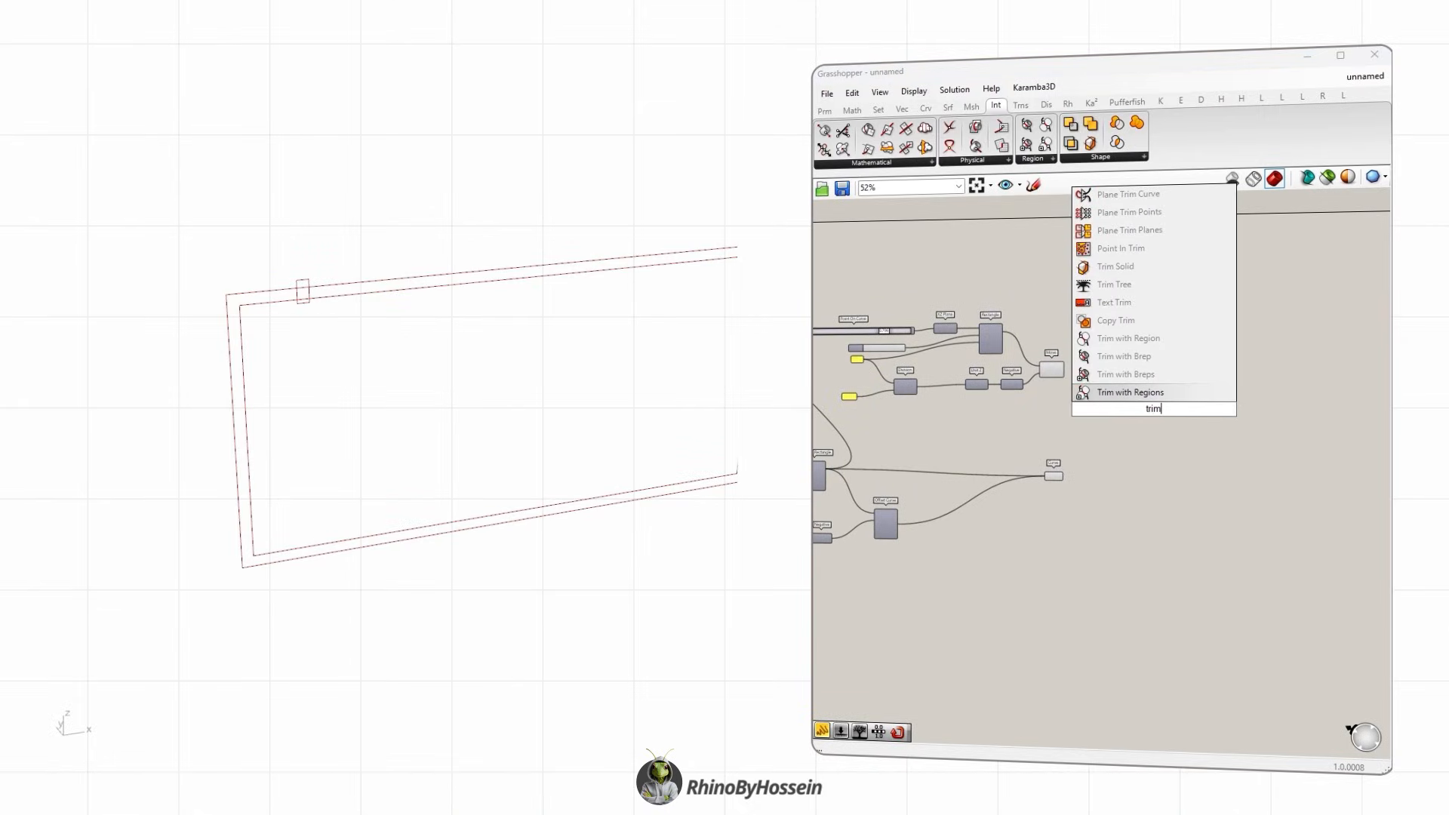
{"action": "type", "text": " with"}
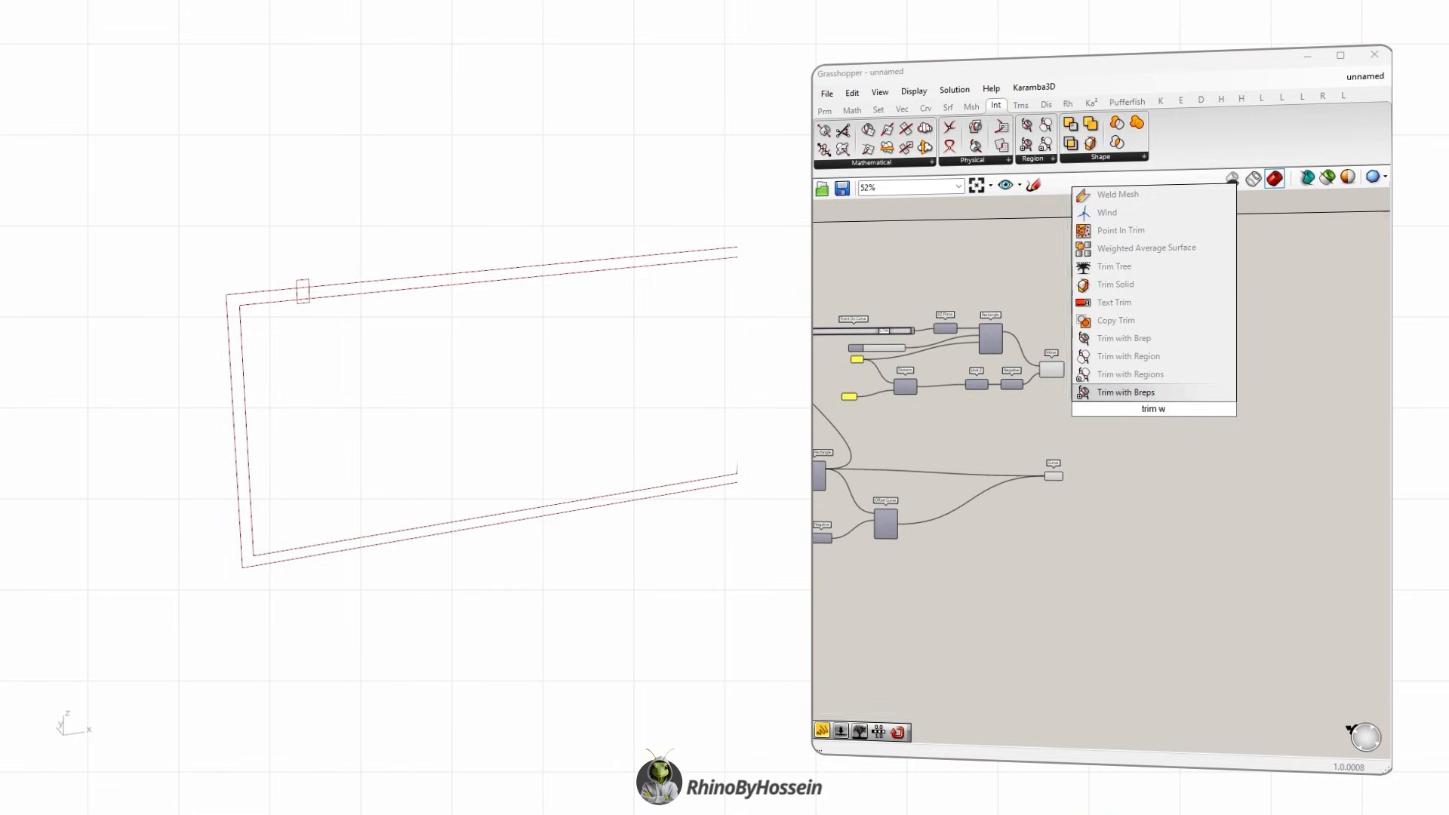
{"action": "key", "text": "Return"}
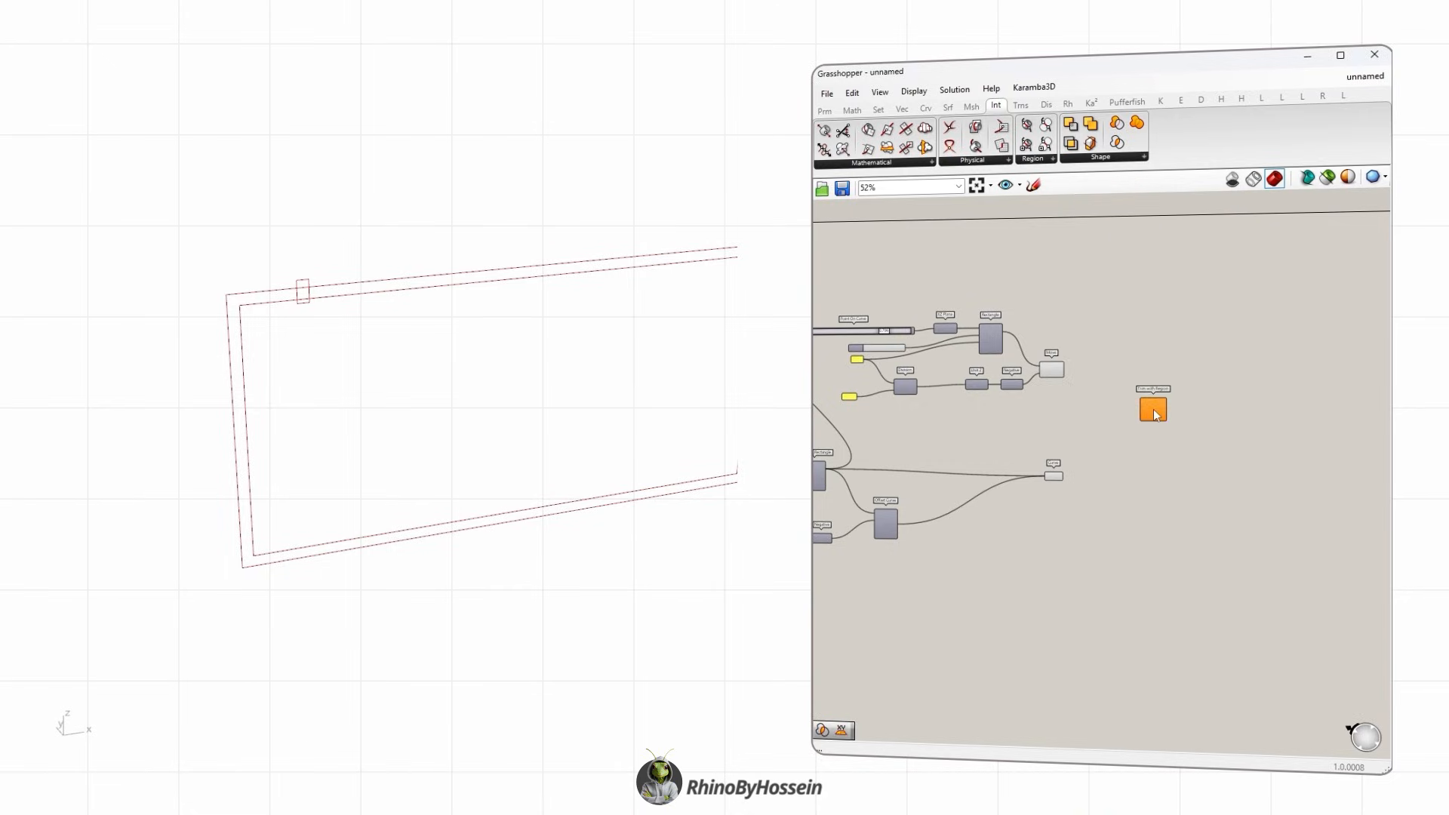
{"action": "scroll", "coordinate": [1153, 409], "scroll_direction": "up", "scroll_amount": 3}
{"action": "left_click", "coordinate": [1150, 434]}
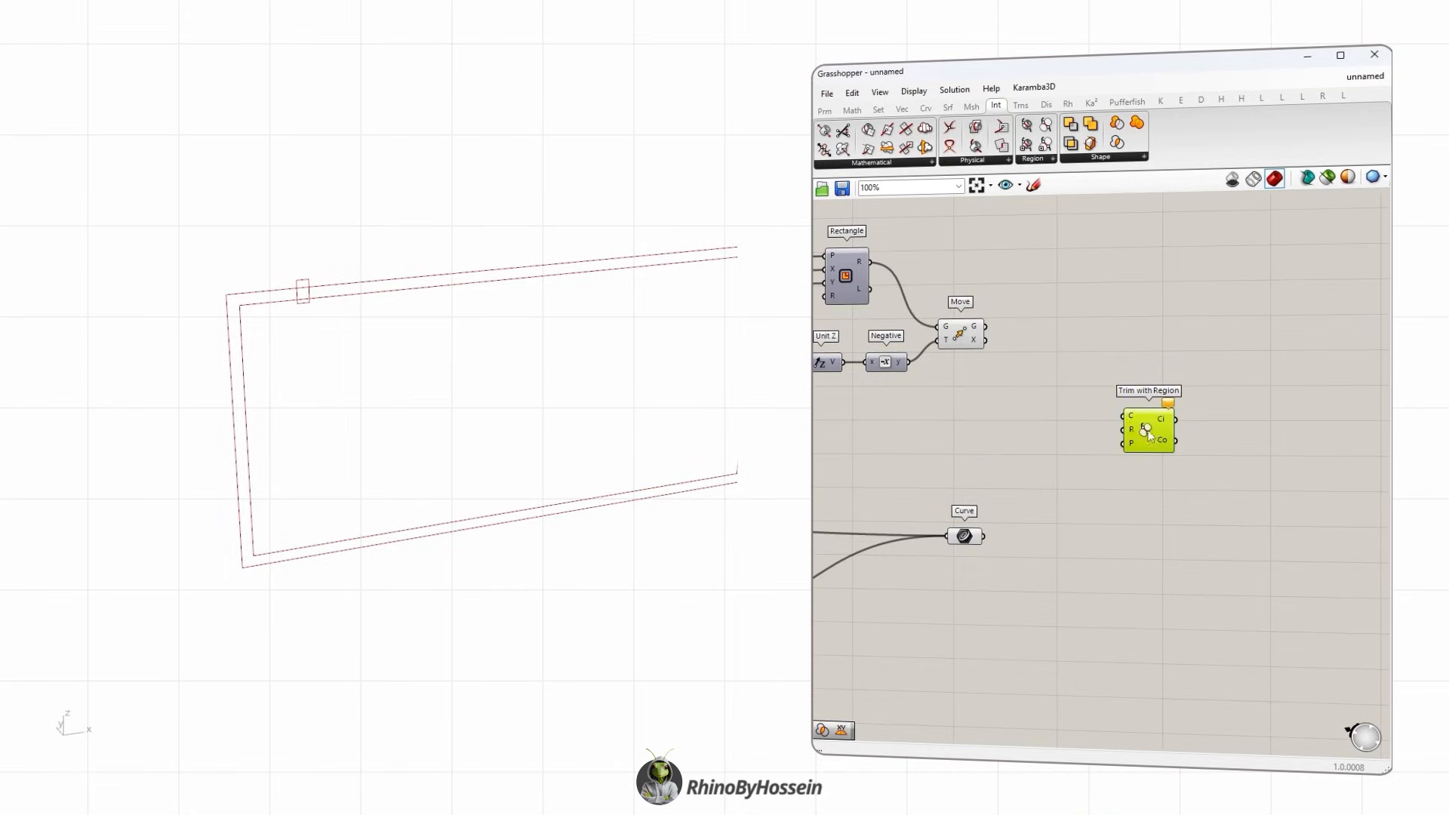
Connect the frame Curve to Trim with Region's curve input and the moved rectangle to its region input.
{"action": "left_click", "coordinate": [962, 336]}
{"action": "left_click", "coordinate": [1017, 494]}
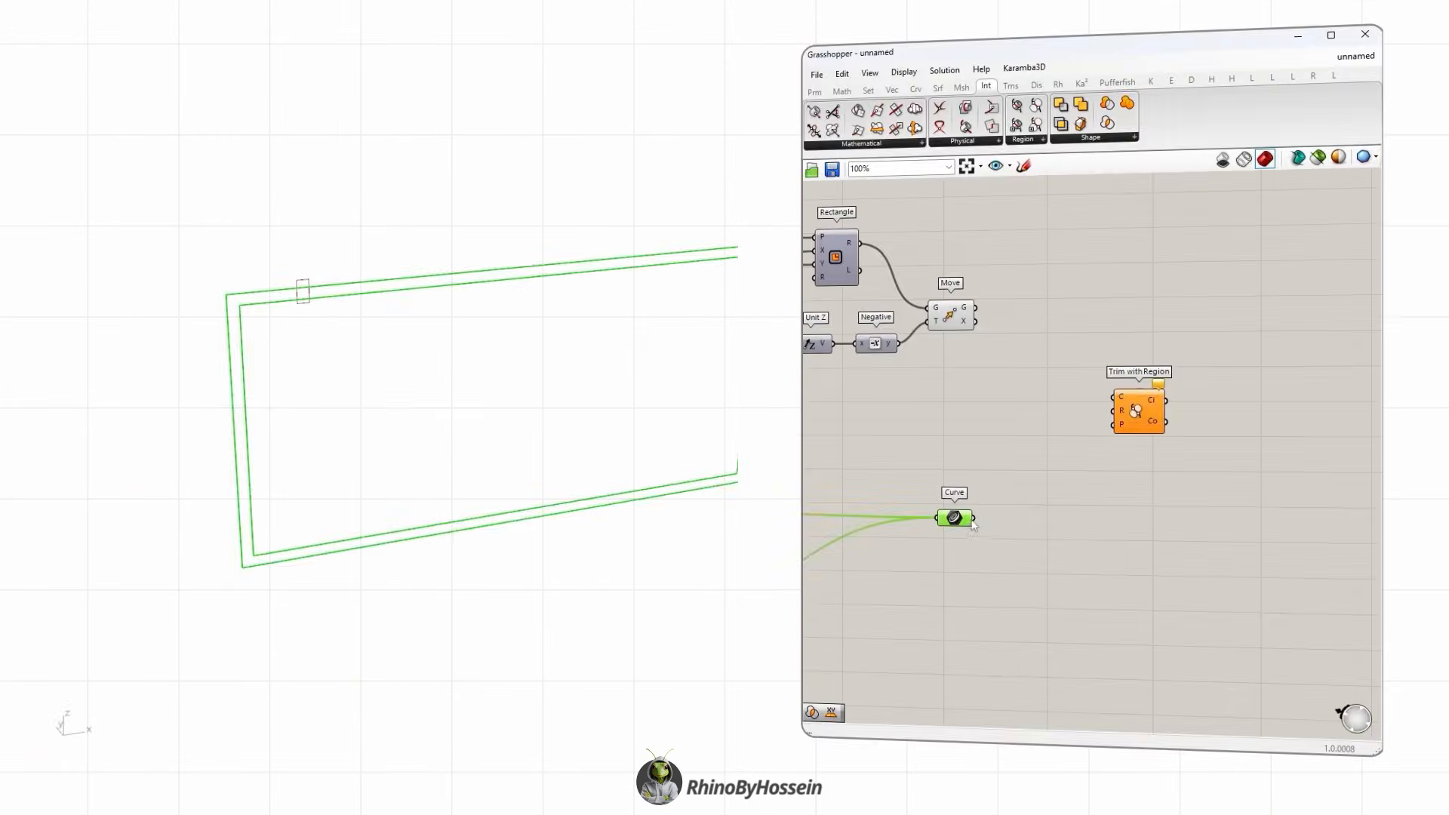
{"action": "left_click_drag", "start_coordinate": [974, 518], "coordinate": [1114, 398]}
{"action": "left_click_drag", "start_coordinate": [974, 308], "coordinate": [1131, 433]}
{"action": "left_click", "coordinate": [1112, 465]}
{"action": "left_click", "coordinate": [1118, 433]}
{"action": "left_click", "coordinate": [1087, 297]}
Add two Curve parameters and connect them to the inside and outside outputs of Trim with Region.
{"action": "left_click", "coordinate": [815, 92]}
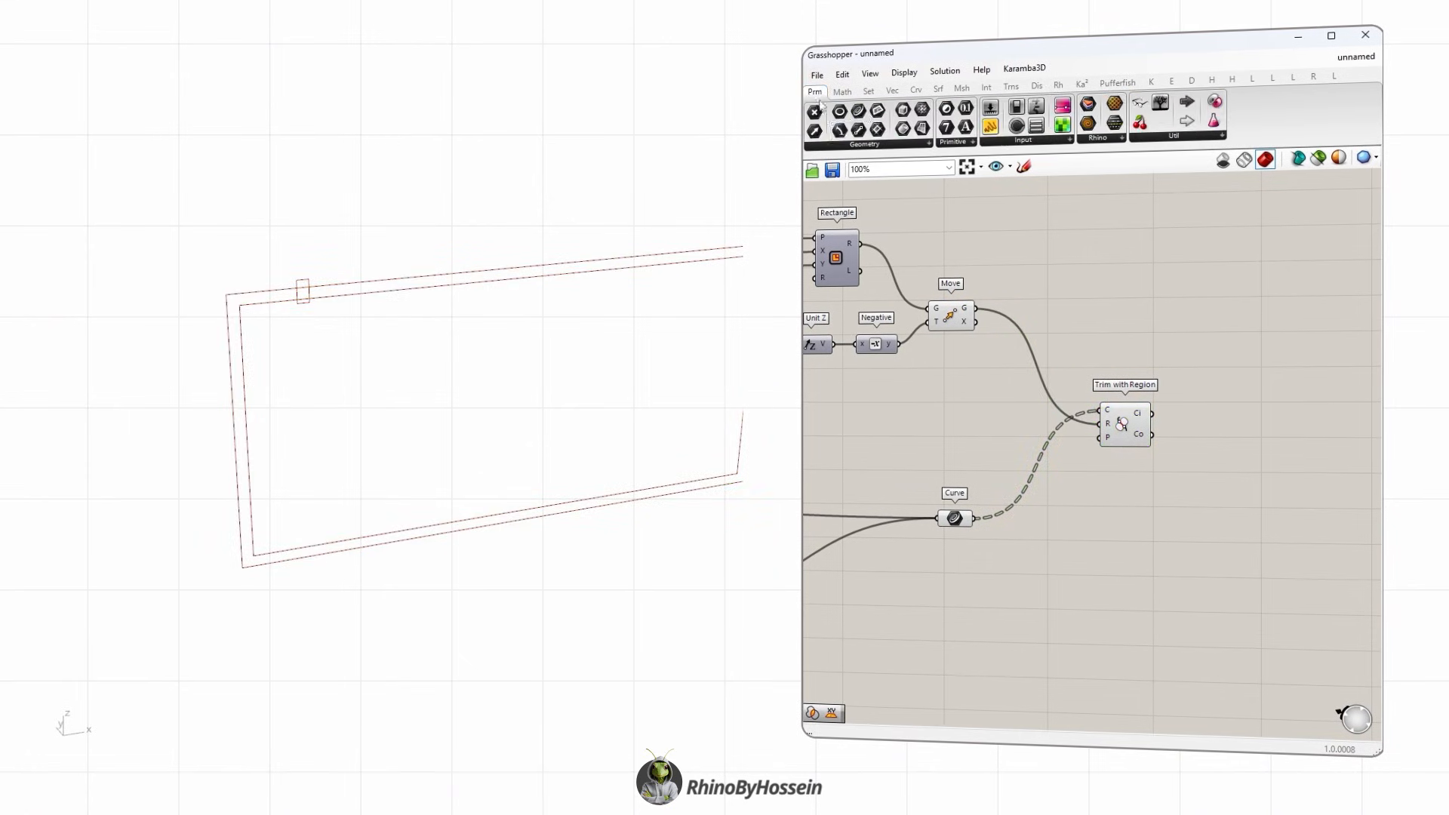
{"action": "left_click_drag", "start_coordinate": [858, 111], "coordinate": [1231, 461]}
{"action": "key", "text": "ctrl+c"}
{"action": "key", "text": "ctrl+v"}
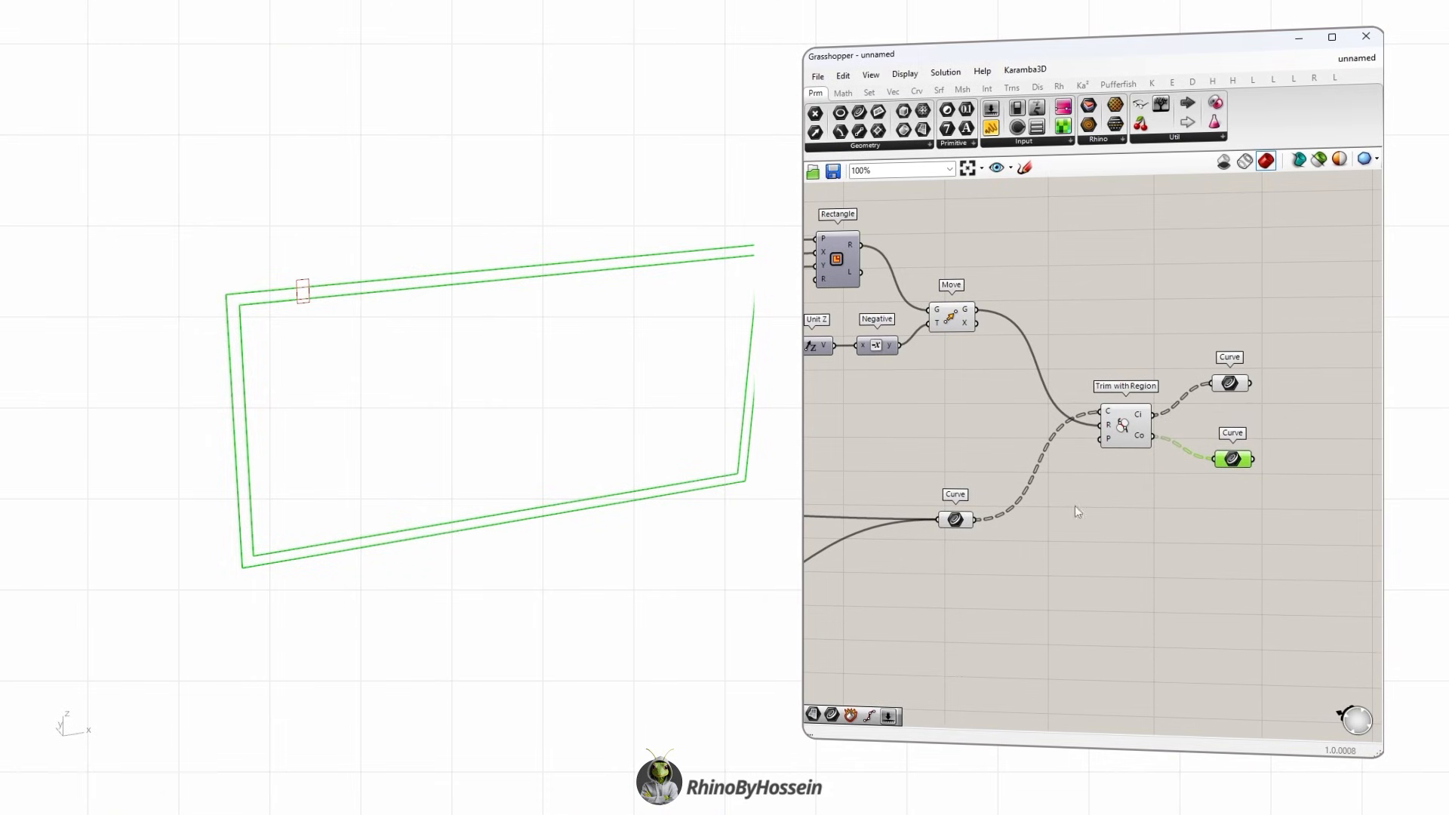
{"action": "left_click", "coordinate": [1207, 480]}
{"action": "scroll", "coordinate": [1230, 468], "scroll_direction": "down", "scroll_amount": 1}
{"action": "right_click_drag", "start_coordinate": [1230, 468], "coordinate": [1043, 453]}
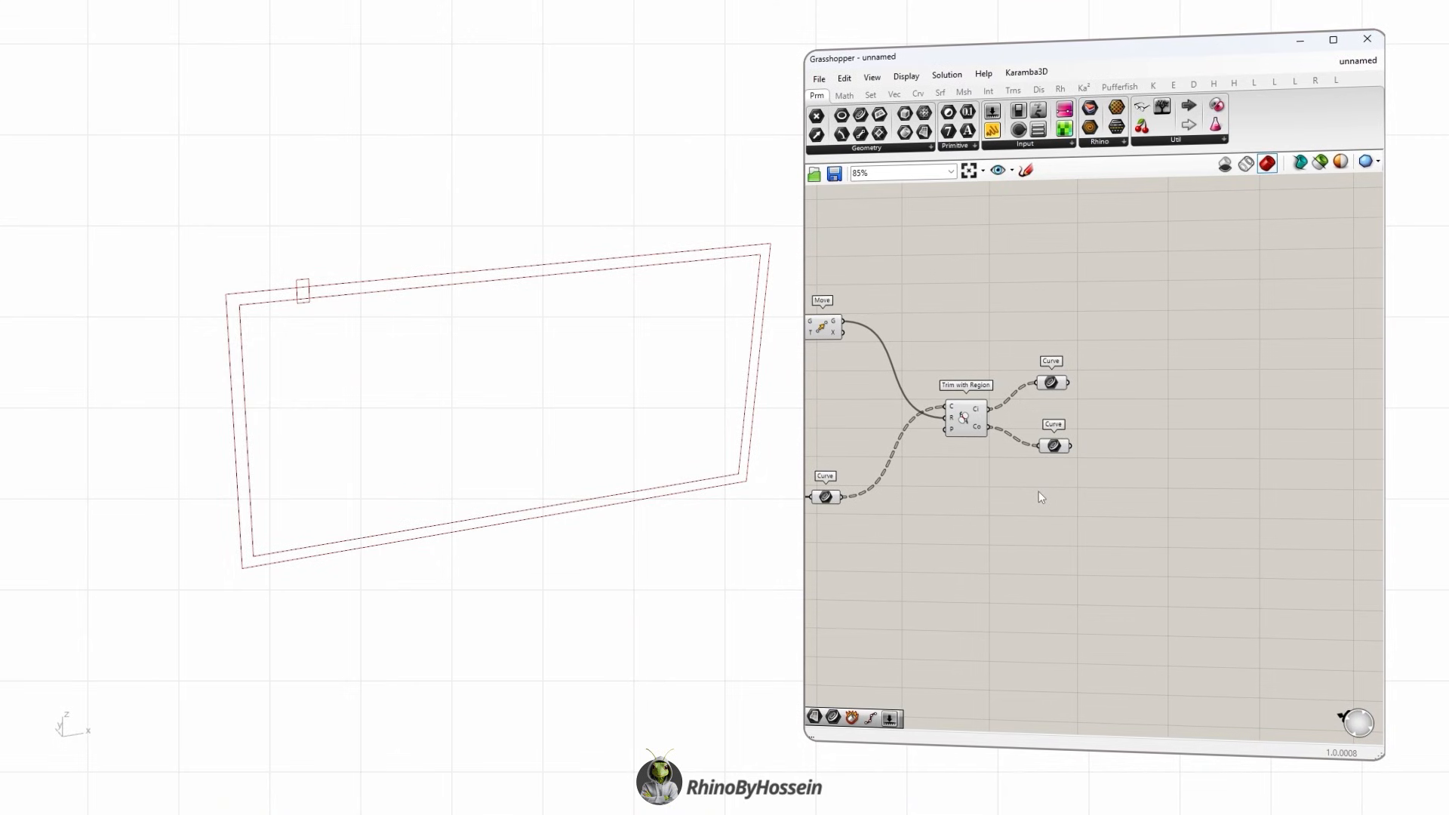
Add a Loft component and connect the Curve parameter holding the outside curves to it.
{"action": "double_click", "coordinate": [1034, 545]}
{"action": "type", "text": "loft"}
{"action": "key", "text": "Return"}
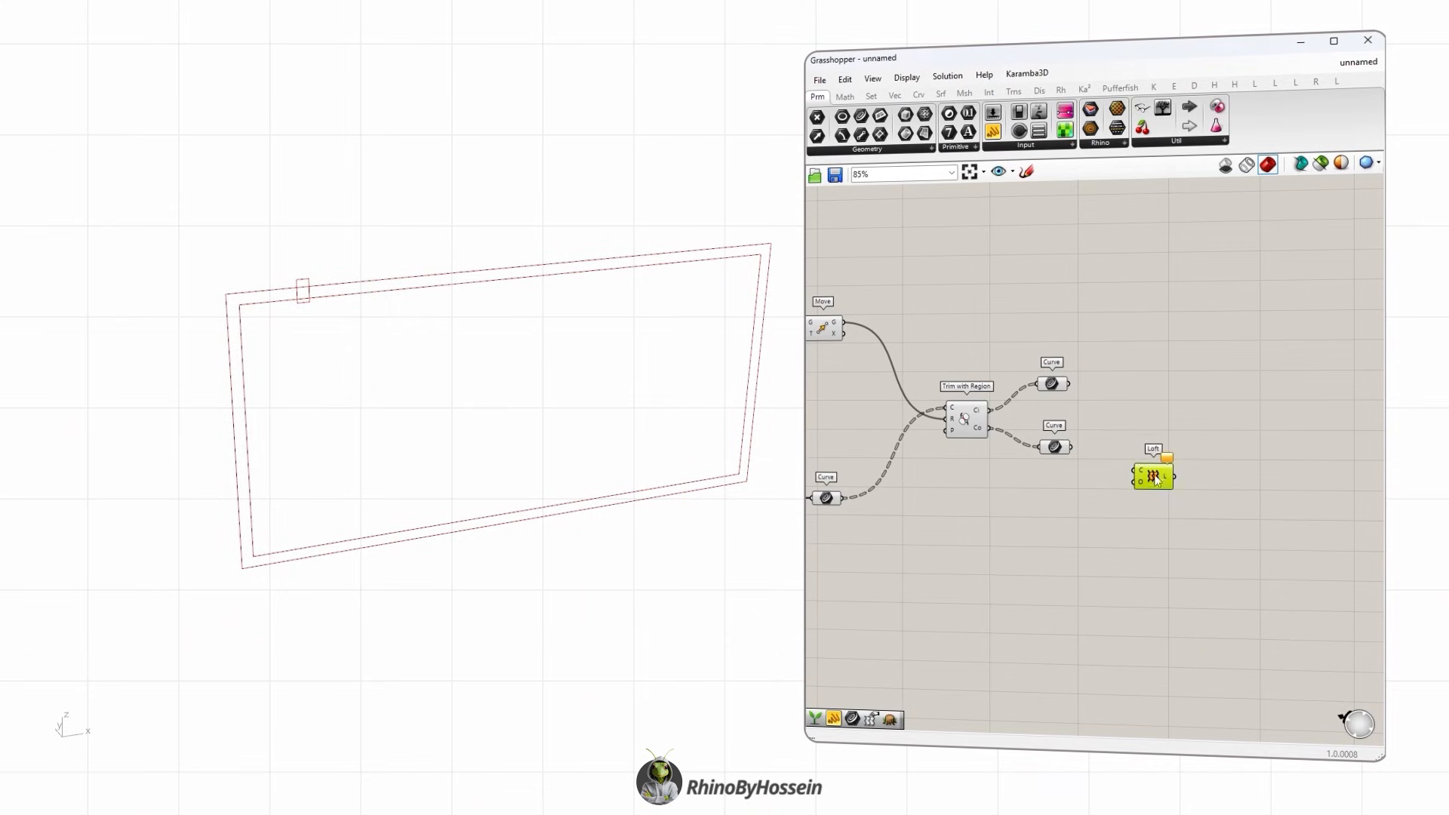
{"action": "left_click_drag", "start_coordinate": [1071, 447], "coordinate": [1195, 458]}
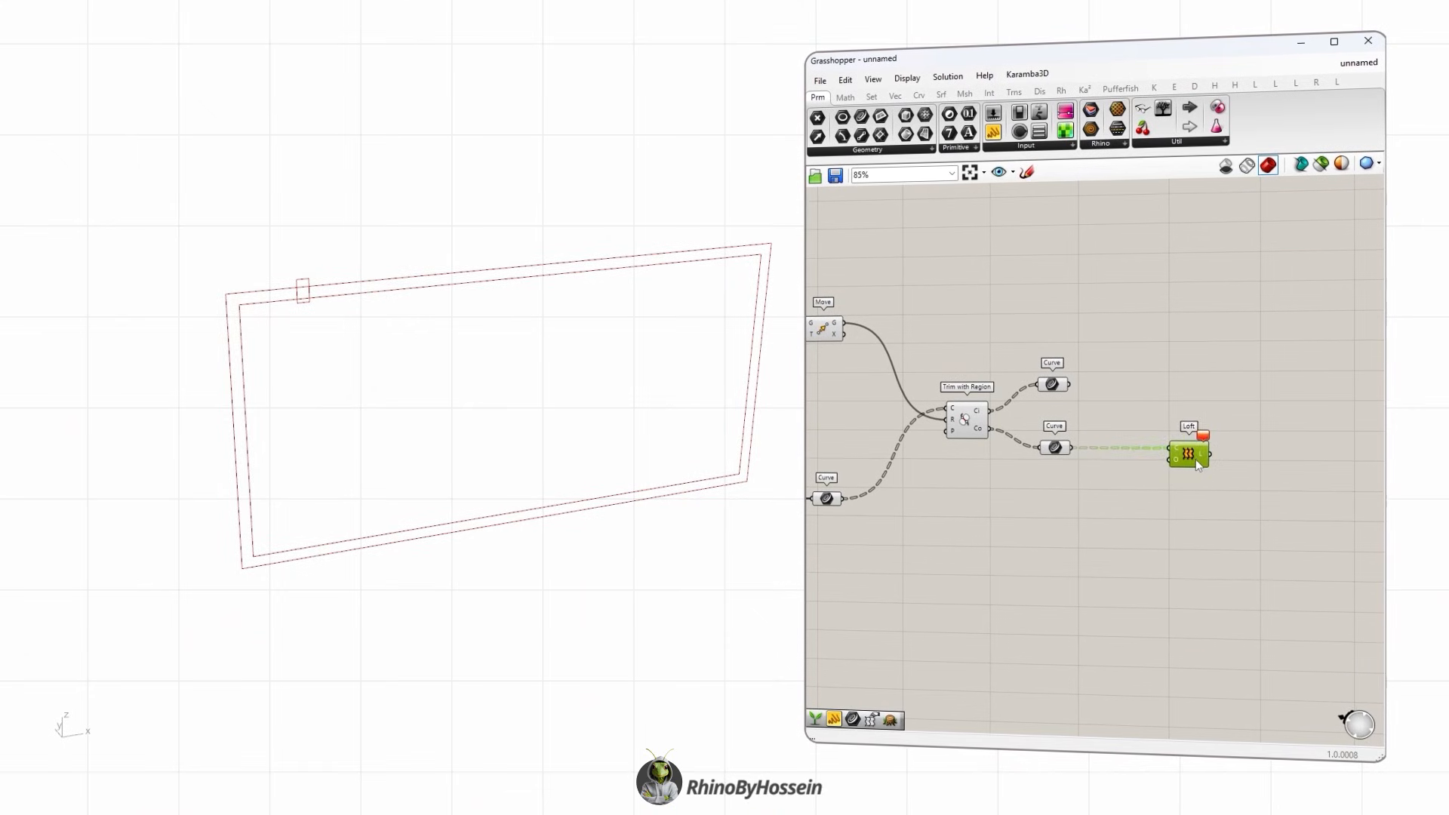
Insert a Flatten Tree between the outside Curve and Loft, and connect the Loft result to a new Curve parameter.
{"action": "double_click", "coordinate": [1137, 482]}
{"action": "type", "text": "flat"}
{"action": "key", "text": "Up"}
{"action": "key", "text": "Return"}
{"action": "scroll", "coordinate": [1090, 456], "scroll_direction": "up", "scroll_amount": 1}
{"action": "left_click_drag", "start_coordinate": [1072, 451], "coordinate": [1123, 481]}
{"action": "left_click_drag", "start_coordinate": [1146, 490], "coordinate": [1274, 460]}
{"action": "scroll", "coordinate": [970, 449], "scroll_direction": "down", "scroll_amount": 3}
{"action": "left_click", "coordinate": [1062, 396]}
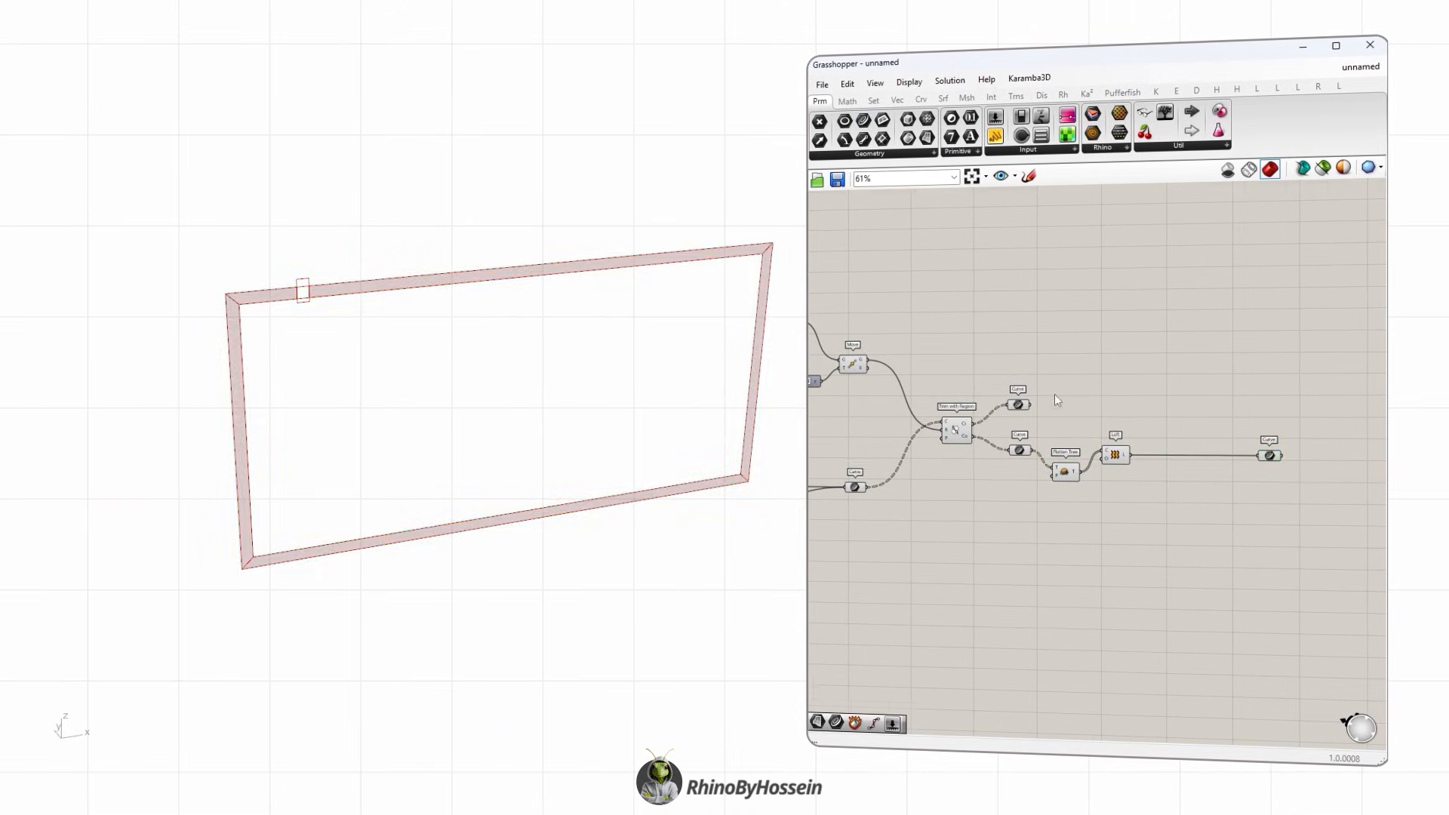
Turn off the preview of all components before the final Curve parameter.
{"action": "scroll", "coordinate": [1132, 392], "scroll_direction": "down", "scroll_amount": 4}
{"action": "left_click_drag", "start_coordinate": [1215, 328], "coordinate": [861, 521]}
{"action": "middle_click", "coordinate": [1025, 421]}
{"action": "left_click", "coordinate": [1069, 377]}
{"action": "left_click", "coordinate": [1148, 483]}
Lengthen the small rectangle's X size slider and set it to 100.
{"action": "scroll", "coordinate": [1289, 400], "scroll_direction": "up", "scroll_amount": 3}
{"action": "scroll", "coordinate": [885, 323], "scroll_direction": "down", "scroll_amount": 1}
{"action": "scroll", "coordinate": [884, 323], "scroll_direction": "up", "scroll_amount": 3}
{"action": "right_click_drag", "start_coordinate": [885, 323], "coordinate": [1176, 358]}
{"action": "left_click_drag", "start_coordinate": [960, 363], "coordinate": [924, 341]}
{"action": "left_click_drag", "start_coordinate": [1041, 386], "coordinate": [1087, 372]}
{"action": "left_click_drag", "start_coordinate": [973, 372], "coordinate": [1115, 388]}
{"action": "double_click", "coordinate": [984, 372]}
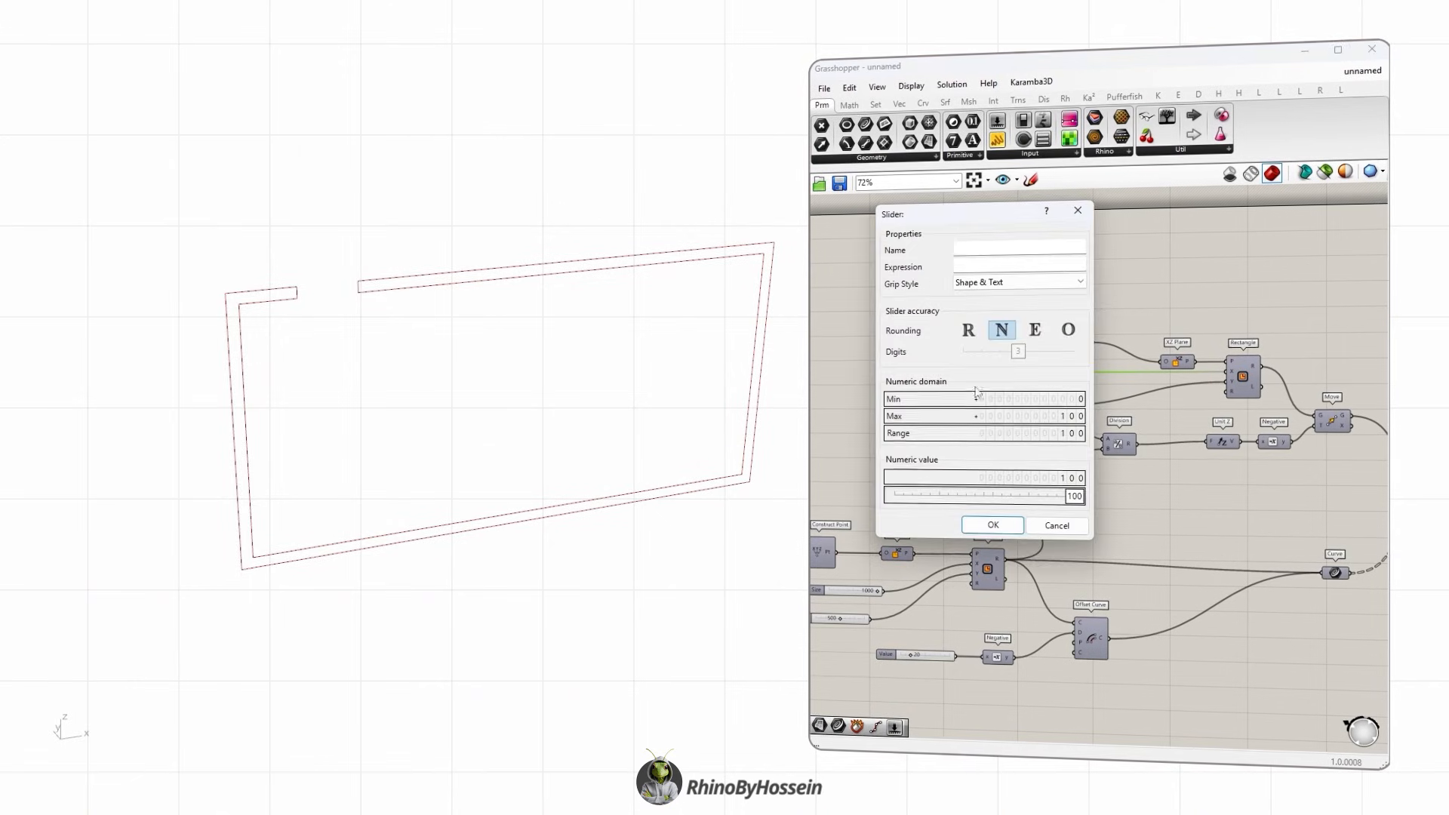
{"action": "left_click", "coordinate": [994, 525]}
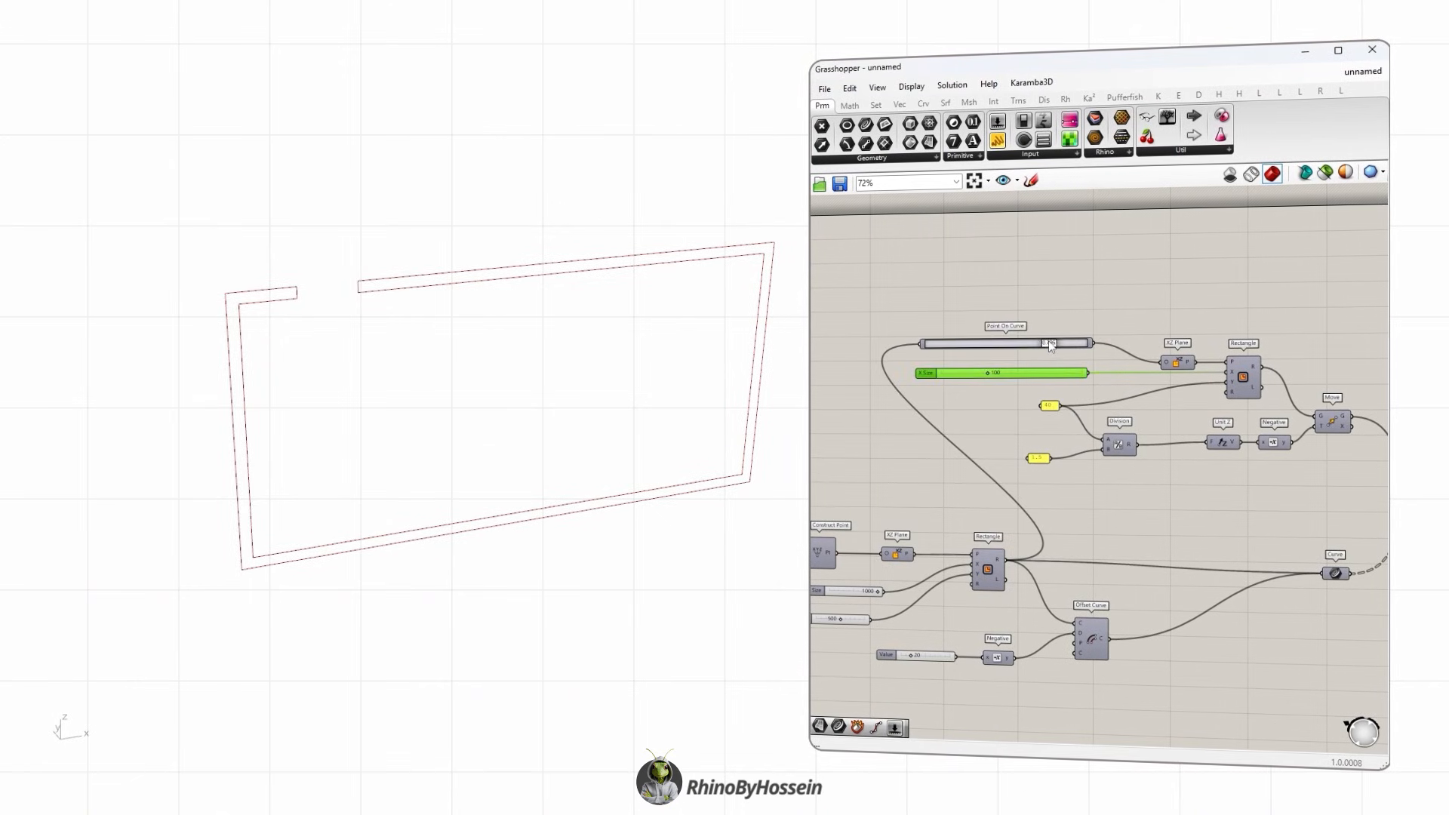
Shift the Point On Curve parameter so the frame opening sits near the corner, and reduce the opening's X size.
{"action": "left_click_drag", "start_coordinate": [1049, 342], "coordinate": [949, 391]}
{"action": "left_click", "coordinate": [896, 392]}
{"action": "scroll", "coordinate": [462, 330], "scroll_direction": "down", "scroll_amount": 6}
{"action": "scroll", "coordinate": [462, 330], "scroll_direction": "up", "scroll_amount": 4}
{"action": "right_click_drag", "start_coordinate": [462, 330], "coordinate": [486, 351]}
{"action": "scroll", "coordinate": [868, 400], "scroll_direction": "down", "scroll_amount": 5}
{"action": "scroll", "coordinate": [1209, 450], "scroll_direction": "up", "scroll_amount": 5}
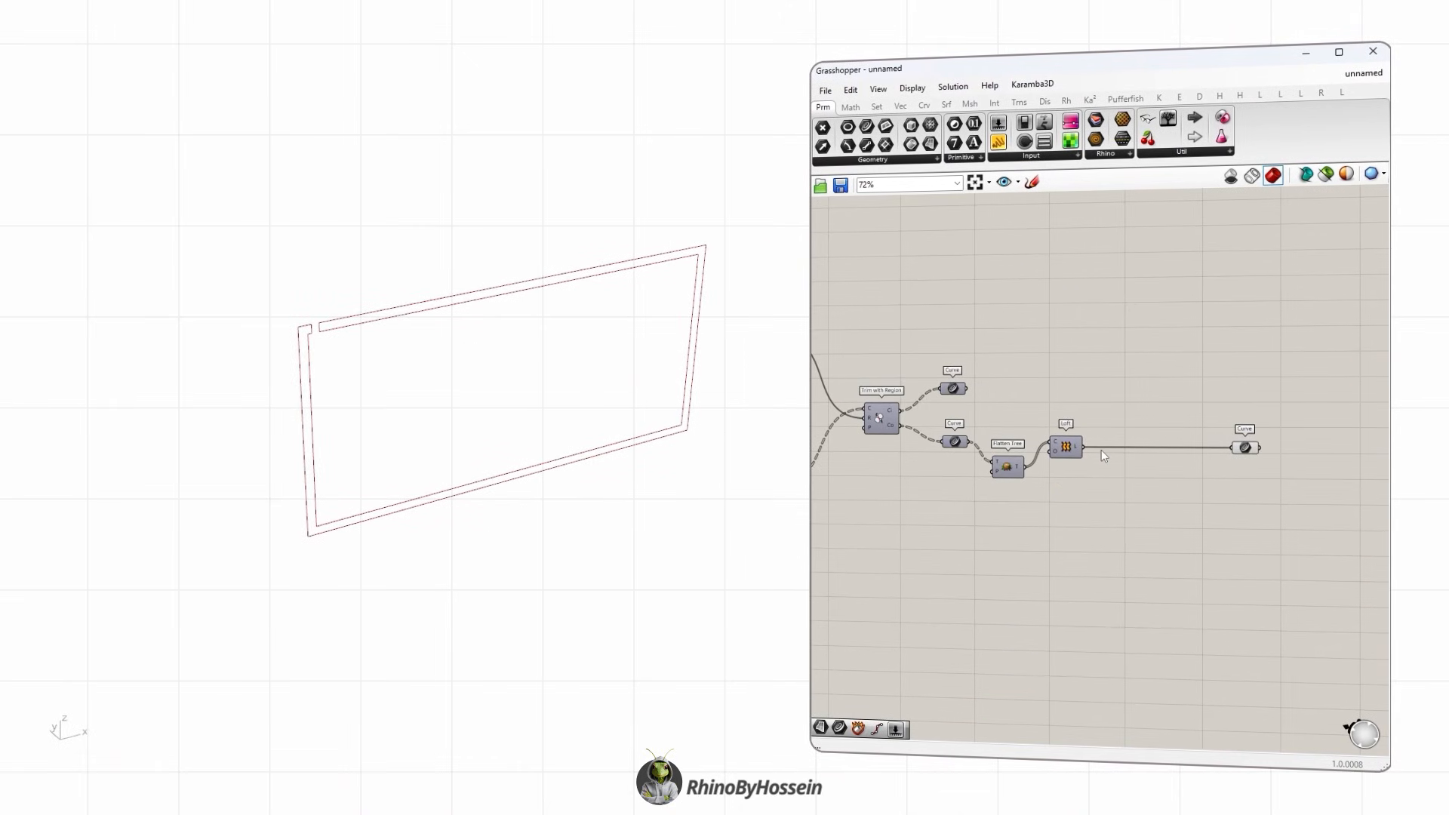
Duplicate the entire section definition and place the copy below the original.
{"action": "scroll", "coordinate": [1157, 355], "scroll_direction": "down", "scroll_amount": 5}
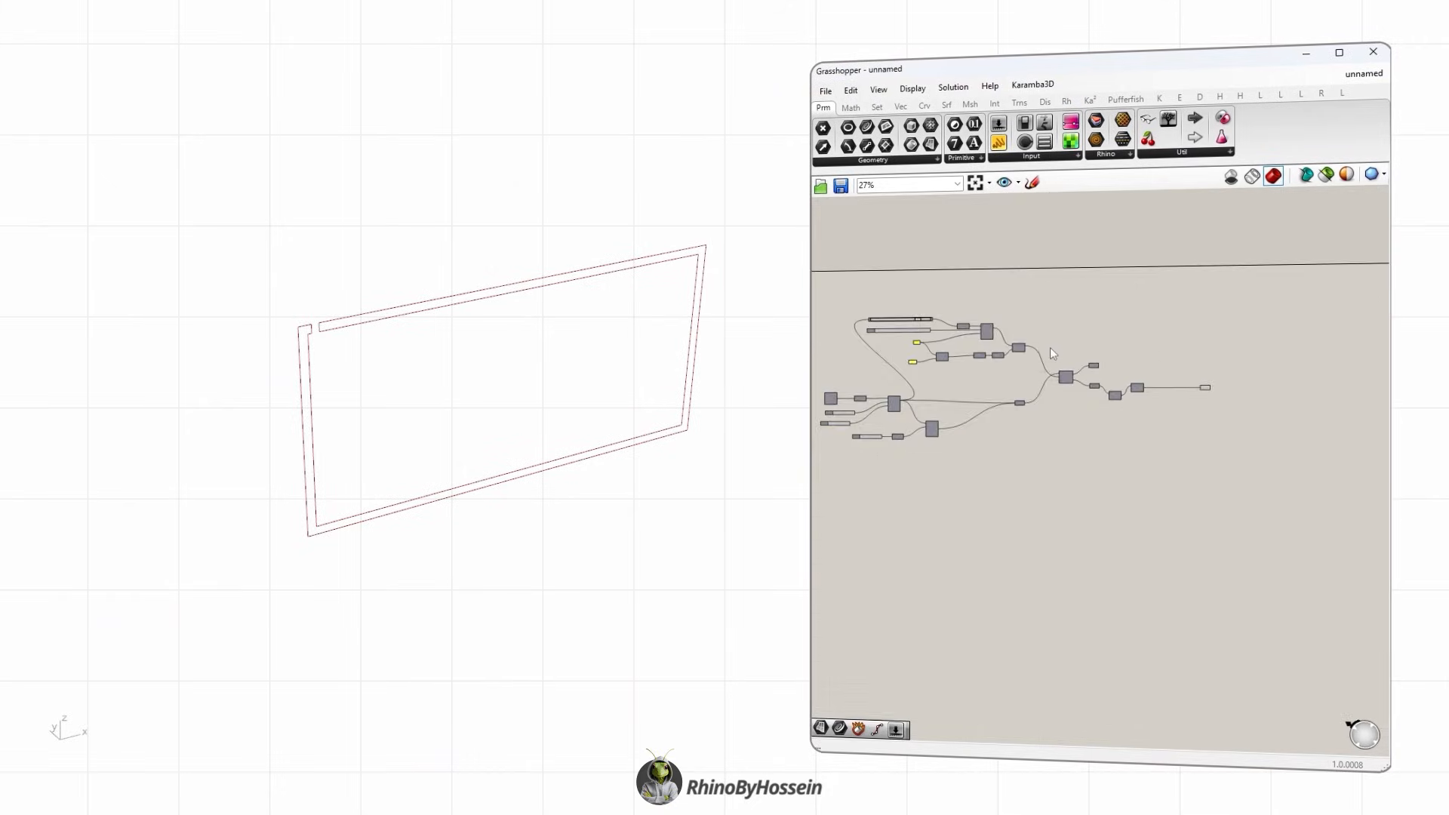
{"action": "left_click_drag", "start_coordinate": [1301, 281], "coordinate": [872, 468]}
{"action": "right_click_drag", "start_coordinate": [872, 468], "coordinate": [894, 431]}
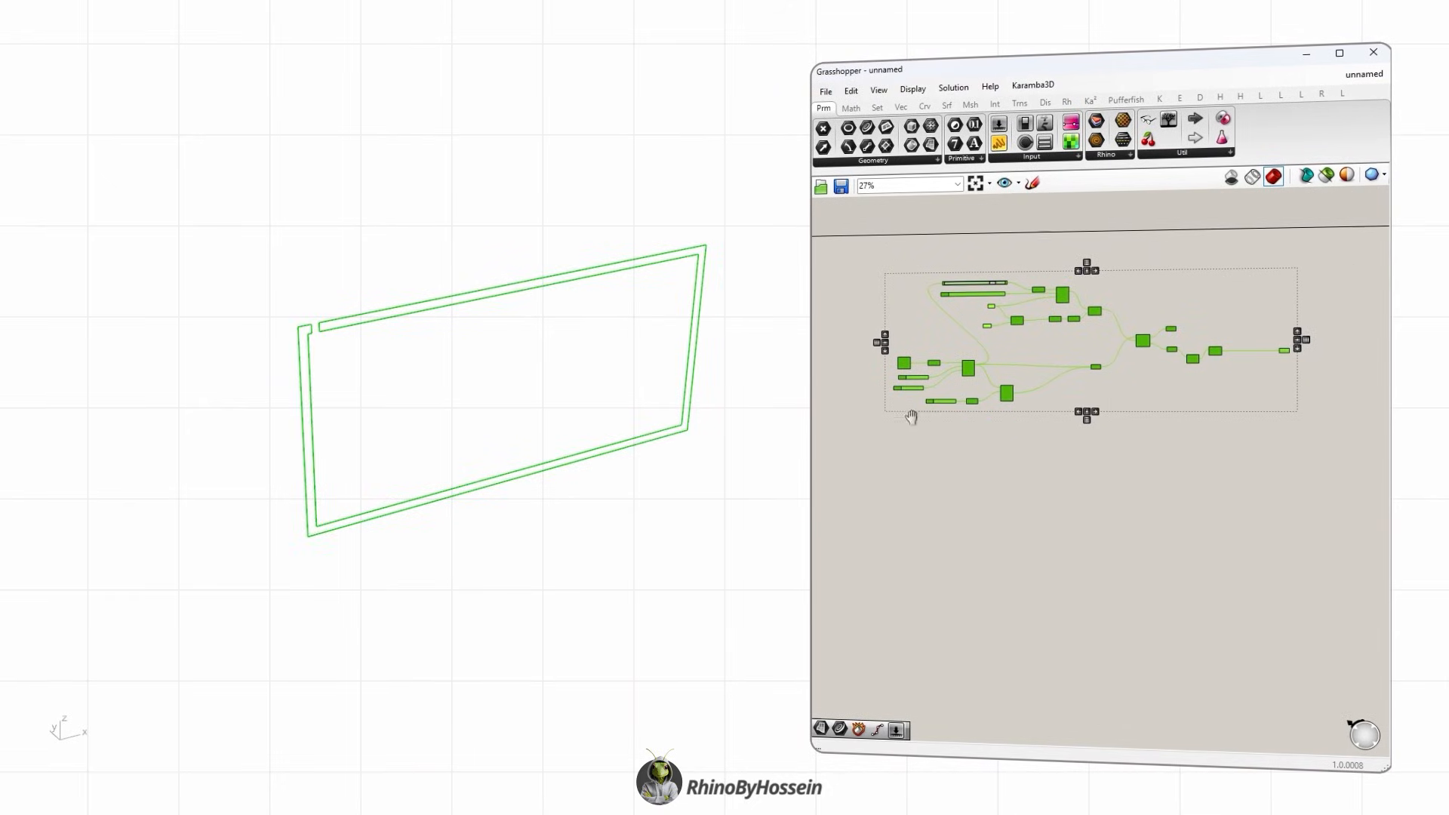
{"action": "left_click_drag", "start_coordinate": [1012, 402], "coordinate": [1017, 616], "text": "alt"}
{"action": "left_click", "coordinate": [1121, 393]}
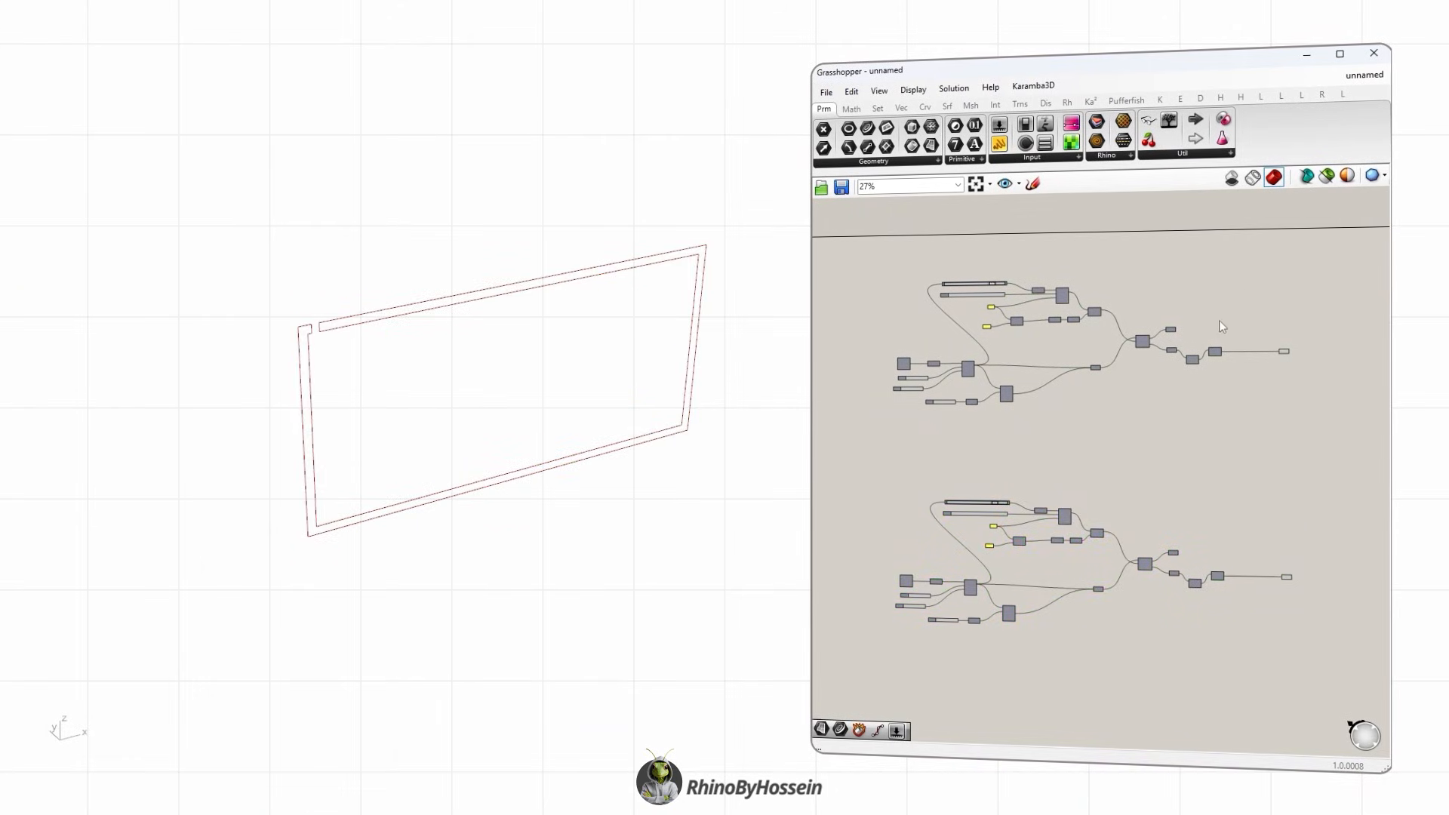
{"action": "scroll", "coordinate": [1205, 289], "scroll_direction": "up", "scroll_amount": 1}
{"action": "left_click_drag", "start_coordinate": [1372, 235], "coordinate": [838, 463]}
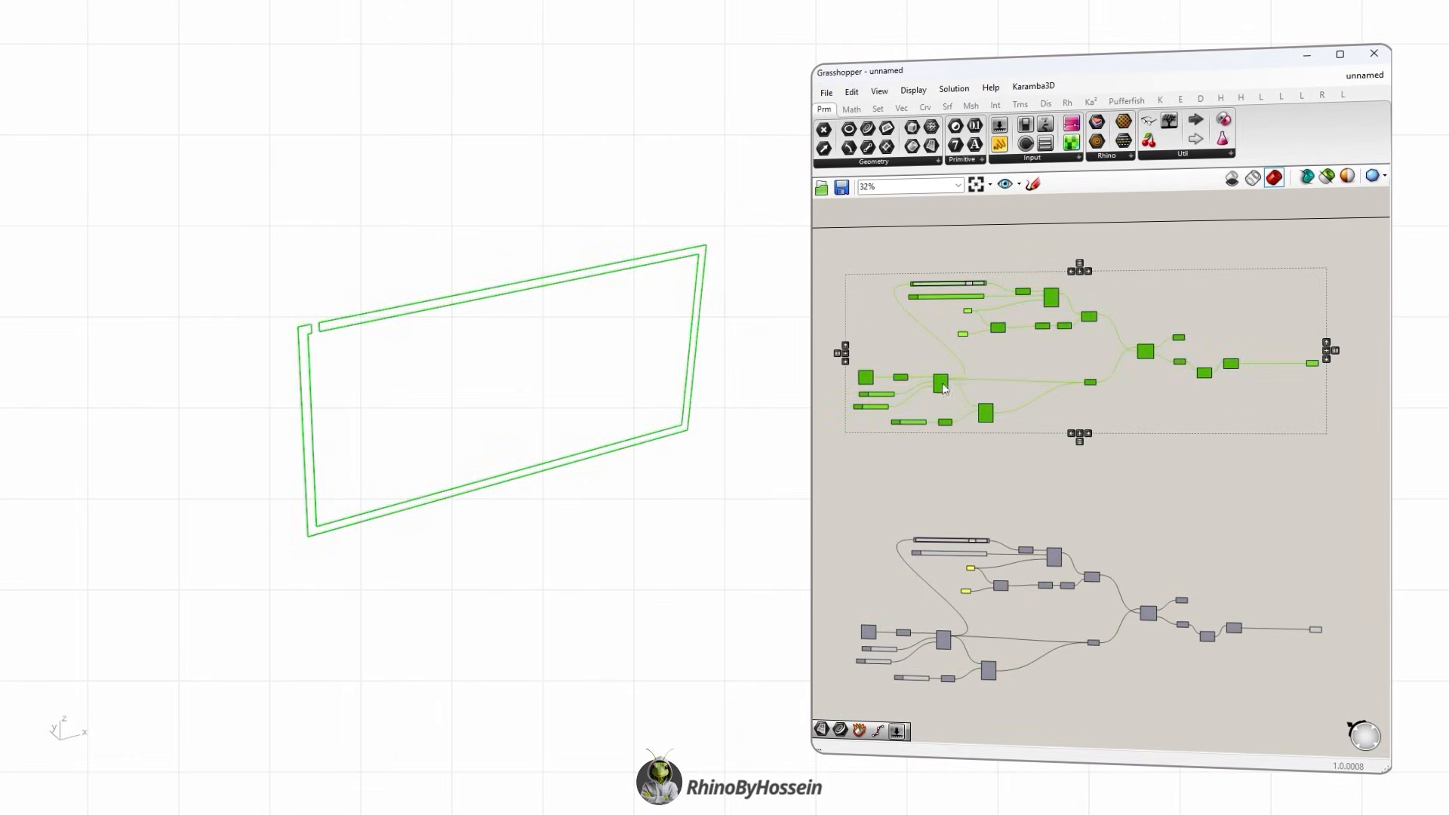
{"action": "middle_click", "coordinate": [941, 384]}
{"action": "left_click", "coordinate": [1031, 473]}
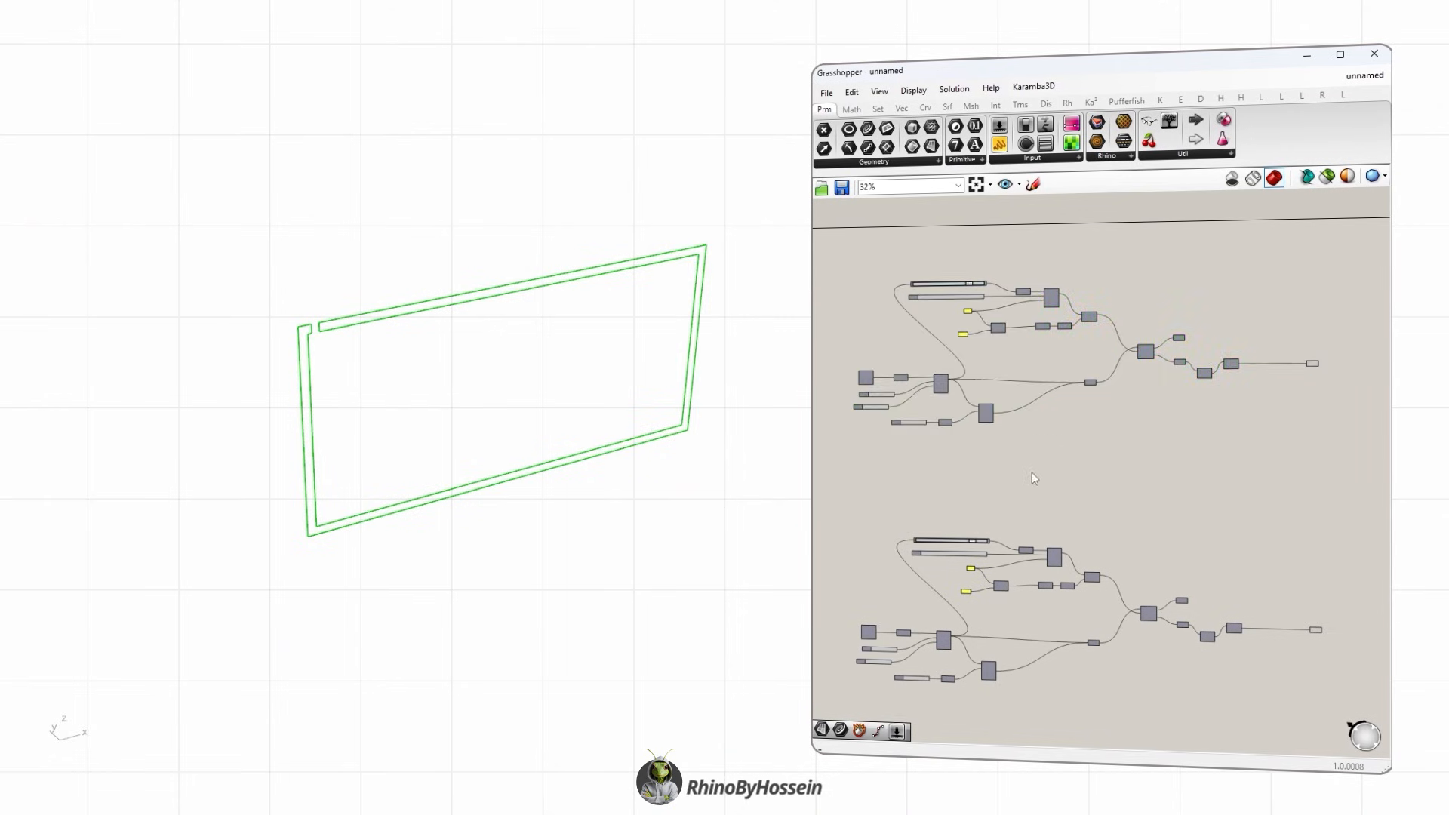
Add a Scribble reading "First Section" and place it above the upper definition.
{"action": "left_click", "coordinate": [1182, 154]}
{"action": "left_click", "coordinate": [1182, 217]}
{"action": "left_click", "coordinate": [1101, 271]}
{"action": "scroll", "coordinate": [1101, 272], "scroll_direction": "up", "scroll_amount": 5}
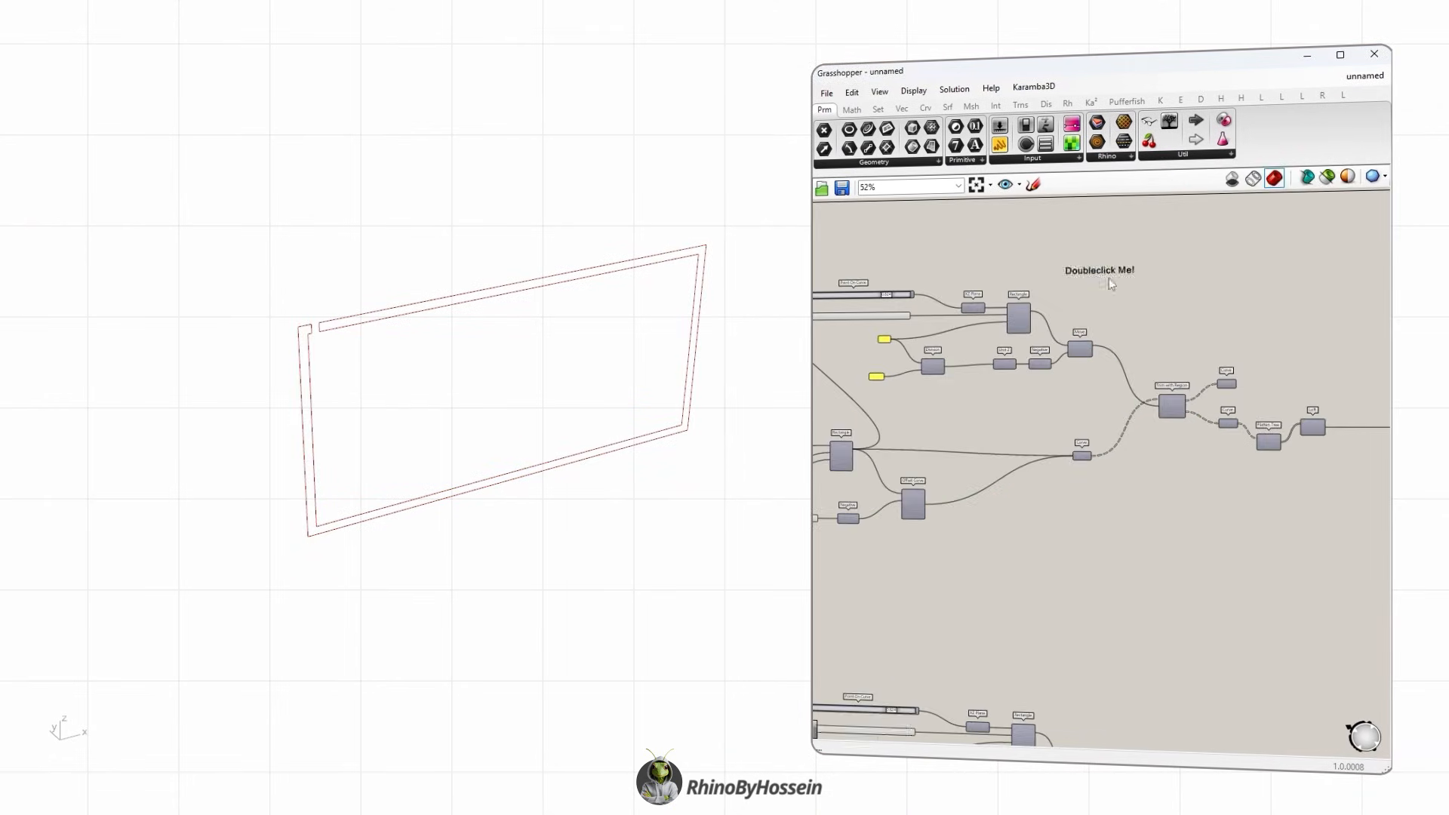
{"action": "double_click", "coordinate": [1101, 270]}
{"action": "type", "text": "First Section"}
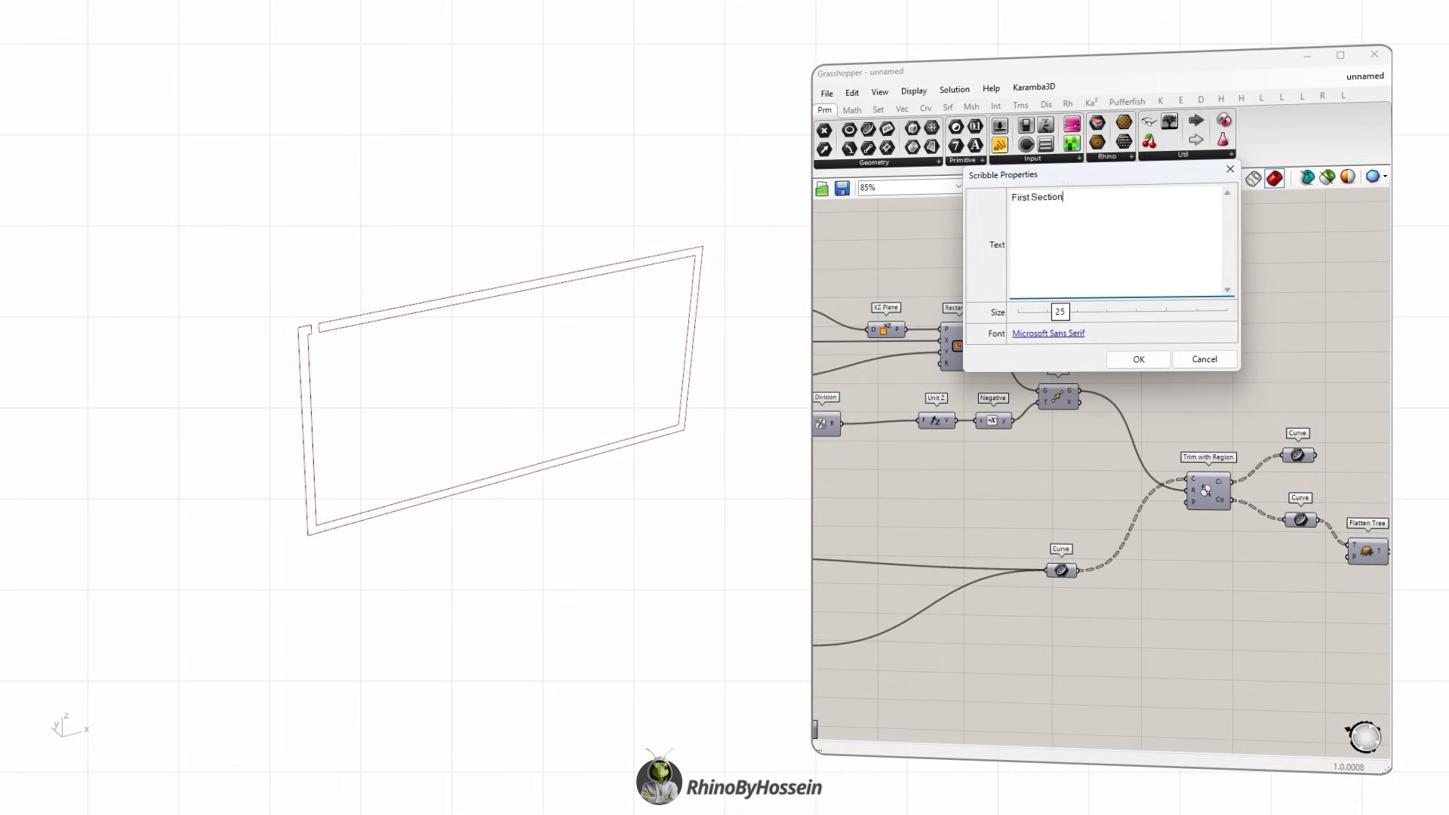
{"action": "left_click", "coordinate": [1137, 359]}
{"action": "scroll", "coordinate": [1083, 273], "scroll_direction": "down", "scroll_amount": 6}
{"action": "scroll", "coordinate": [1082, 273], "scroll_direction": "up", "scroll_amount": 3}
{"action": "left_click_drag", "start_coordinate": [1080, 271], "coordinate": [1081, 286]}
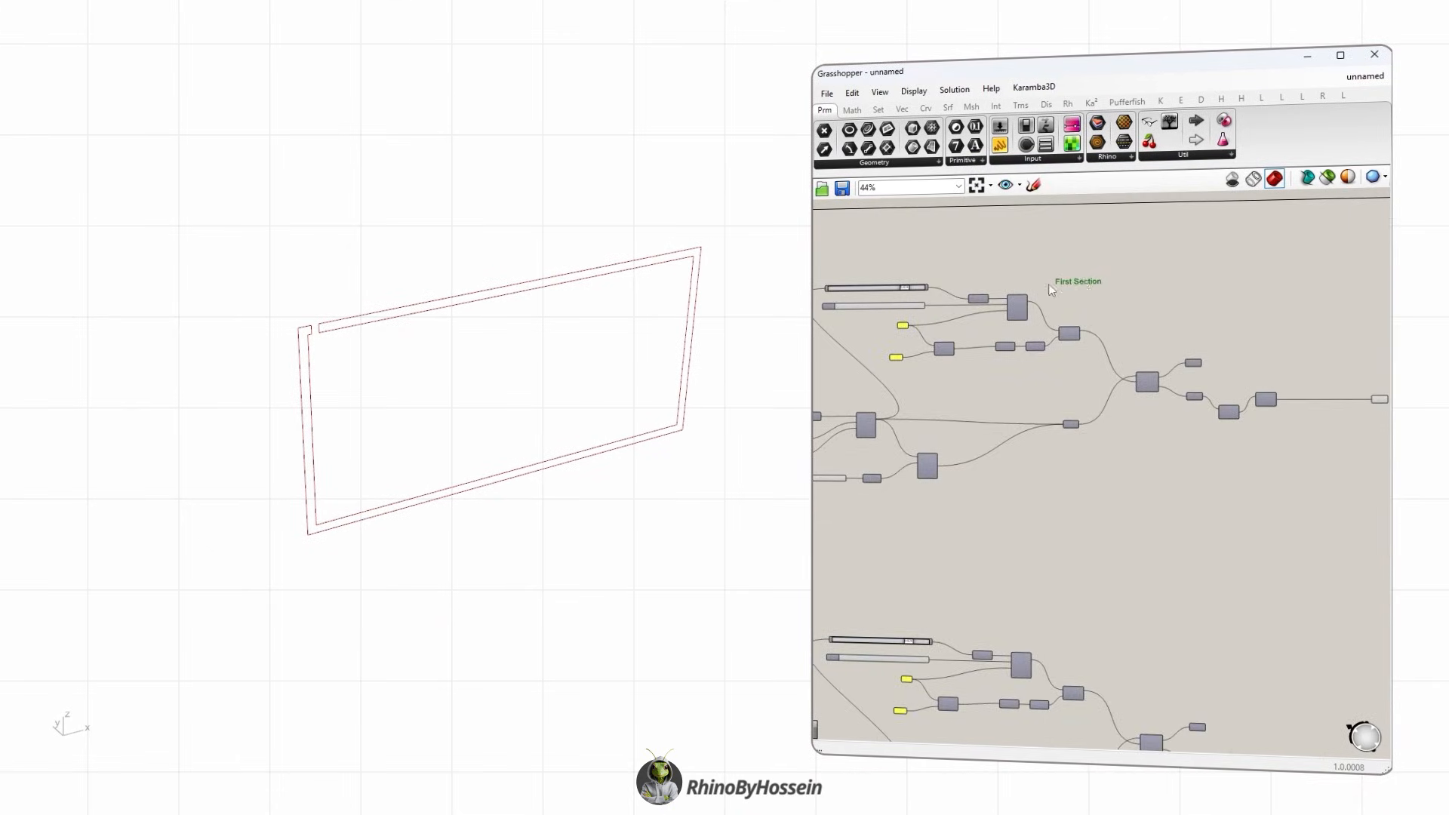
Move the first section's final Curve parameter closer to the Loft component.
{"action": "scroll", "coordinate": [1216, 270], "scroll_direction": "down", "scroll_amount": 4}
{"action": "left_click_drag", "start_coordinate": [1328, 258], "coordinate": [953, 393]}
{"action": "key", "text": "space"}
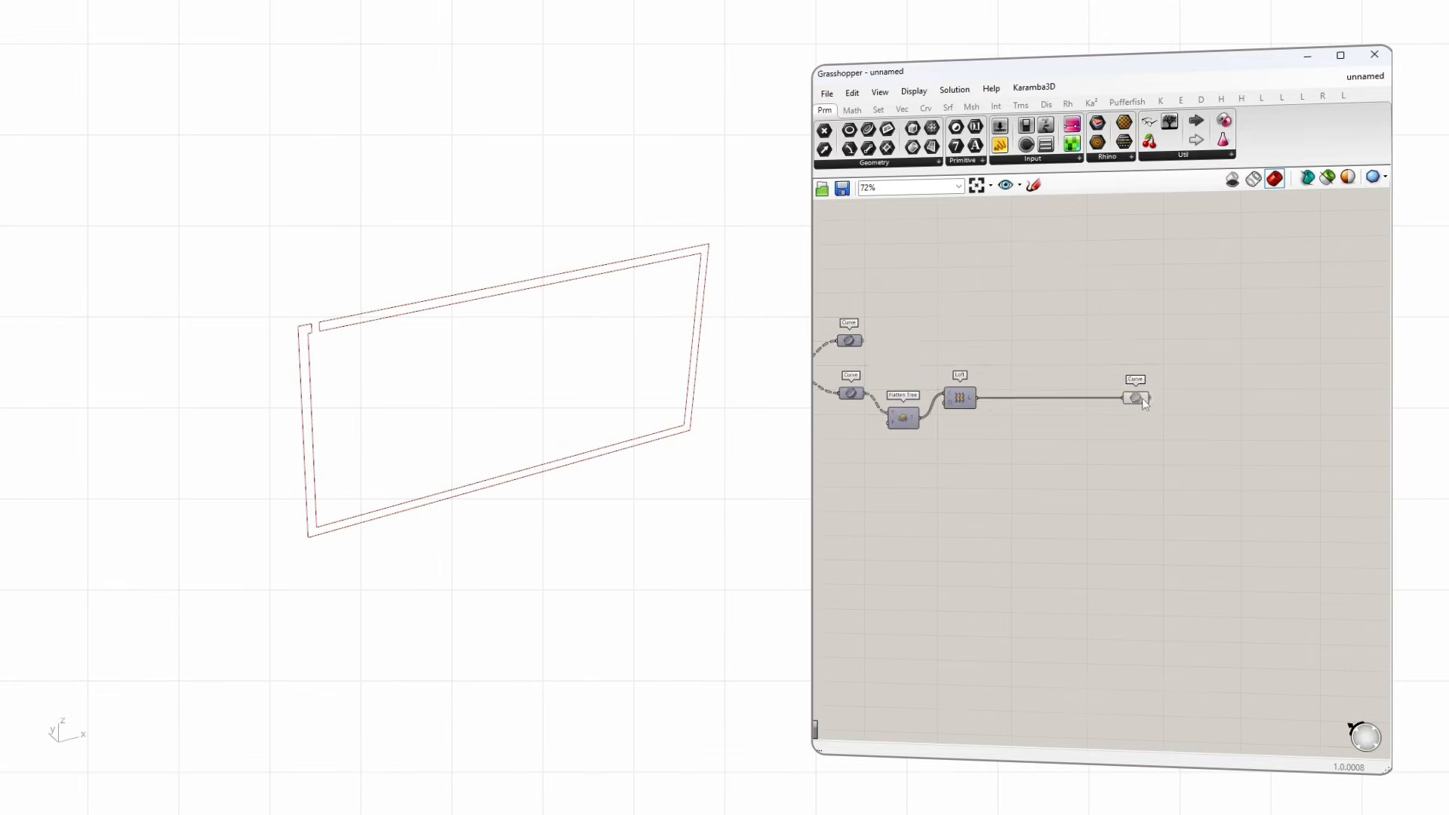
{"action": "left_click", "coordinate": [1065, 399]}
{"action": "left_click_drag", "start_coordinate": [1068, 405], "coordinate": [1053, 413]}
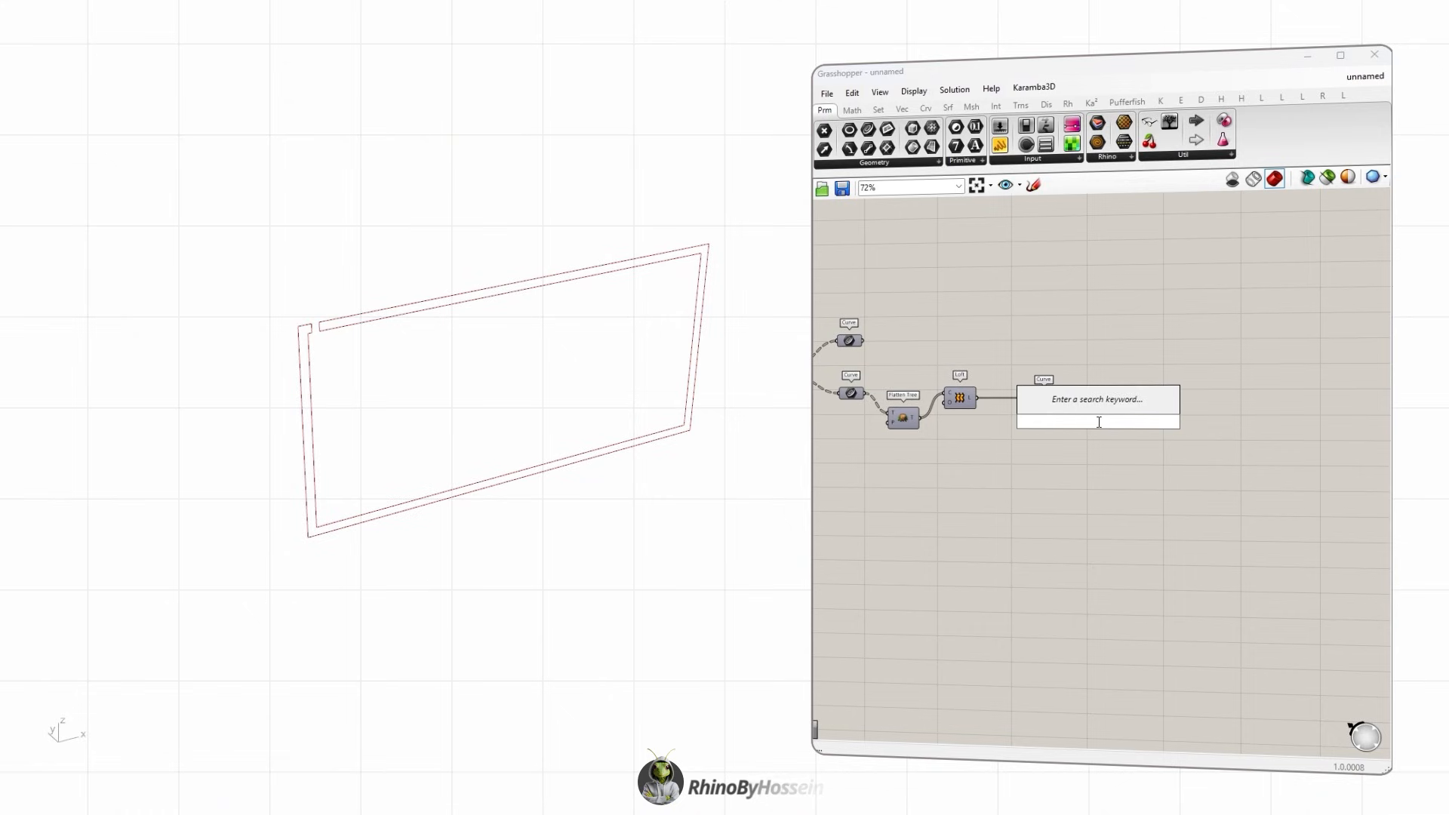
Add a Move component after the final Curve parameter and connect the Curve to its geometry input.
{"action": "type", "text": "mov"}
{"action": "key", "text": "Up"}
{"action": "key", "text": "Up"}
{"action": "key", "text": "Up"}
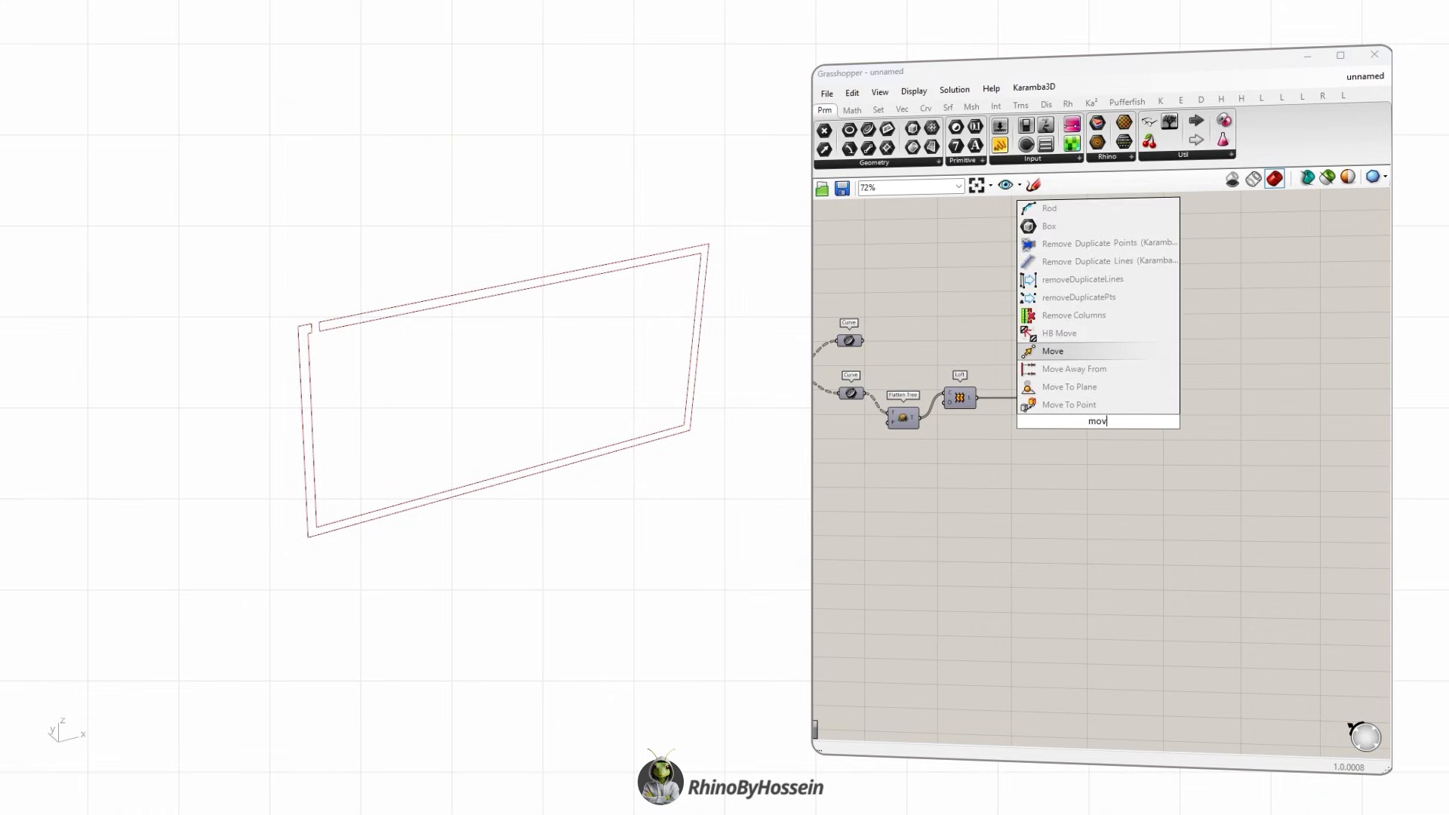
{"action": "key", "text": "Return"}
{"action": "left_click_drag", "start_coordinate": [1057, 398], "coordinate": [1205, 430]}
Add a Unit Y component and connect it to the new Move component's translation input.
{"action": "double_click", "coordinate": [1047, 471]}
{"action": "type", "text": "y"}
{"action": "key", "text": "Return"}
{"action": "left_click_drag", "start_coordinate": [1063, 471], "coordinate": [1185, 429]}
Turn off the preview of the Curve parameter feeding the new Move component.
{"action": "left_click", "coordinate": [1041, 400]}
{"action": "middle_click", "coordinate": [1041, 399]}
{"action": "left_click", "coordinate": [1067, 372]}
Add a number slider set to 500 and connect it to Unit Y to offset the first section.
{"action": "double_click", "coordinate": [1021, 481]}
{"action": "type", "text": "500"}
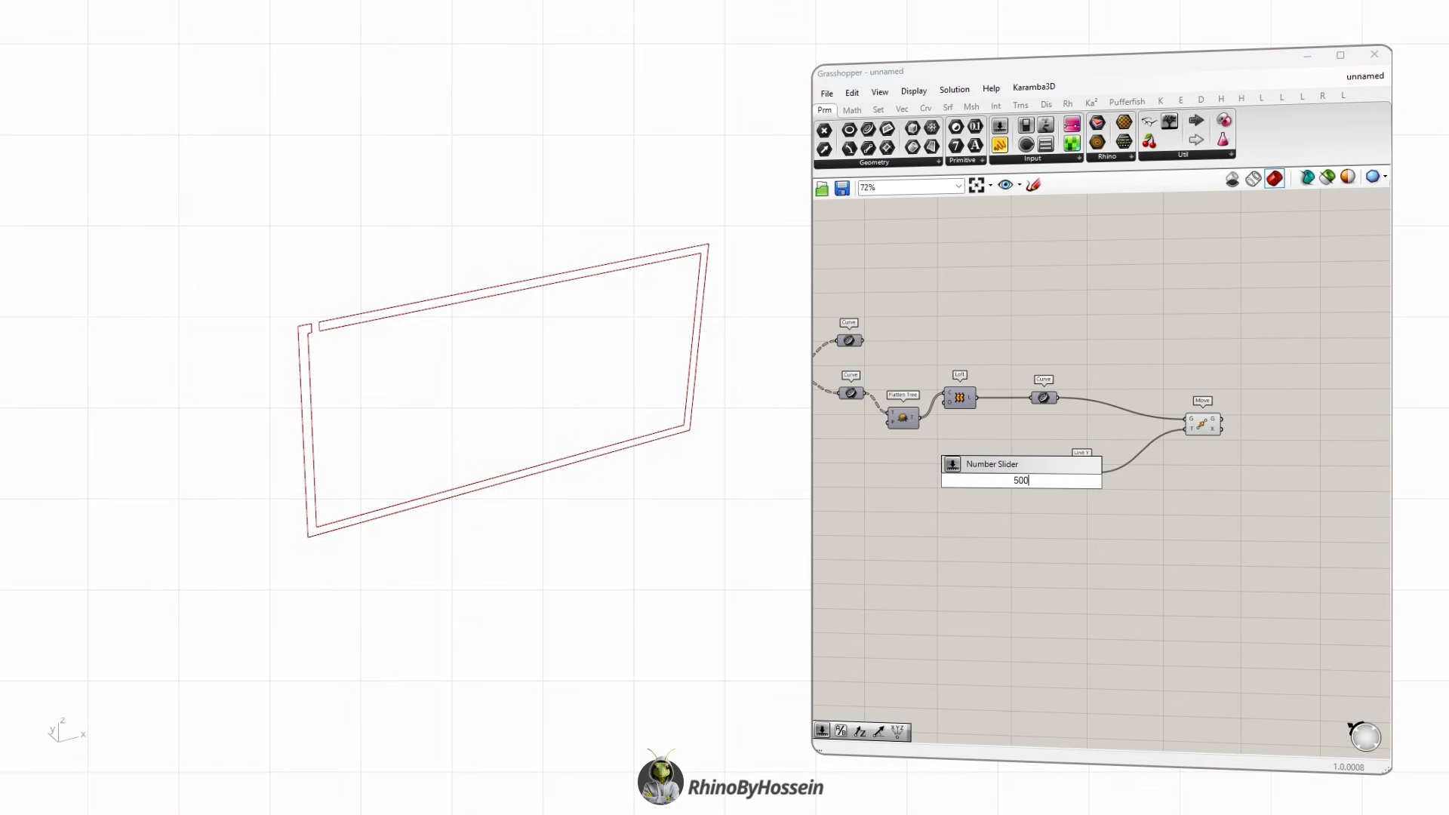
{"action": "key", "text": "Return"}
{"action": "left_click_drag", "start_coordinate": [1063, 480], "coordinate": [1066, 472]}
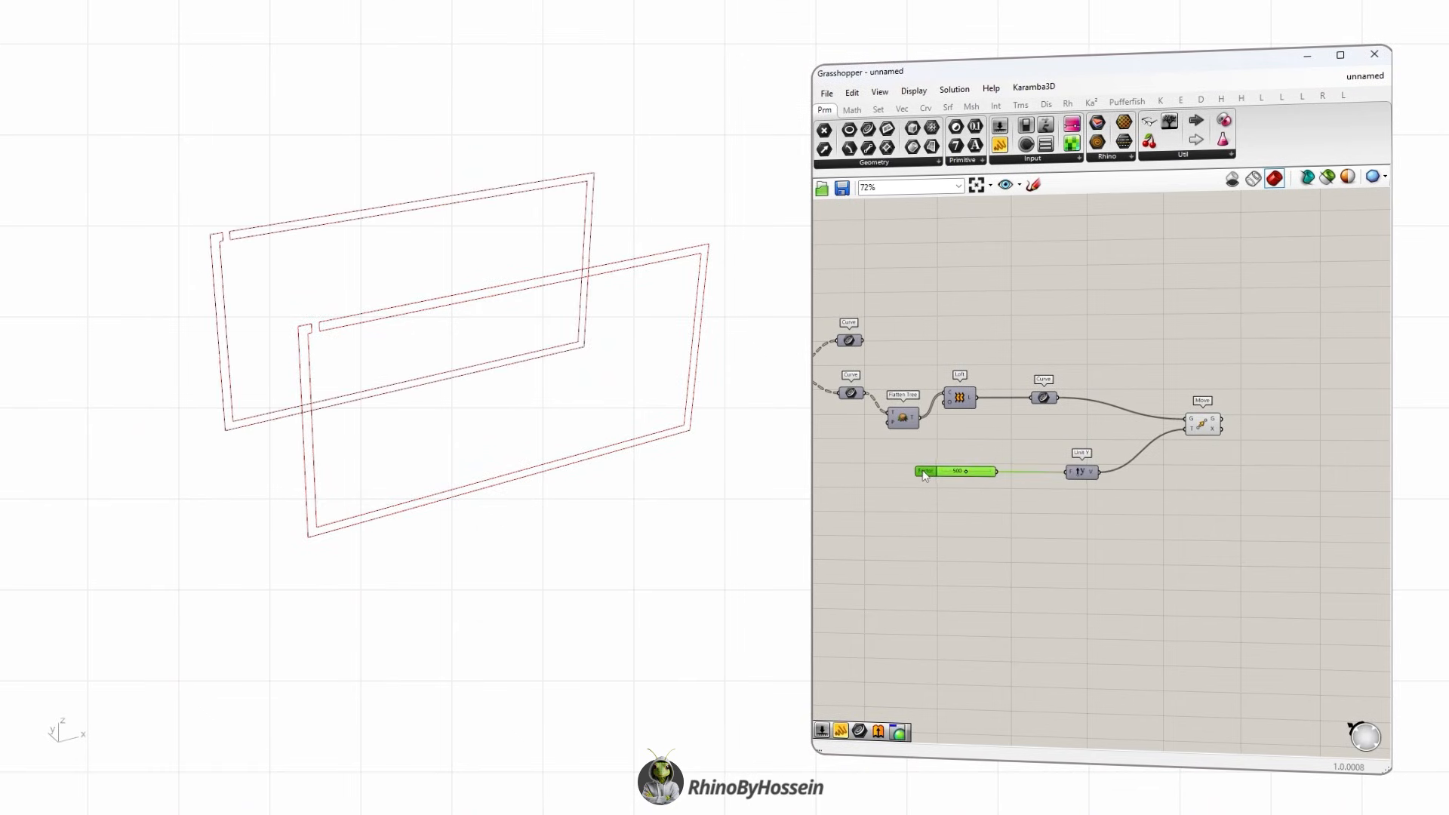
Set the Unit Y slider to 780 to offset the second section farther along Y.
{"action": "scroll", "coordinate": [419, 378], "scroll_direction": "down", "scroll_amount": 6}
{"action": "right_click_drag", "start_coordinate": [419, 378], "coordinate": [528, 384]}
{"action": "scroll", "coordinate": [964, 477], "scroll_direction": "up", "scroll_amount": 2}
{"action": "left_click_drag", "start_coordinate": [966, 471], "coordinate": [985, 471]}
{"action": "right_click_drag", "start_coordinate": [419, 434], "coordinate": [532, 463], "text": "shift"}
{"action": "scroll", "coordinate": [1174, 462], "scroll_direction": "down", "scroll_amount": 3}
{"action": "left_click", "coordinate": [1168, 420]}
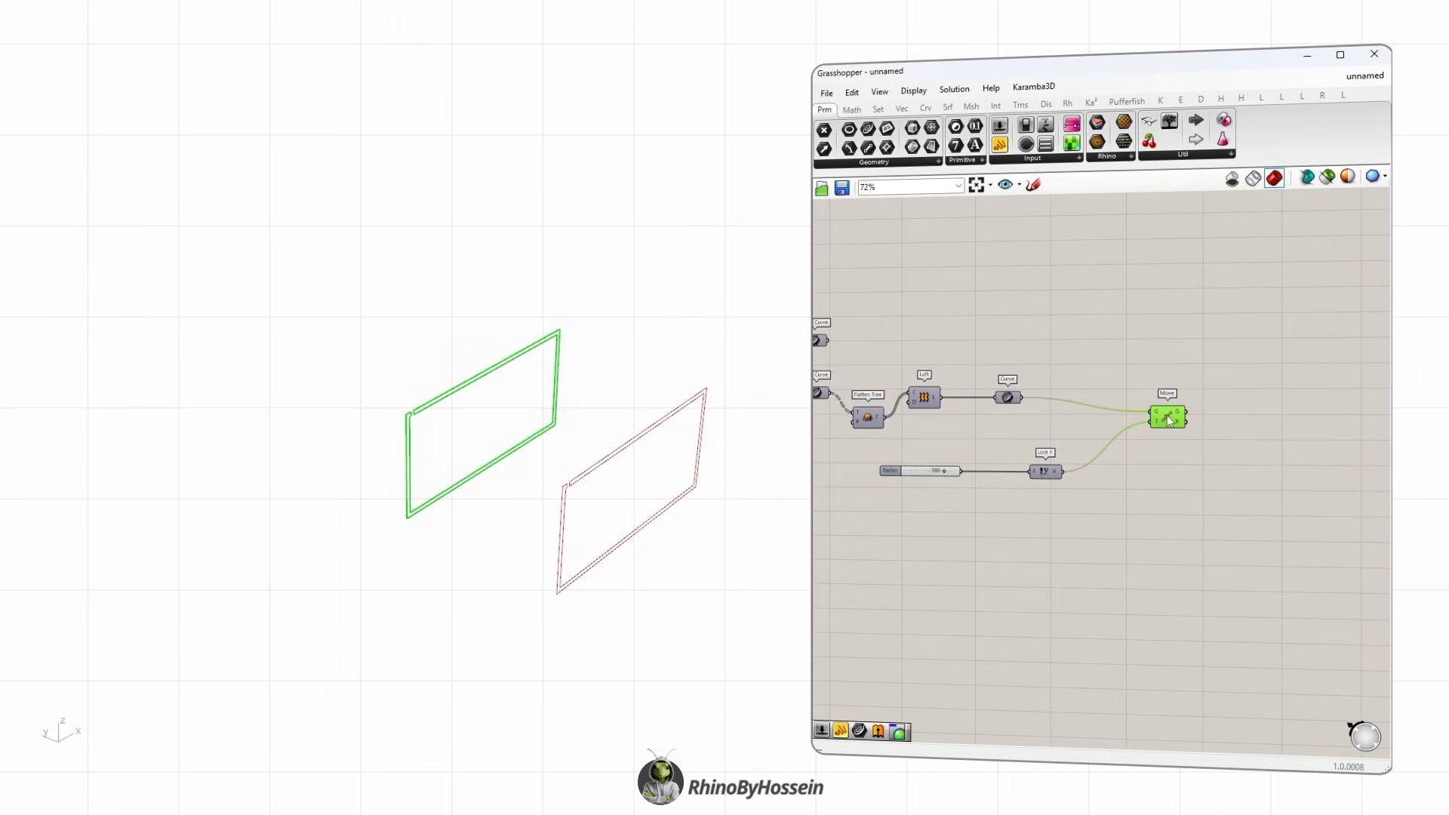
Copy the whole second-section definition and place the duplicate below the original on the canvas.
{"action": "scroll", "coordinate": [1177, 400], "scroll_direction": "down", "scroll_amount": 5}
{"action": "left_click_drag", "start_coordinate": [1241, 330], "coordinate": [931, 457]}
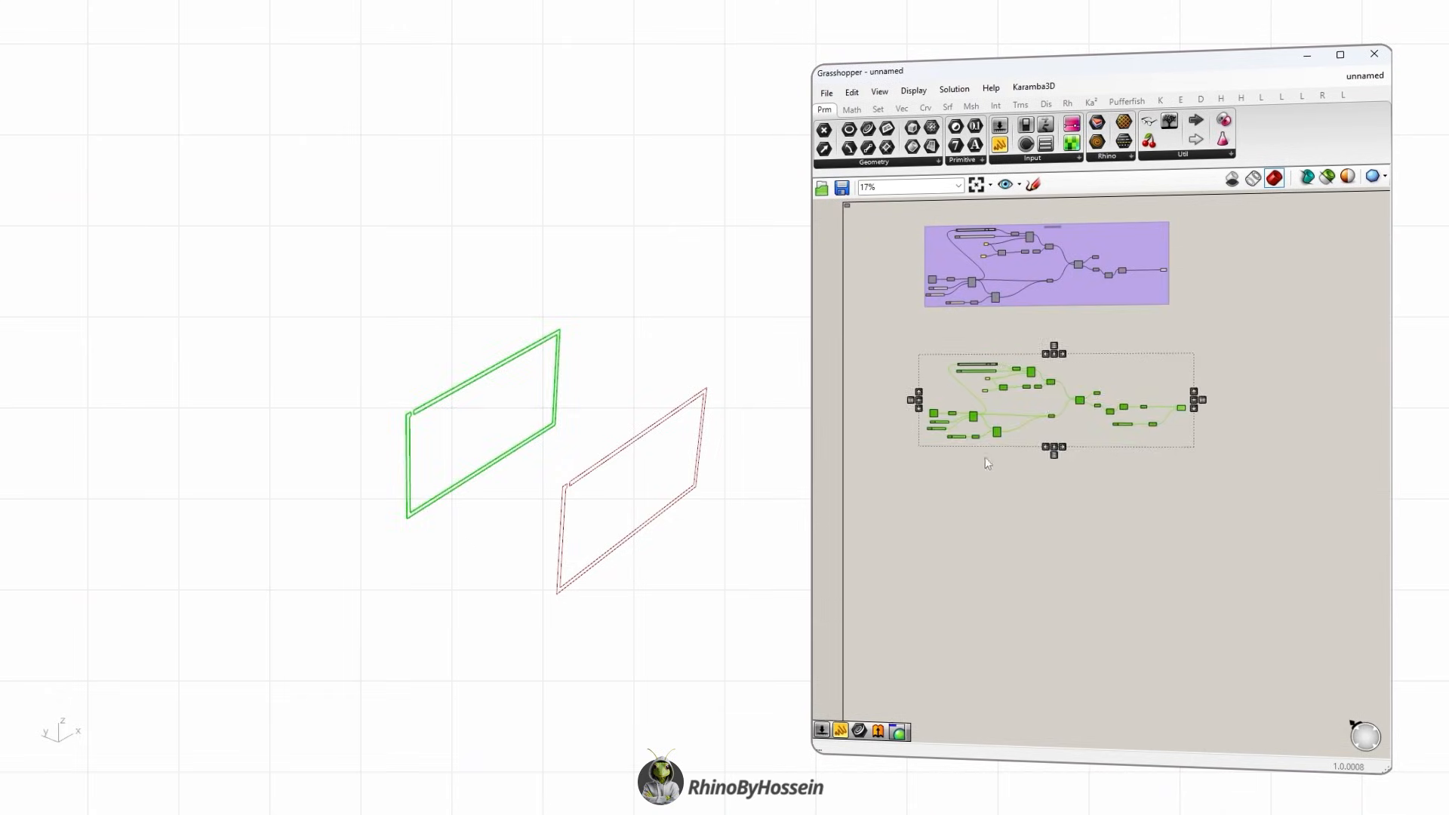
{"action": "key", "text": "ctrl+c"}
{"action": "key", "text": "ctrl+v"}
{"action": "left_click_drag", "start_coordinate": [1068, 348], "coordinate": [1069, 474]}
{"action": "left_click", "coordinate": [1203, 406]}
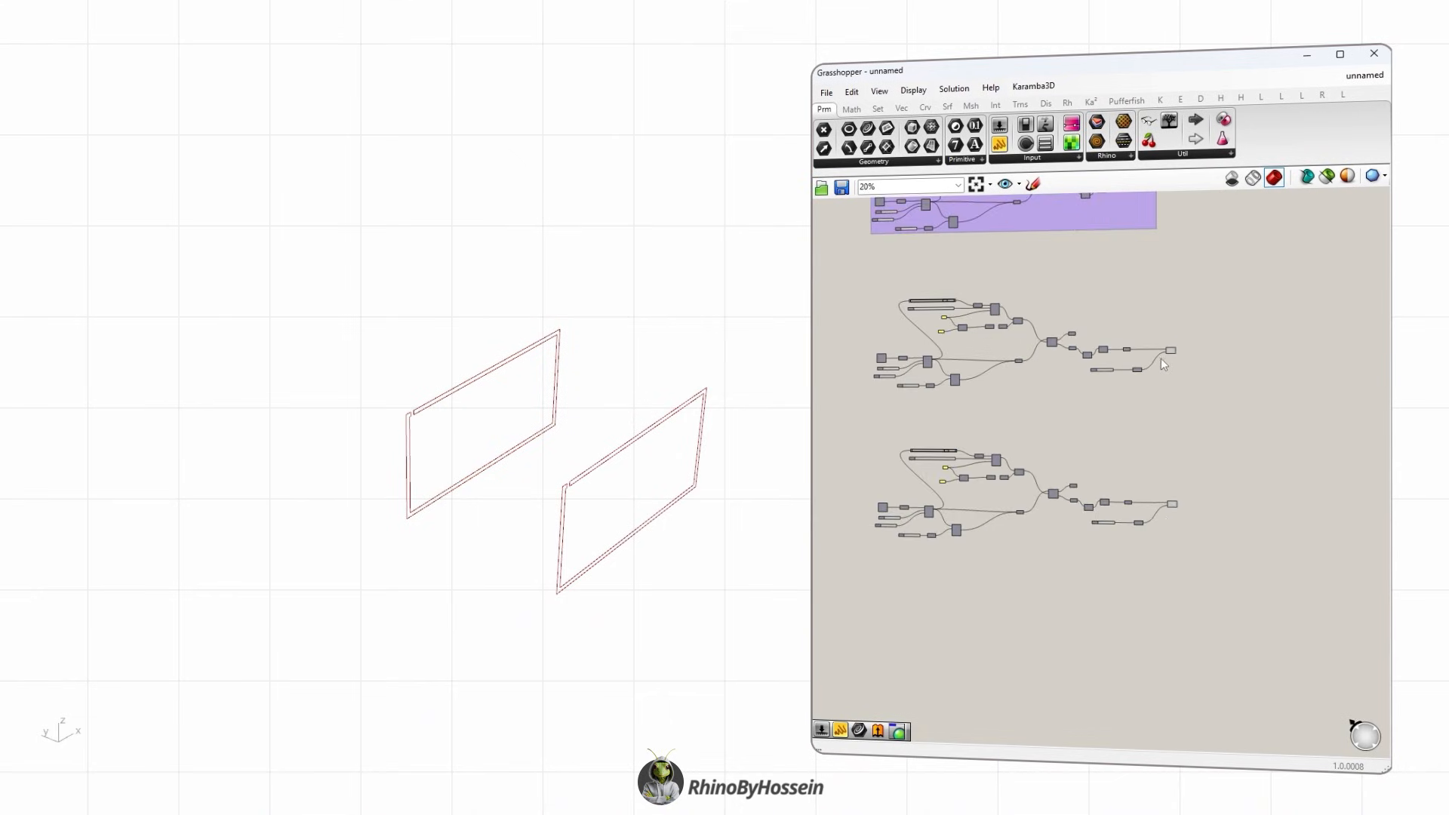
Add a Rotate component after the duplicated Move and connect the moved geometry to its geometry input.
{"action": "scroll", "coordinate": [1175, 505], "scroll_direction": "up", "scroll_amount": 6}
{"action": "left_click", "coordinate": [1175, 501]}
{"action": "double_click", "coordinate": [1245, 468]}
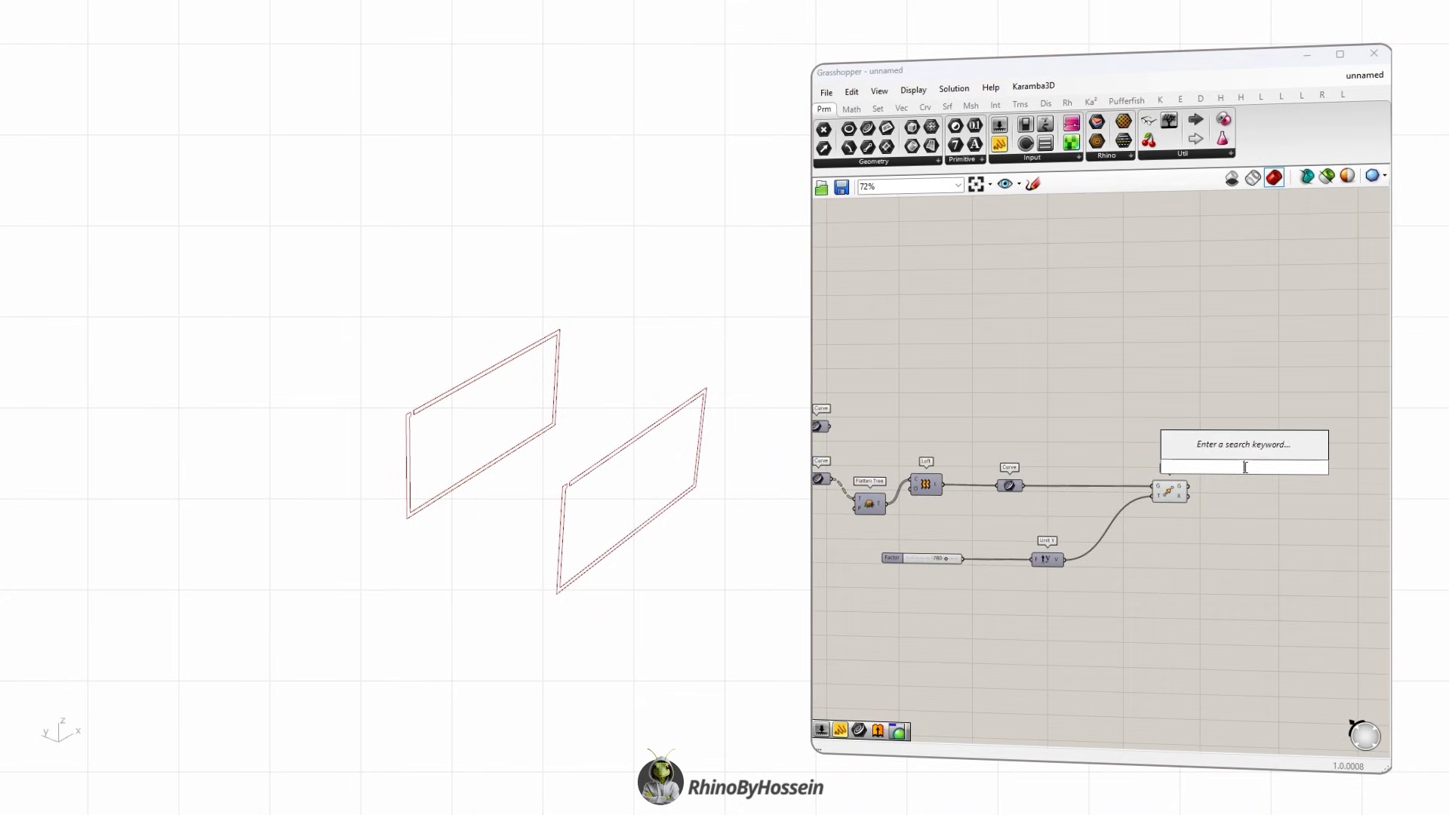
{"action": "type", "text": "rot"}
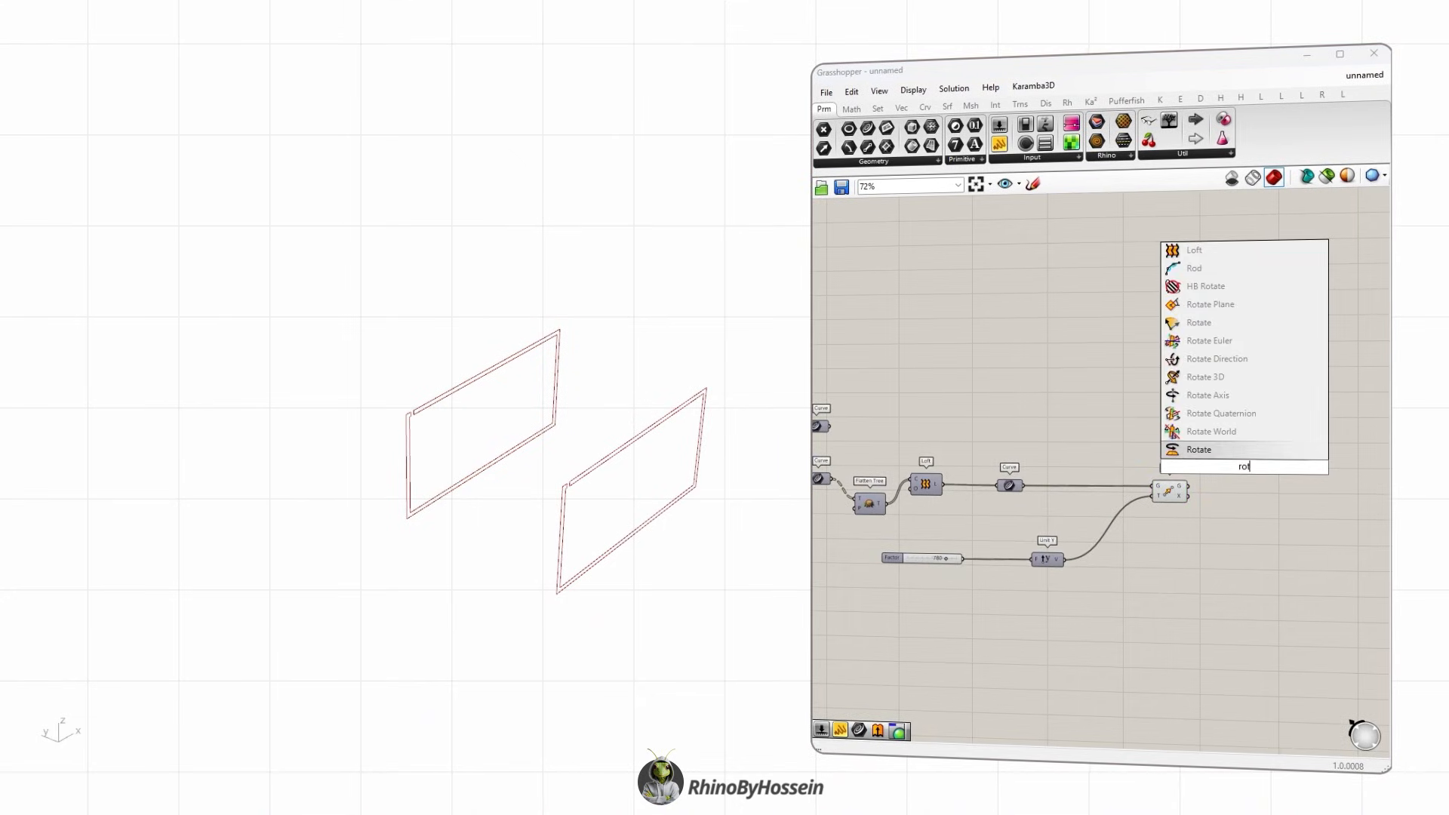
{"action": "key", "text": "Return"}
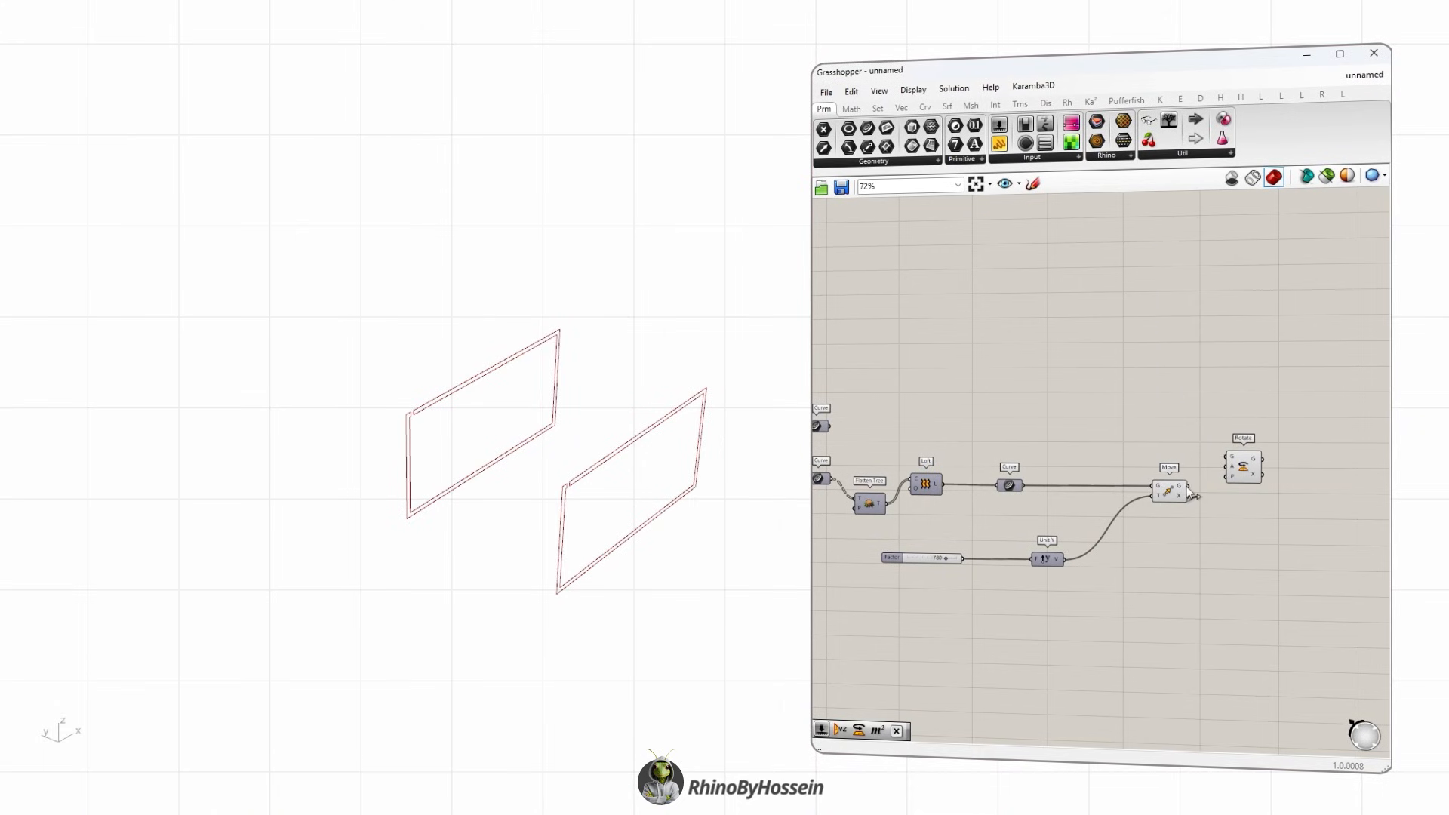
{"action": "left_click_drag", "start_coordinate": [1232, 463], "coordinate": [1295, 526]}
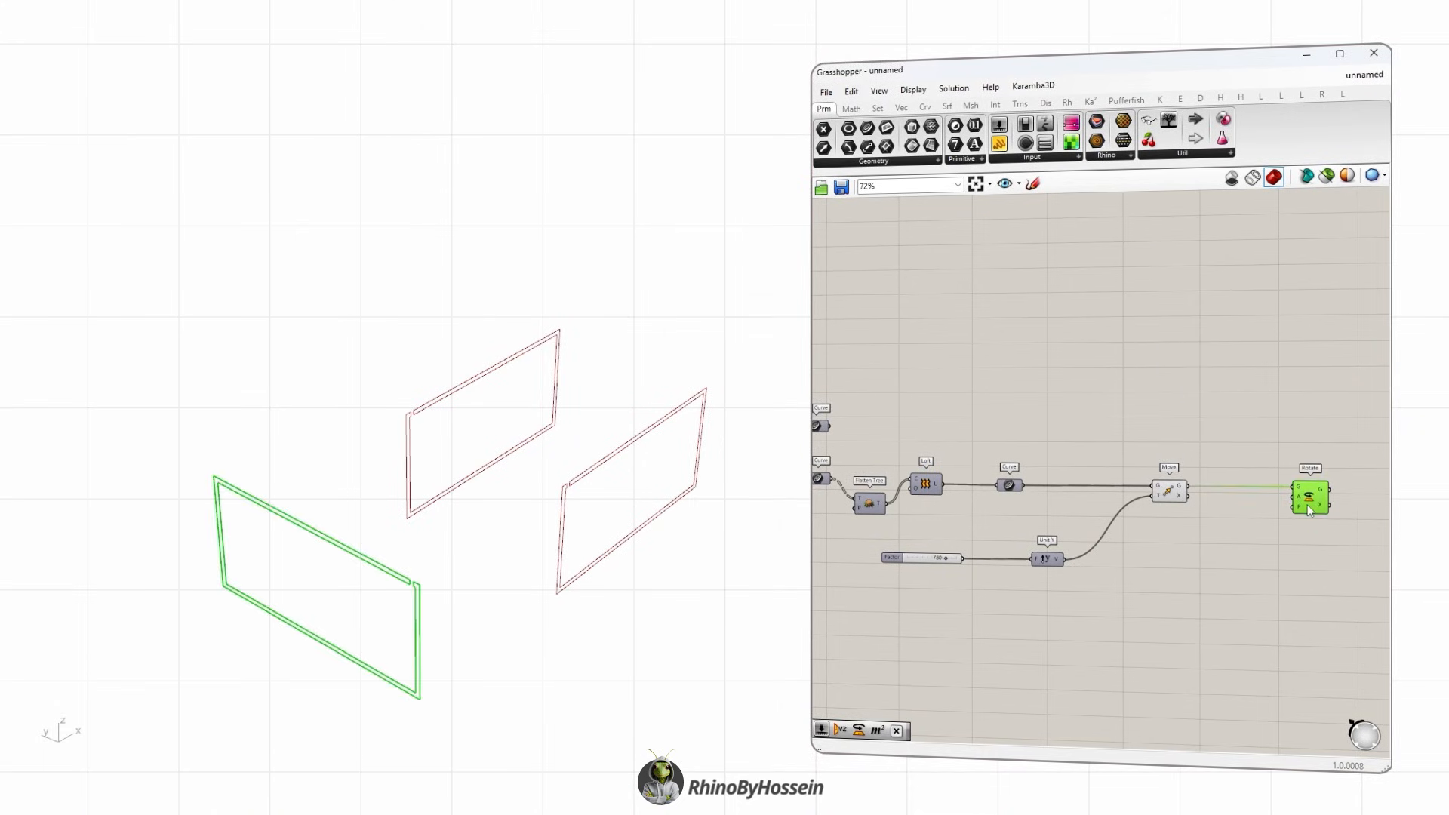
{"action": "left_click", "coordinate": [1217, 558]}
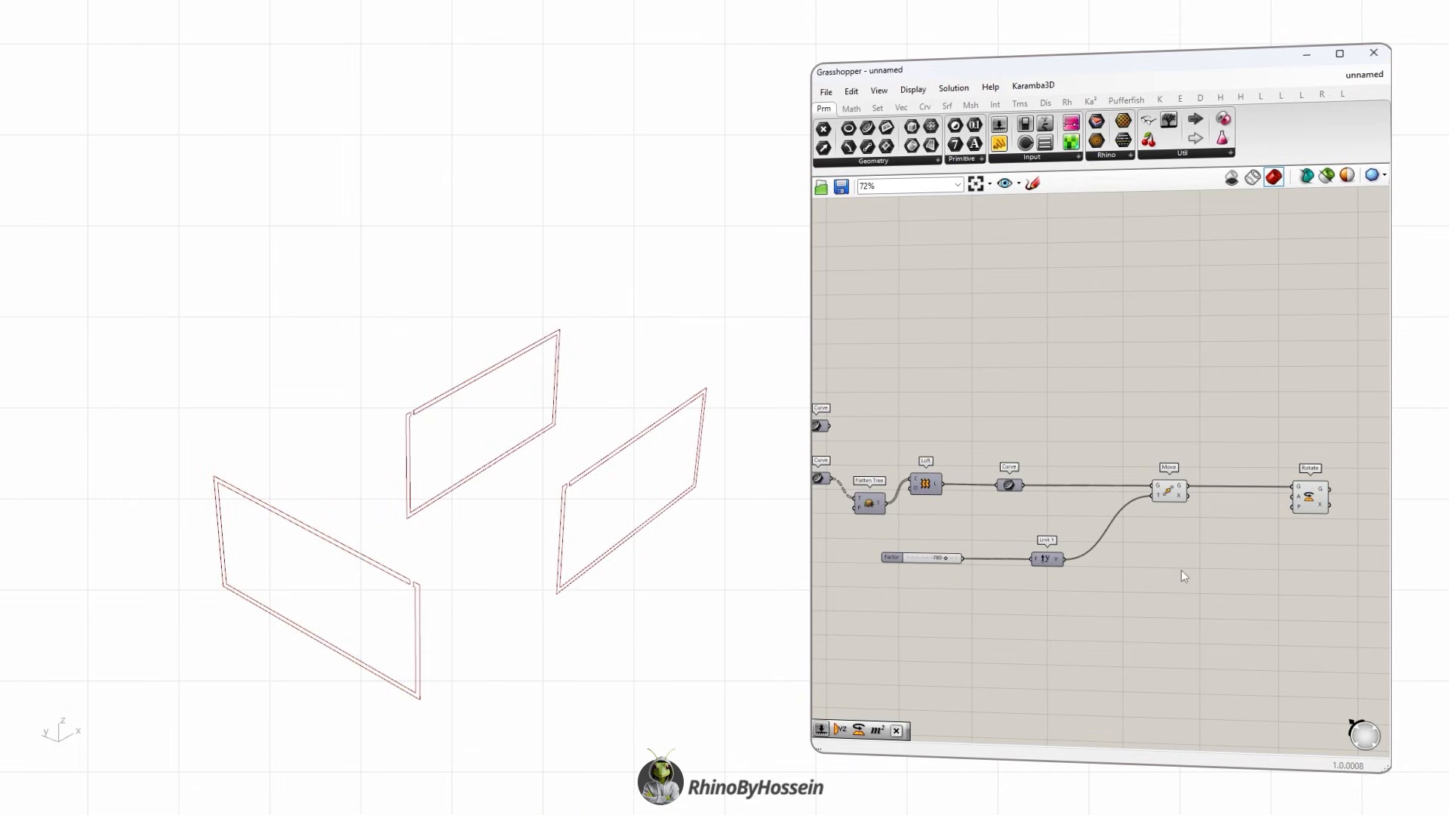
Add an Area component below the duplicated Move and connect the duplicated outer Rectangle to its geometry input.
{"action": "scroll", "coordinate": [1187, 477], "scroll_direction": "down", "scroll_amount": 2}
{"action": "double_click", "coordinate": [1187, 477]}
{"action": "type", "text": "area"}
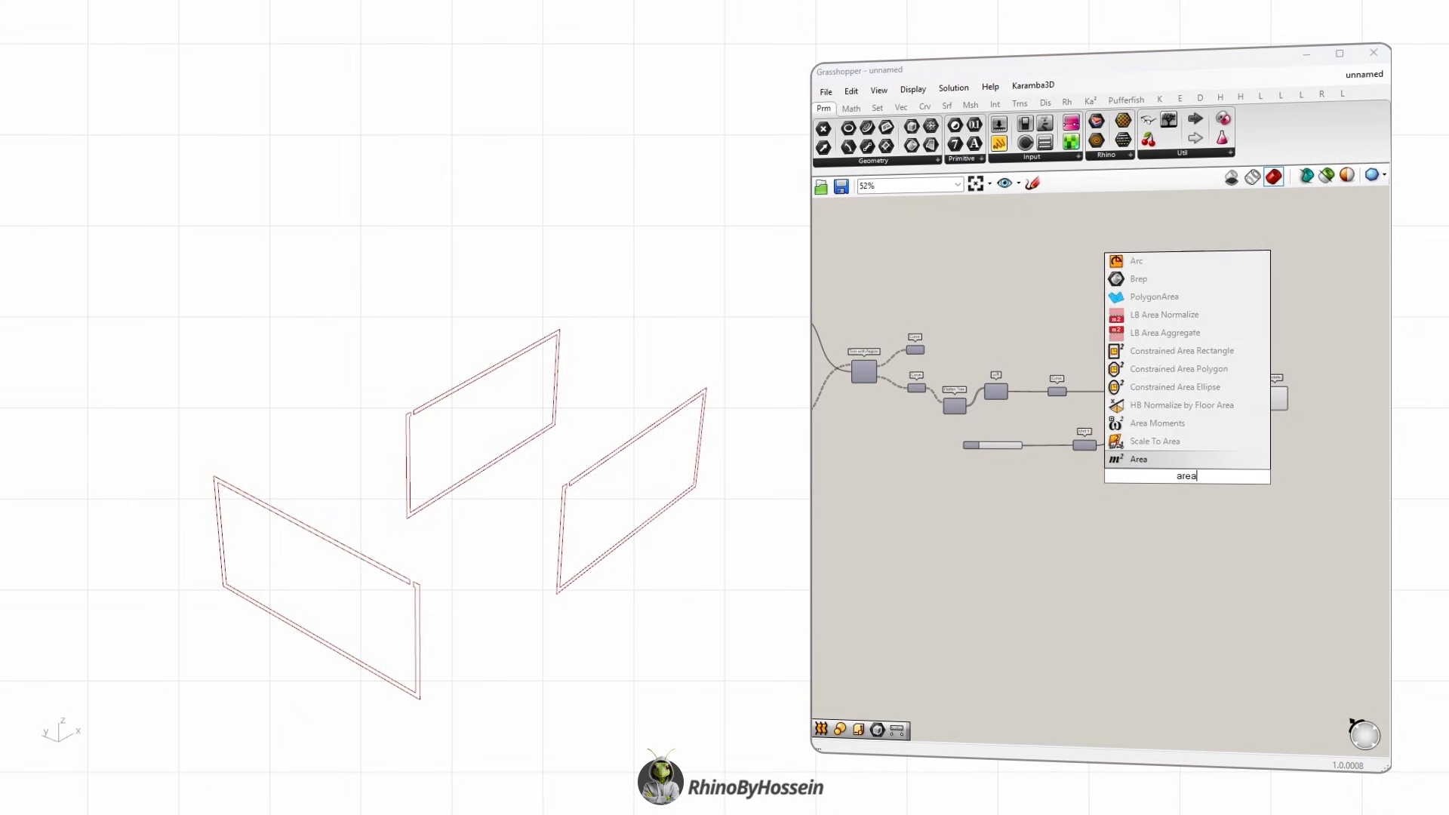
{"action": "key", "text": "Return"}
{"action": "right_click_drag", "start_coordinate": [1098, 504], "coordinate": [1151, 537]}
{"action": "scroll", "coordinate": [1150, 537], "scroll_direction": "down", "scroll_amount": 6}
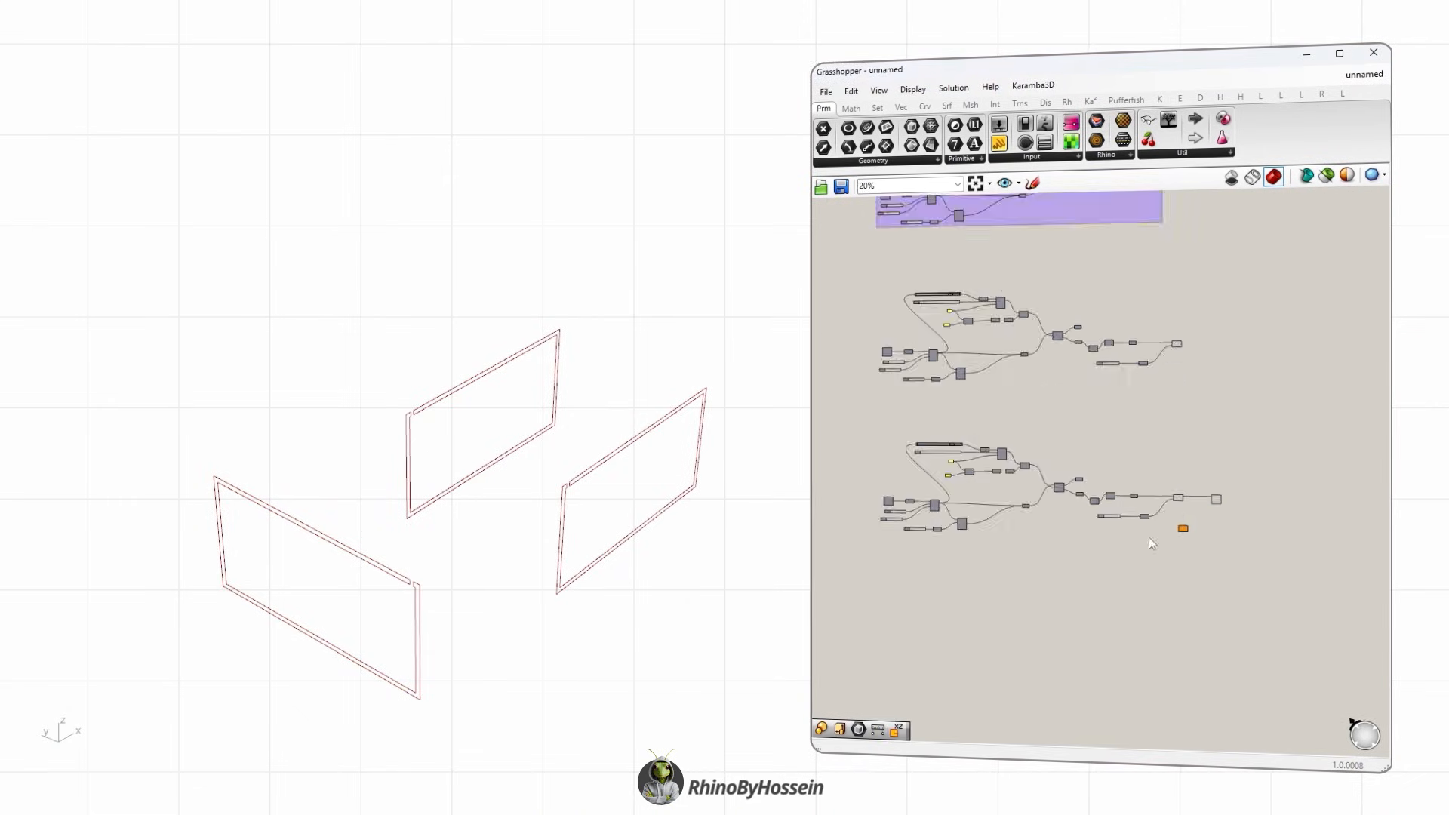
{"action": "scroll", "coordinate": [1126, 541], "scroll_direction": "up", "scroll_amount": 5}
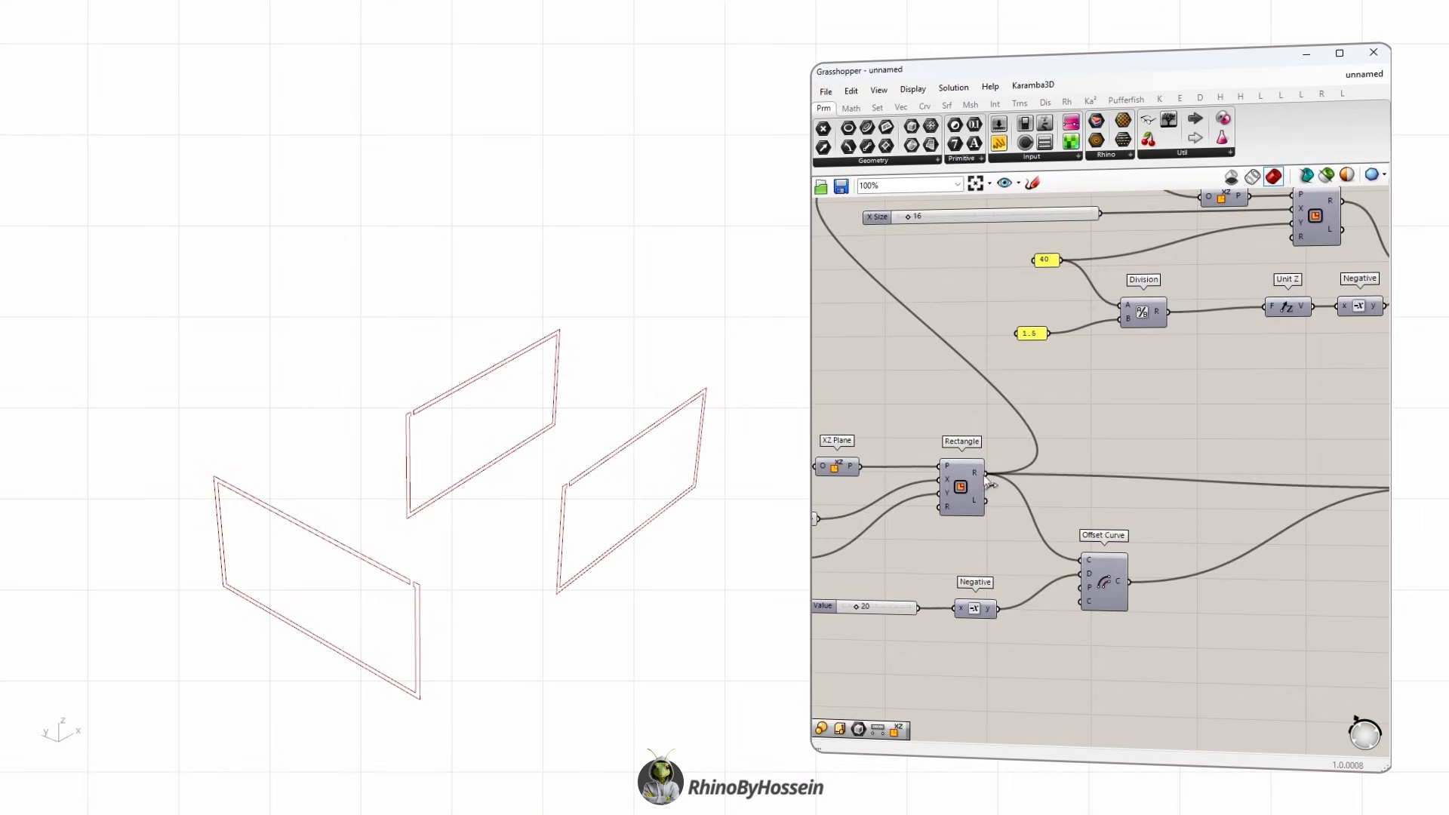
{"action": "scroll", "coordinate": [1020, 517], "scroll_direction": "down", "scroll_amount": 4}
{"action": "left_click_drag", "start_coordinate": [1020, 518], "coordinate": [1339, 539]}
Add an XZ Plane at the Area centroid and connect it to the Rotate component's plane input.
{"action": "scroll", "coordinate": [1332, 547], "scroll_direction": "up", "scroll_amount": 3}
{"action": "right_click_drag", "start_coordinate": [1327, 580], "coordinate": [1112, 565]}
{"action": "double_click", "coordinate": [1196, 577]}
{"action": "type", "text": "xz"}
{"action": "key", "text": "Return"}
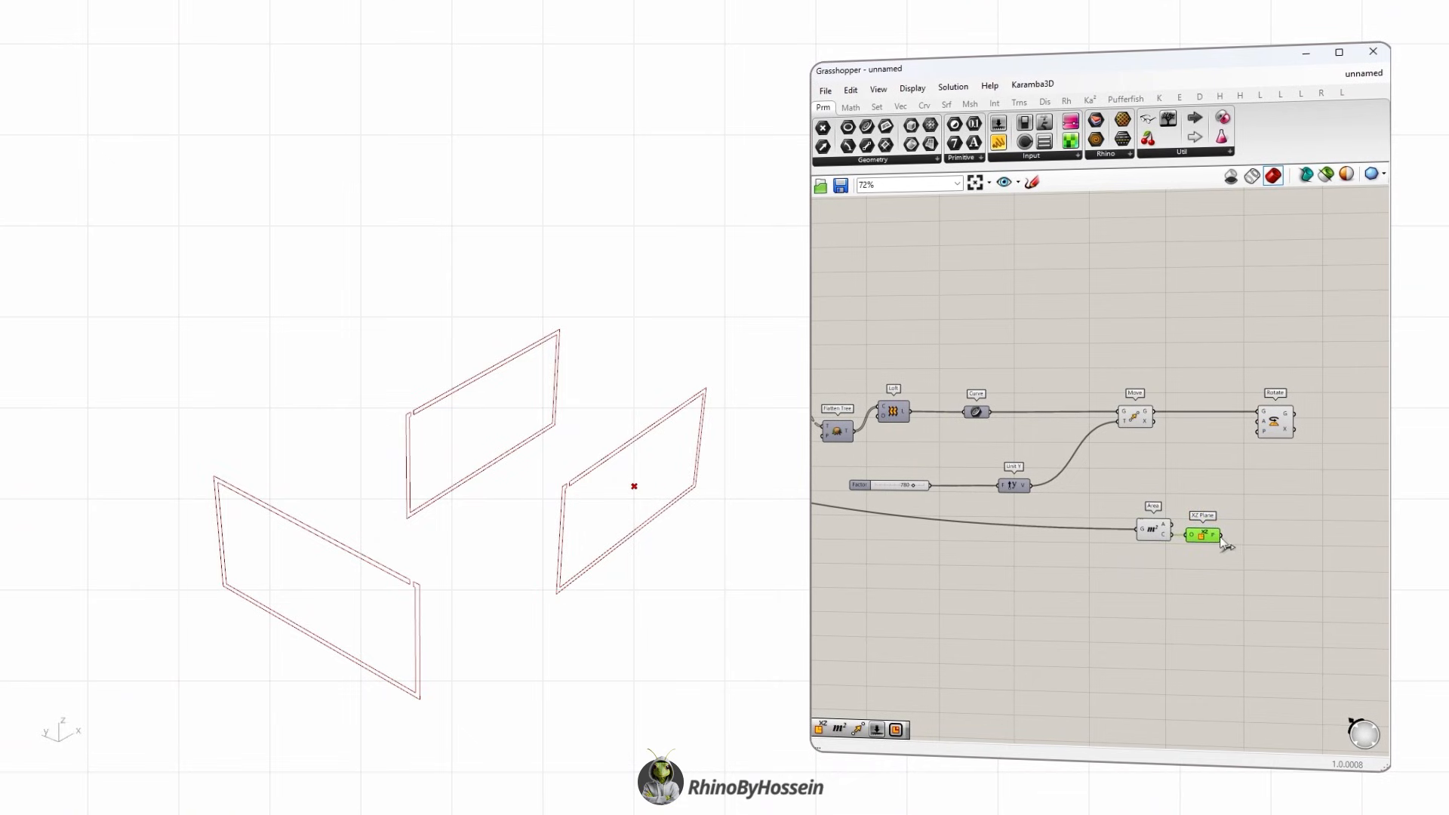
{"action": "left_click_drag", "start_coordinate": [1261, 442], "coordinate": [1262, 441]}
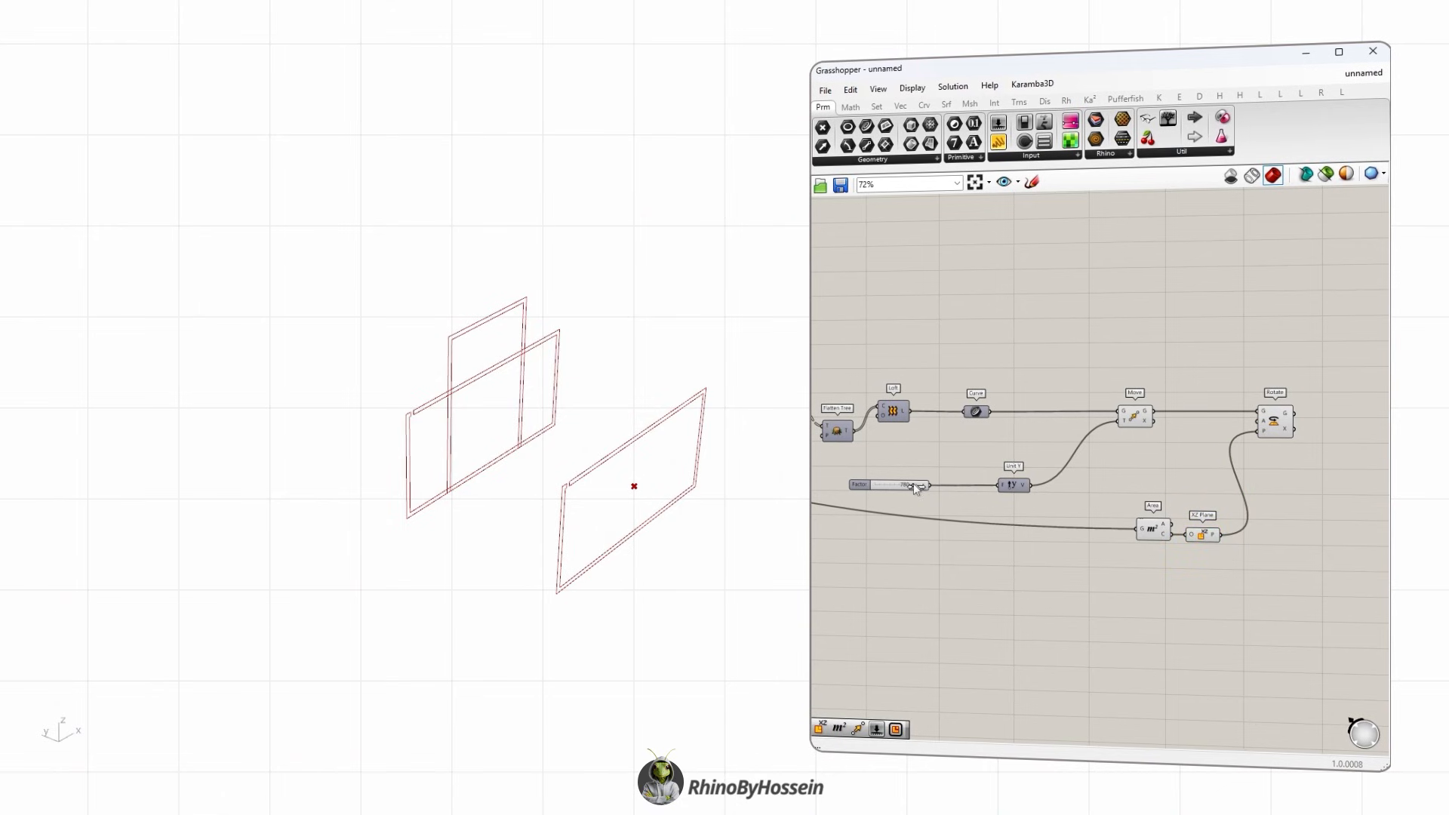
Raise the maximum of the duplicated definition's Unit Y slider and increase its value to move the third section farther along Y.
{"action": "right_click_drag", "start_coordinate": [911, 484], "coordinate": [1010, 474]}
{"action": "double_click", "coordinate": [974, 473]}
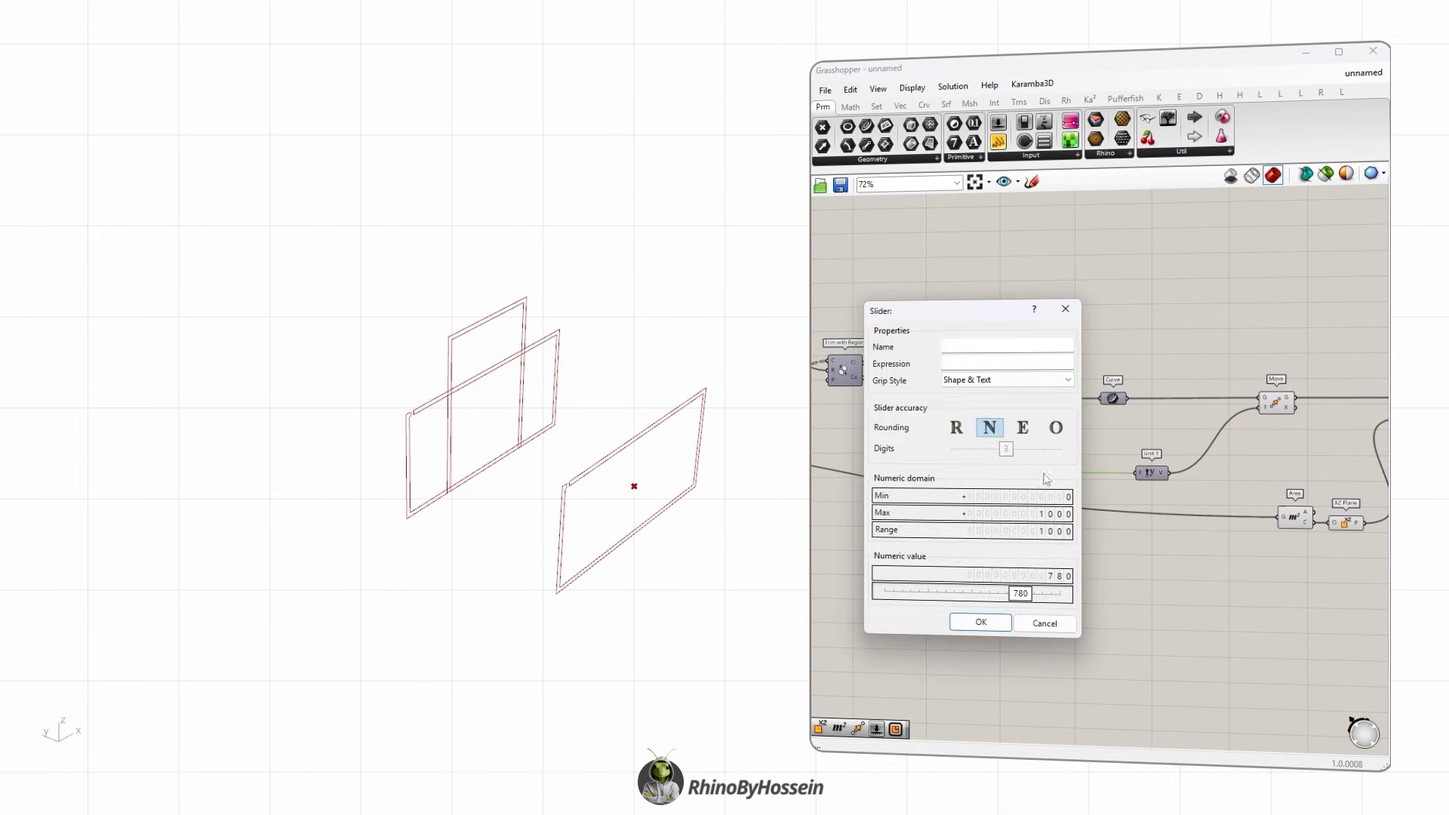
{"action": "left_click_drag", "start_coordinate": [1042, 514], "coordinate": [1043, 503]}
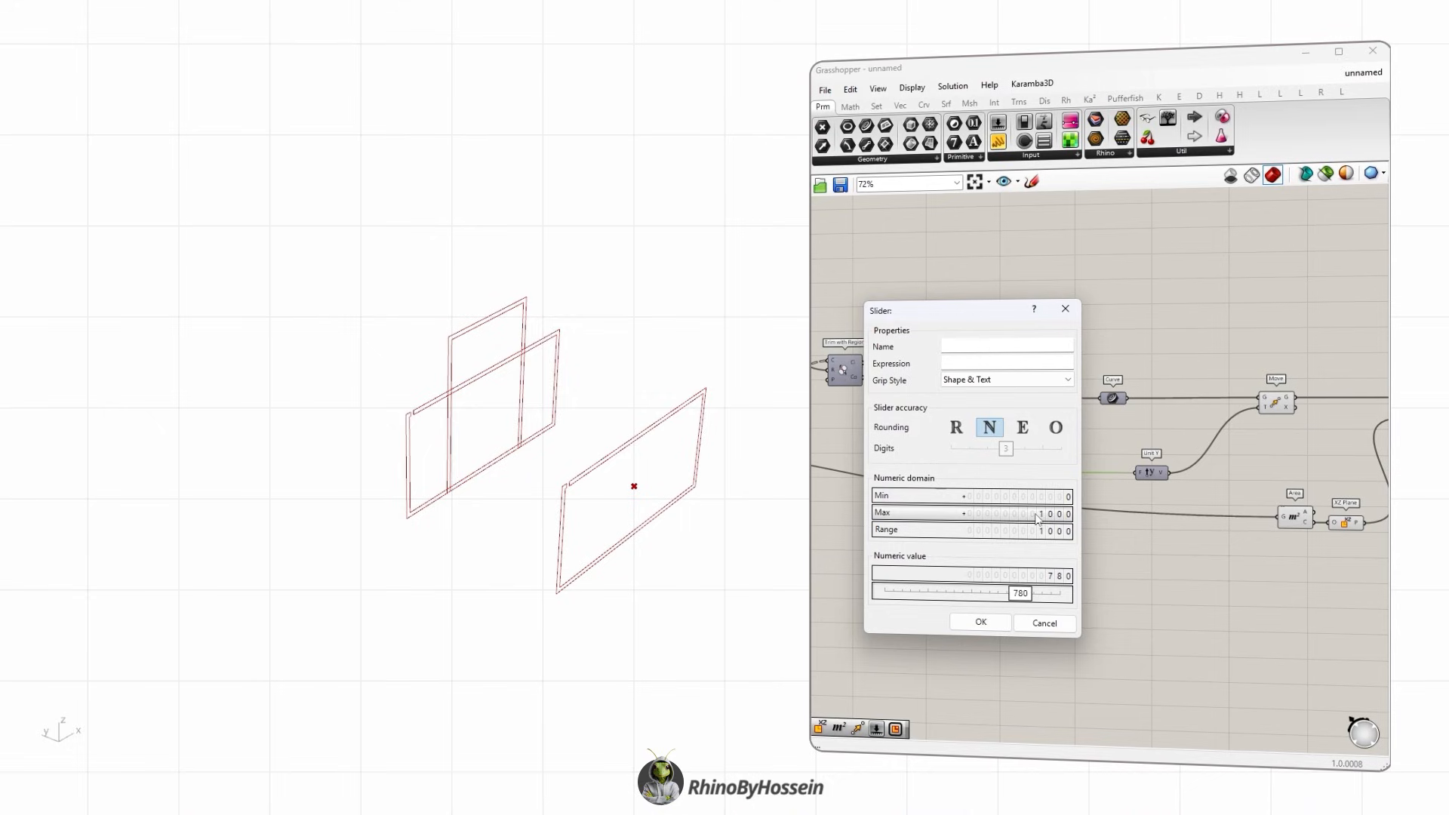
{"action": "left_click", "coordinate": [981, 623]}
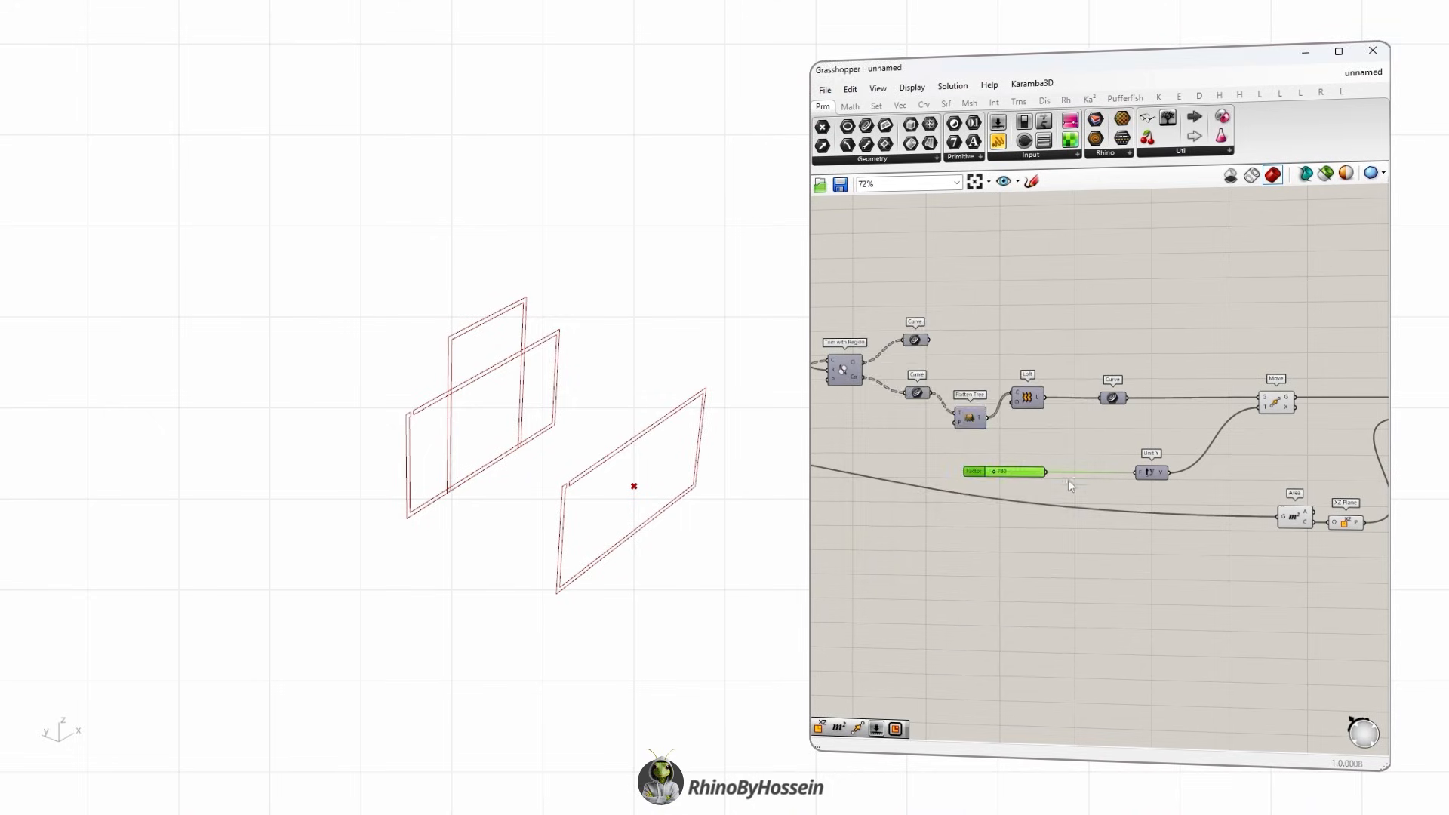
{"action": "scroll", "coordinate": [981, 469], "scroll_direction": "up", "scroll_amount": 5}
{"action": "left_click_drag", "start_coordinate": [972, 468], "coordinate": [989, 469]}
Turn off the preview of the Area, XZ Plane and Move components in the third section's definition.
{"action": "scroll", "coordinate": [1009, 491], "scroll_direction": "down", "scroll_amount": 4}
{"action": "right_click_drag", "start_coordinate": [1203, 498], "coordinate": [943, 515]}
{"action": "left_click", "coordinate": [1088, 557]}
{"action": "left_click_drag", "start_coordinate": [1168, 598], "coordinate": [1066, 556]}
{"action": "middle_click", "coordinate": [1065, 557]}
{"action": "left_click", "coordinate": [1105, 507]}
{"action": "right_click", "coordinate": [1064, 422]}
{"action": "left_click", "coordinate": [1082, 452]}
Set the Rotate component's angle input to degrees.
{"action": "right_click_drag", "start_coordinate": [405, 390], "coordinate": [423, 466]}
{"action": "middle_click", "coordinate": [417, 373]}
{"action": "left_click", "coordinate": [419, 382]}
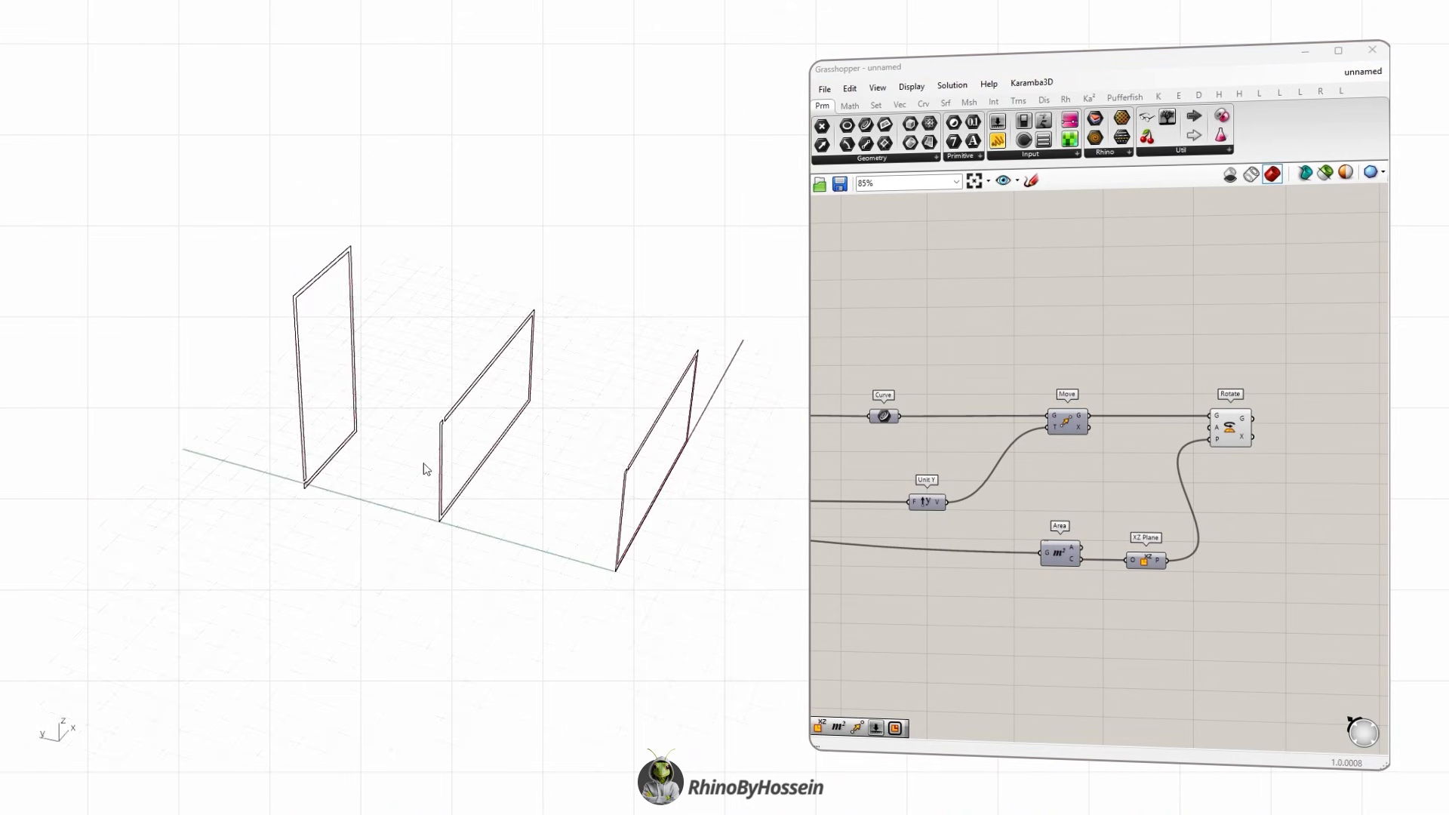
{"action": "middle_click", "coordinate": [421, 442]}
{"action": "right_click_drag", "start_coordinate": [717, 664], "coordinate": [947, 745]}
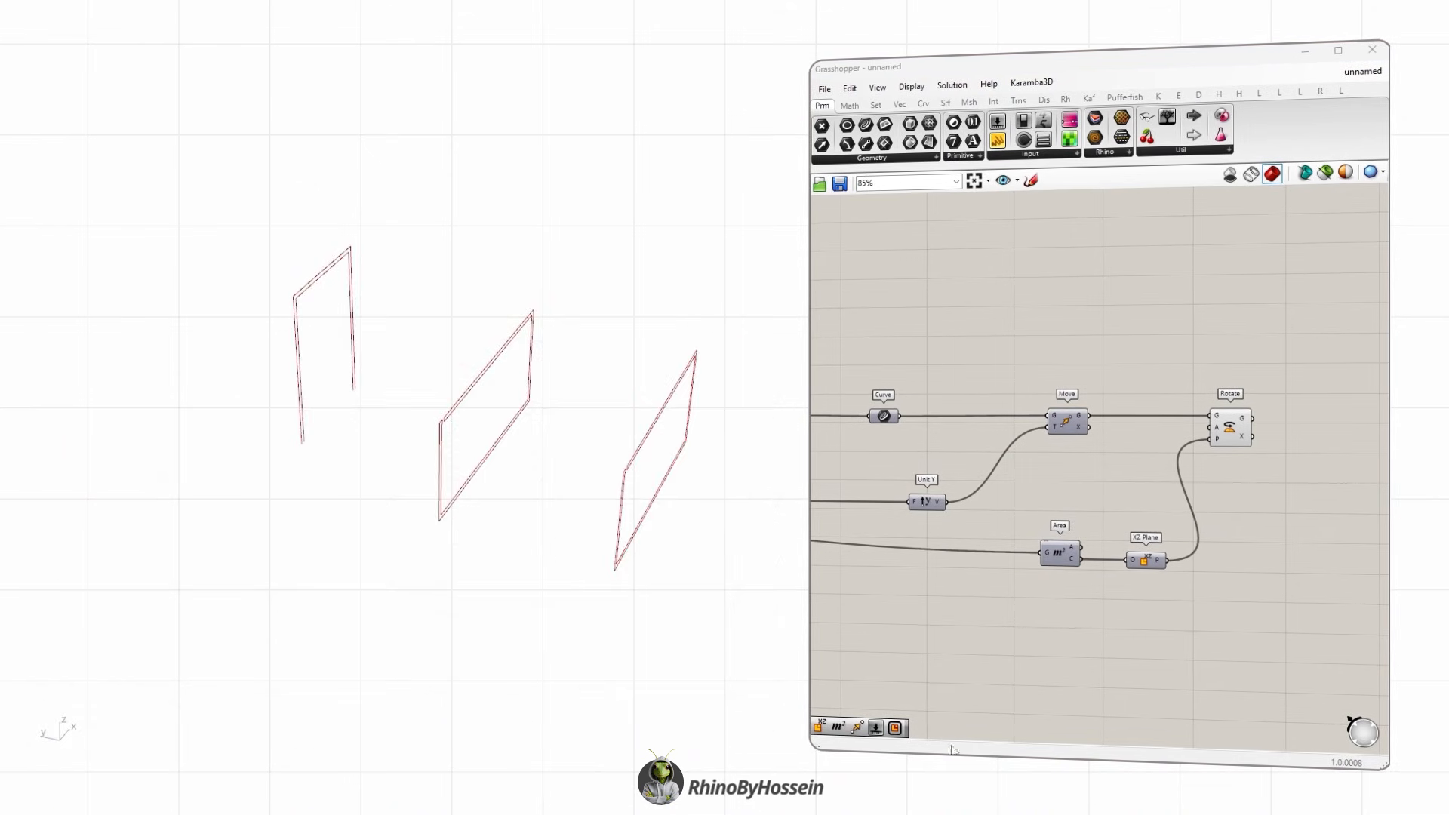
{"action": "right_click_drag", "start_coordinate": [507, 527], "coordinate": [420, 498]}
{"action": "scroll", "coordinate": [1217, 433], "scroll_direction": "up", "scroll_amount": 1}
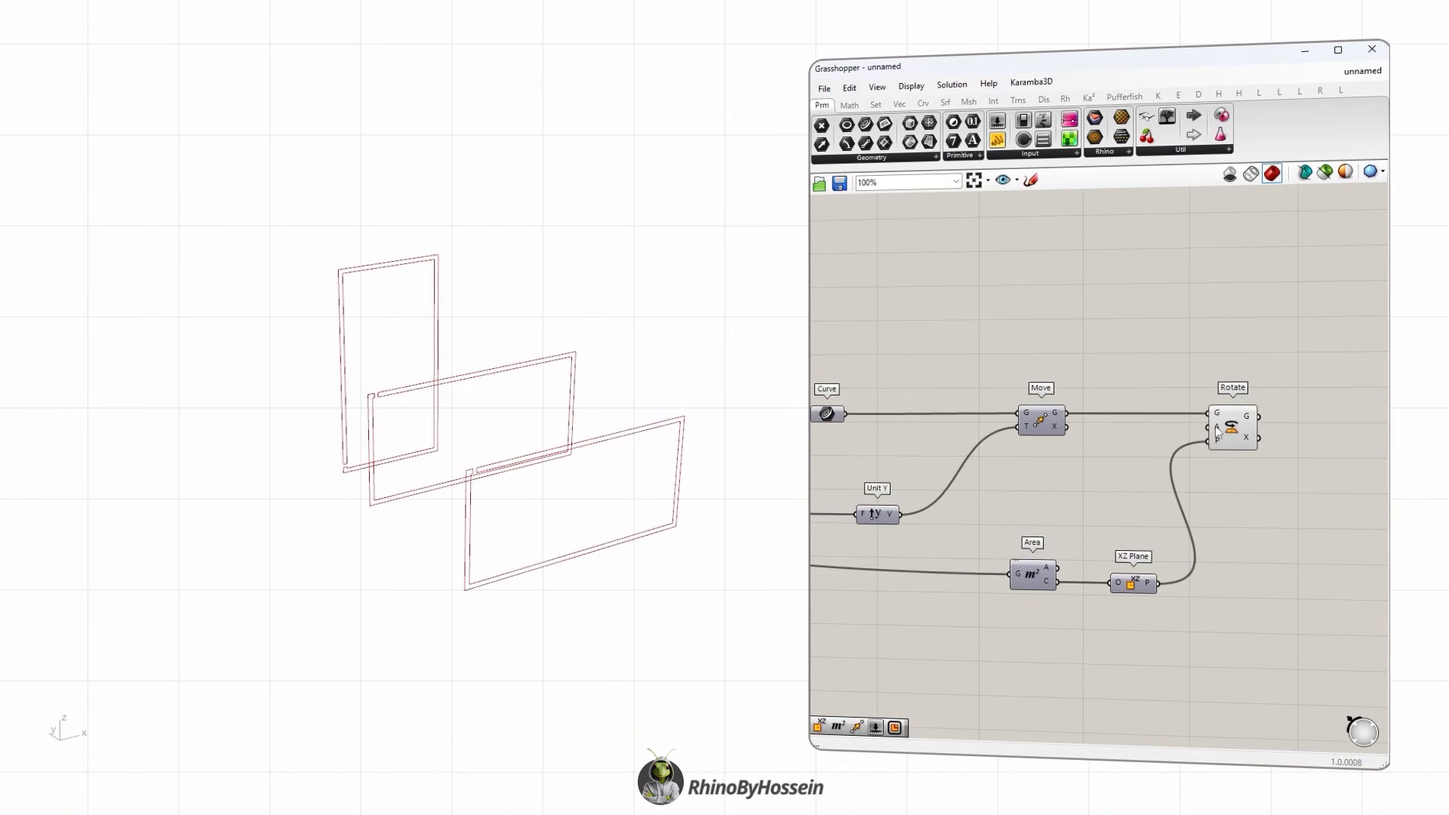
{"action": "right_click", "coordinate": [1216, 429]}
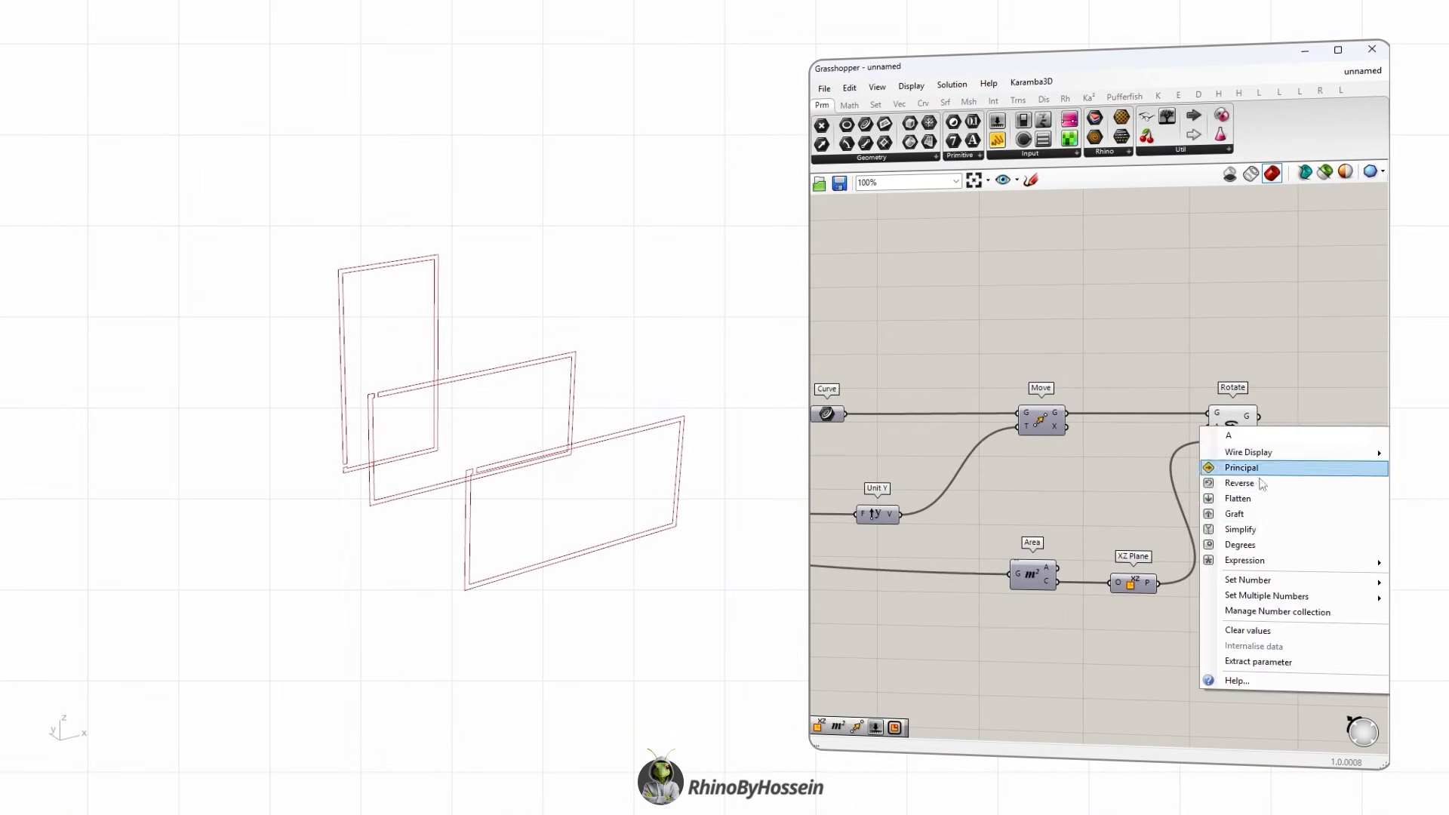
{"action": "left_click", "coordinate": [1238, 546]}
Add a number slider set to 90, pass it through a Negative component and connect it to Rotate's angle input.
{"action": "double_click", "coordinate": [1066, 344]}
{"action": "type", "text": "90"}
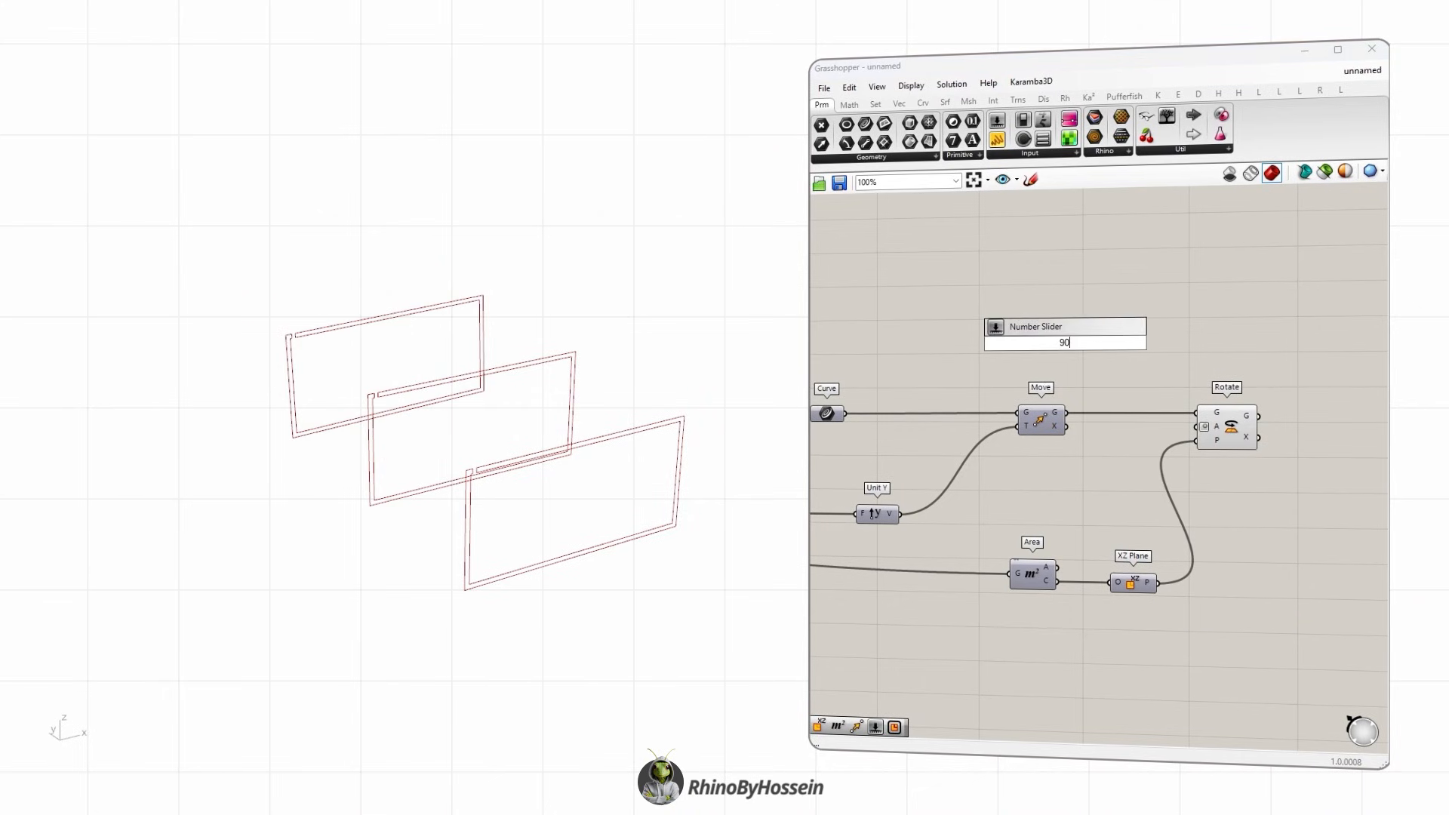
{"action": "key", "text": "Return"}
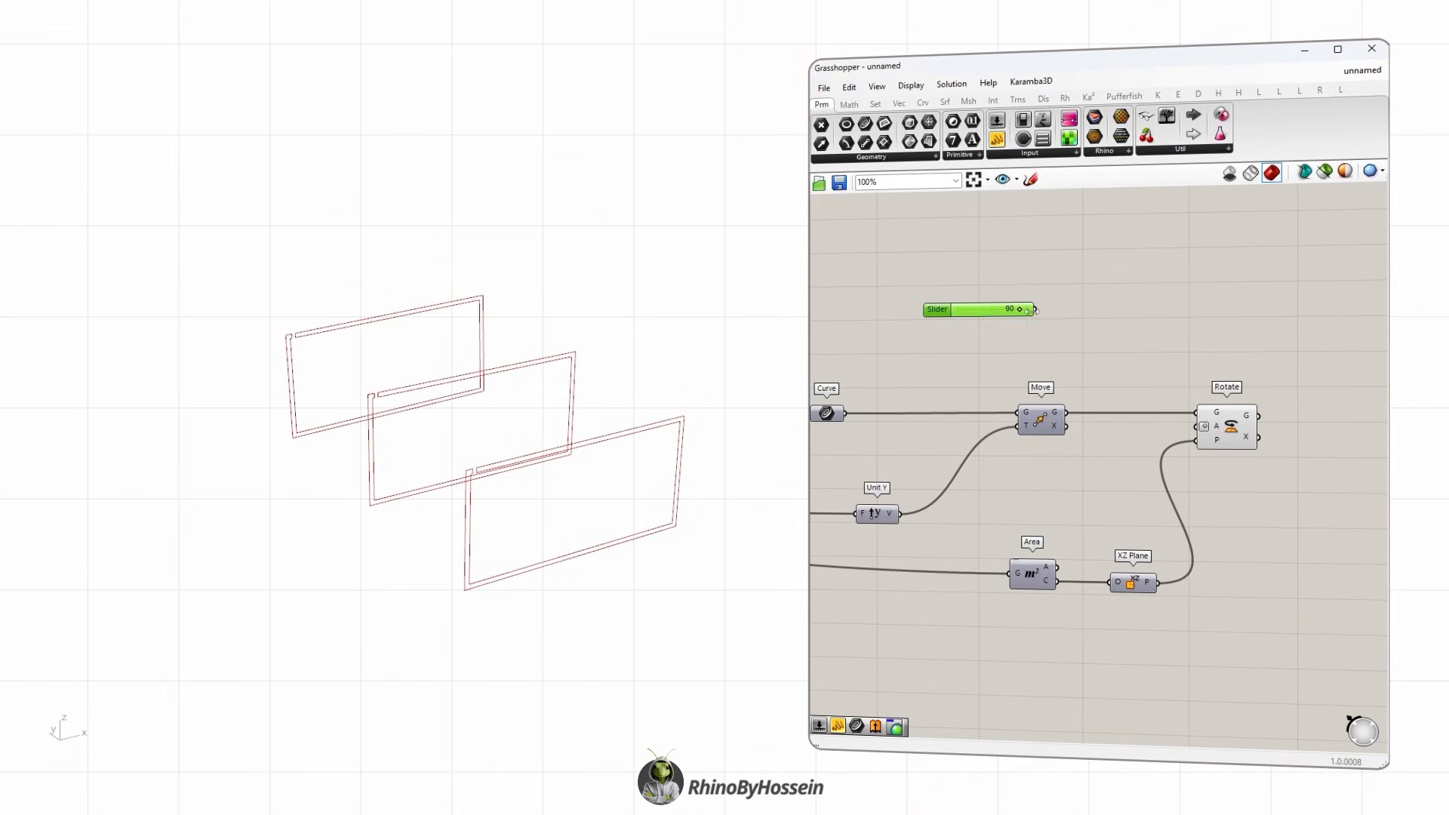
{"action": "double_click", "coordinate": [1116, 356]}
{"action": "type", "text": "neg"}
{"action": "key", "text": "Return"}
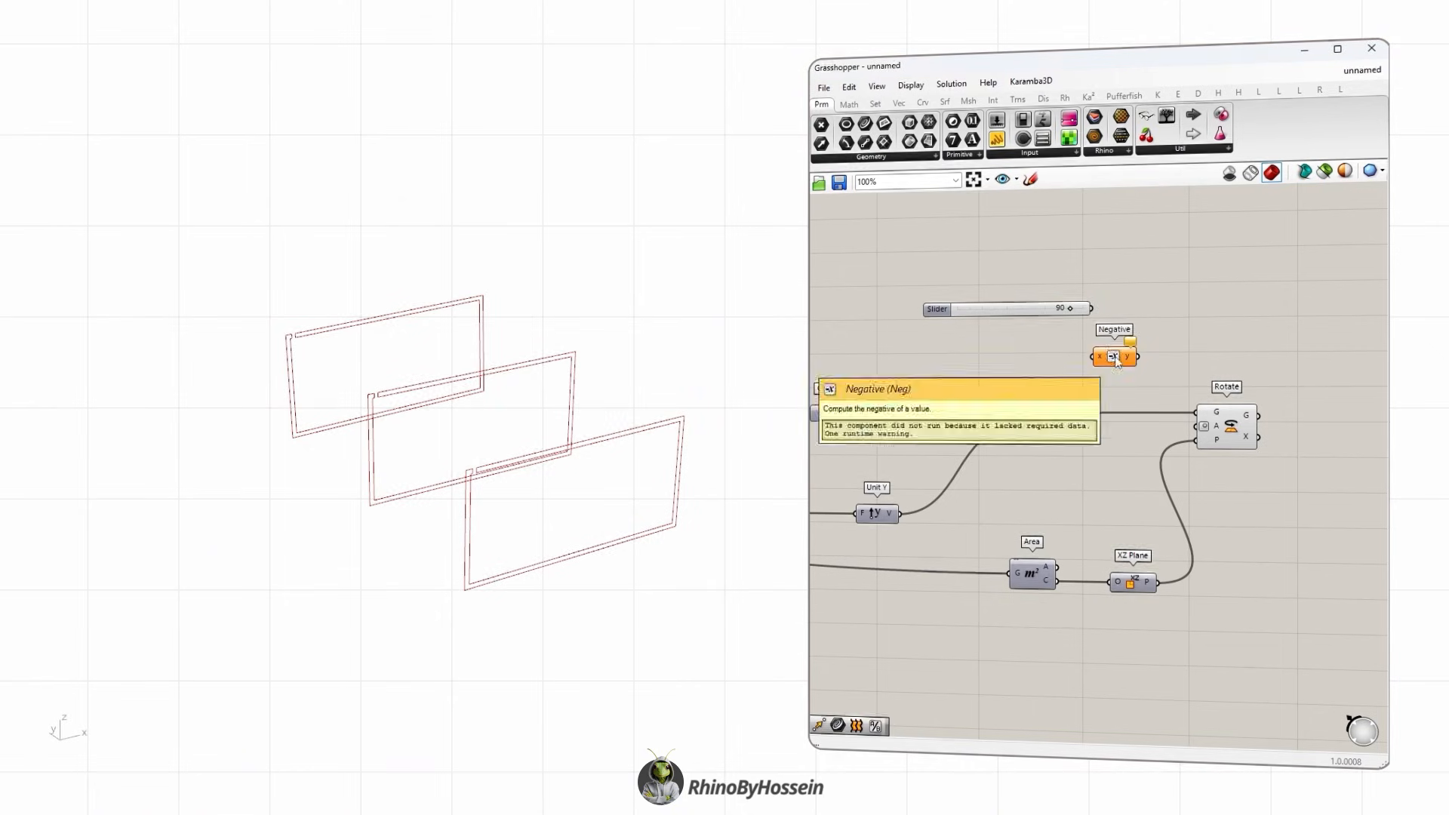
{"action": "left_click_drag", "start_coordinate": [1165, 415], "coordinate": [1171, 421]}
{"action": "left_click_drag", "start_coordinate": [1070, 309], "coordinate": [1072, 310]}
Add a Move component after Rotate and connect the rotated geometry to its geometry input.
{"action": "double_click", "coordinate": [1240, 455]}
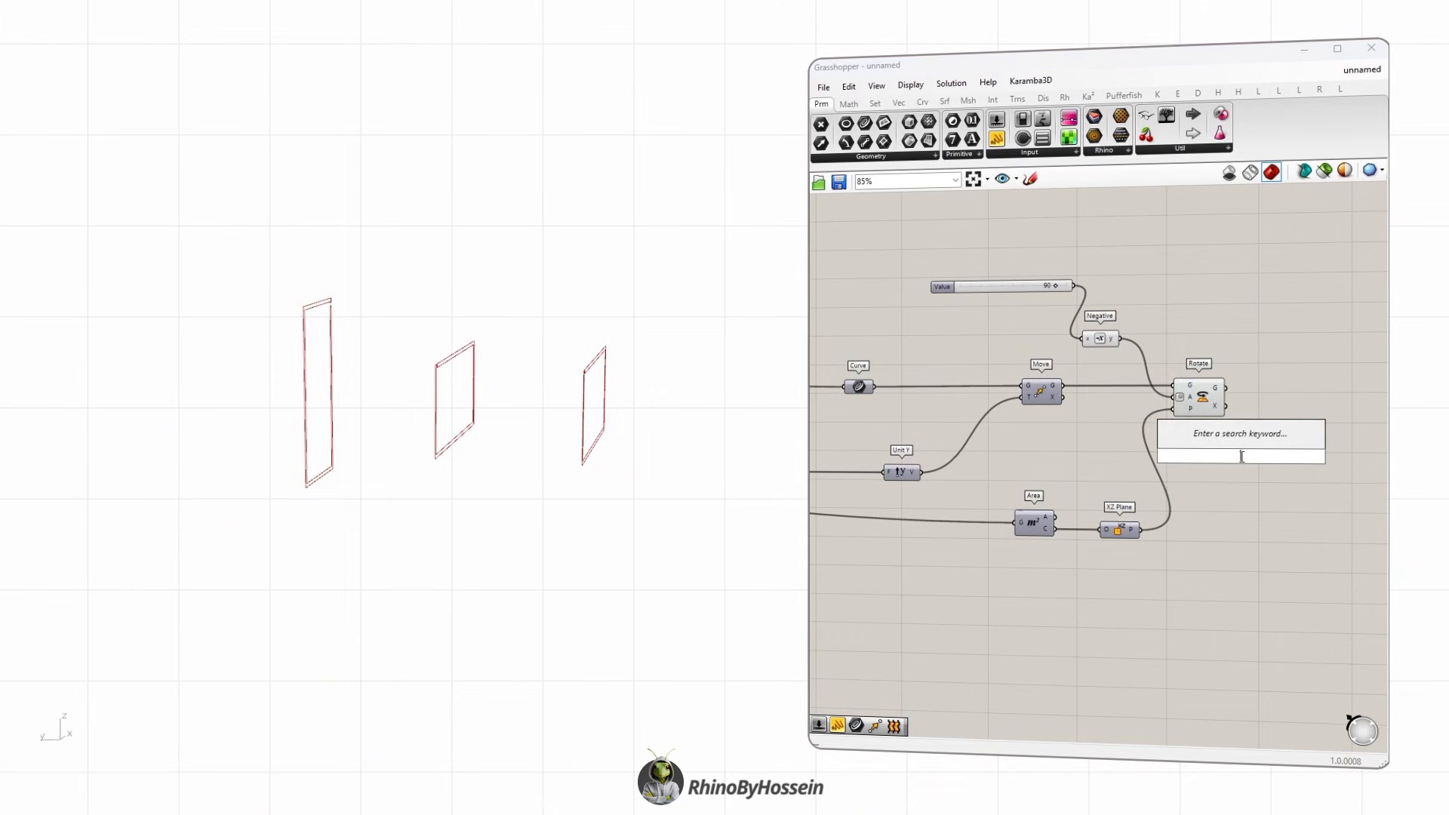
{"action": "type", "text": "move"}
{"action": "key", "text": "Return"}
{"action": "left_click_drag", "start_coordinate": [1226, 387], "coordinate": [1220, 450]}
{"action": "left_click_drag", "start_coordinate": [1239, 455], "coordinate": [1352, 399]}
Connect a new Unit Z component to the last Move's translation input and turn off the Rotate component's preview.
{"action": "double_click", "coordinate": [1235, 458]}
{"action": "type", "text": "unit z"}
{"action": "key", "text": "Return"}
{"action": "left_click_drag", "start_coordinate": [1253, 457], "coordinate": [1333, 407]}
{"action": "left_click", "coordinate": [1174, 400]}
{"action": "key", "text": "ctrl+q"}
Add a number slider set to 20 and connect it to the Unit Z factor.
{"action": "double_click", "coordinate": [1184, 477]}
{"action": "type", "text": "20"}
{"action": "key", "text": "Return"}
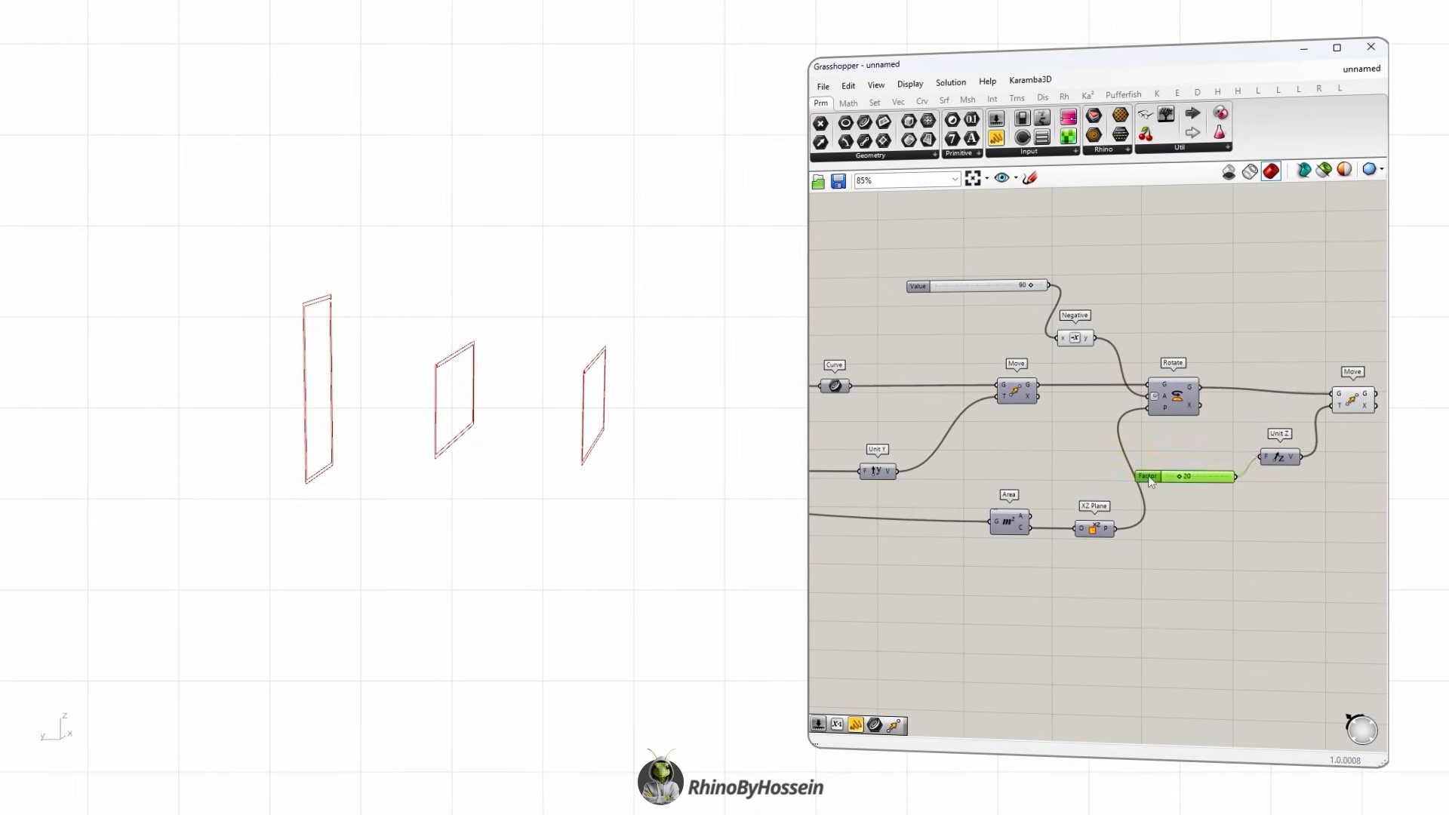
{"action": "left_click_drag", "start_coordinate": [1113, 462], "coordinate": [1071, 462]}
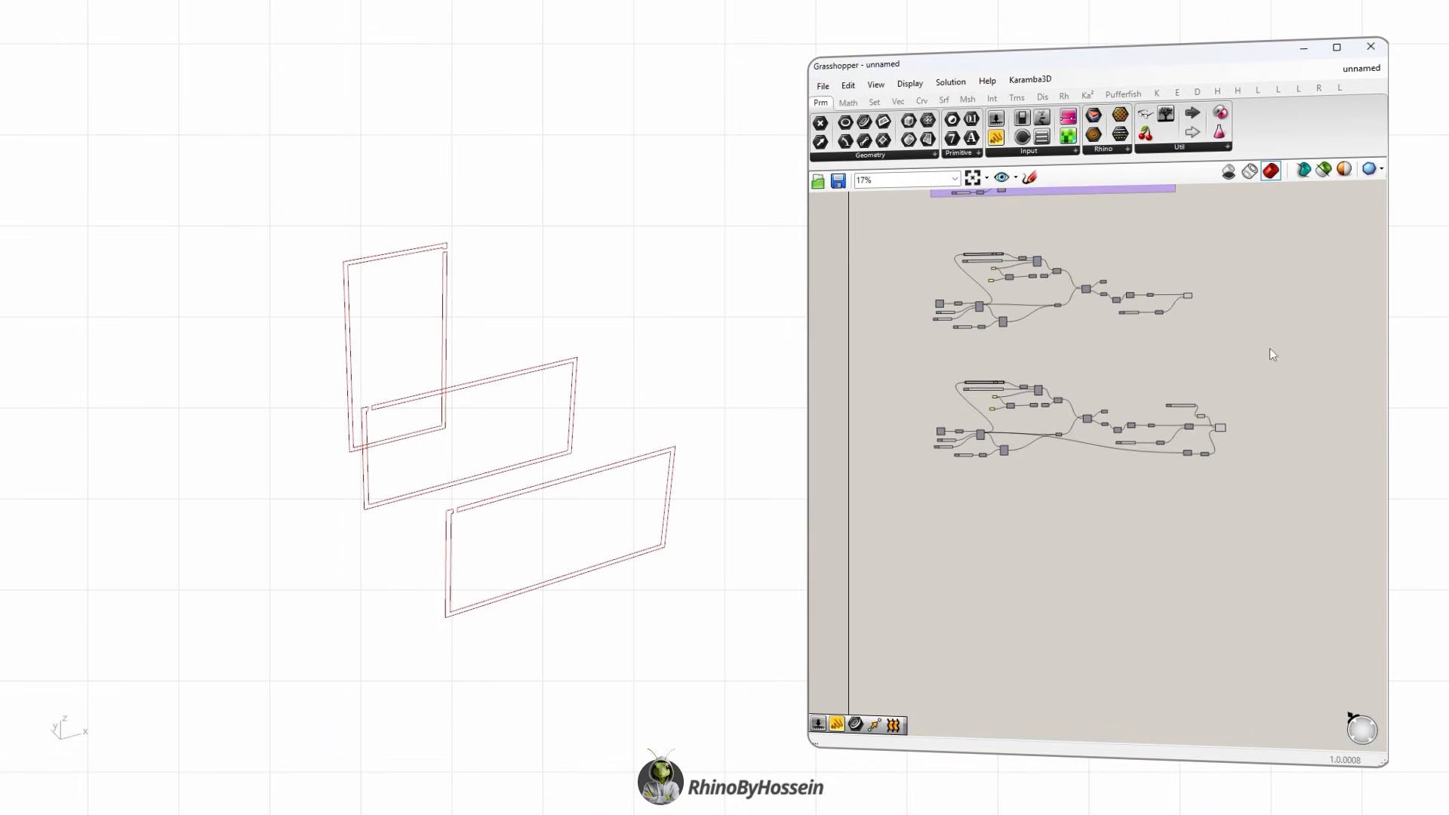
Duplicate the third section's complete definition and place the copy below it on the canvas.
{"action": "left_click_drag", "start_coordinate": [1270, 348], "coordinate": [887, 487]}
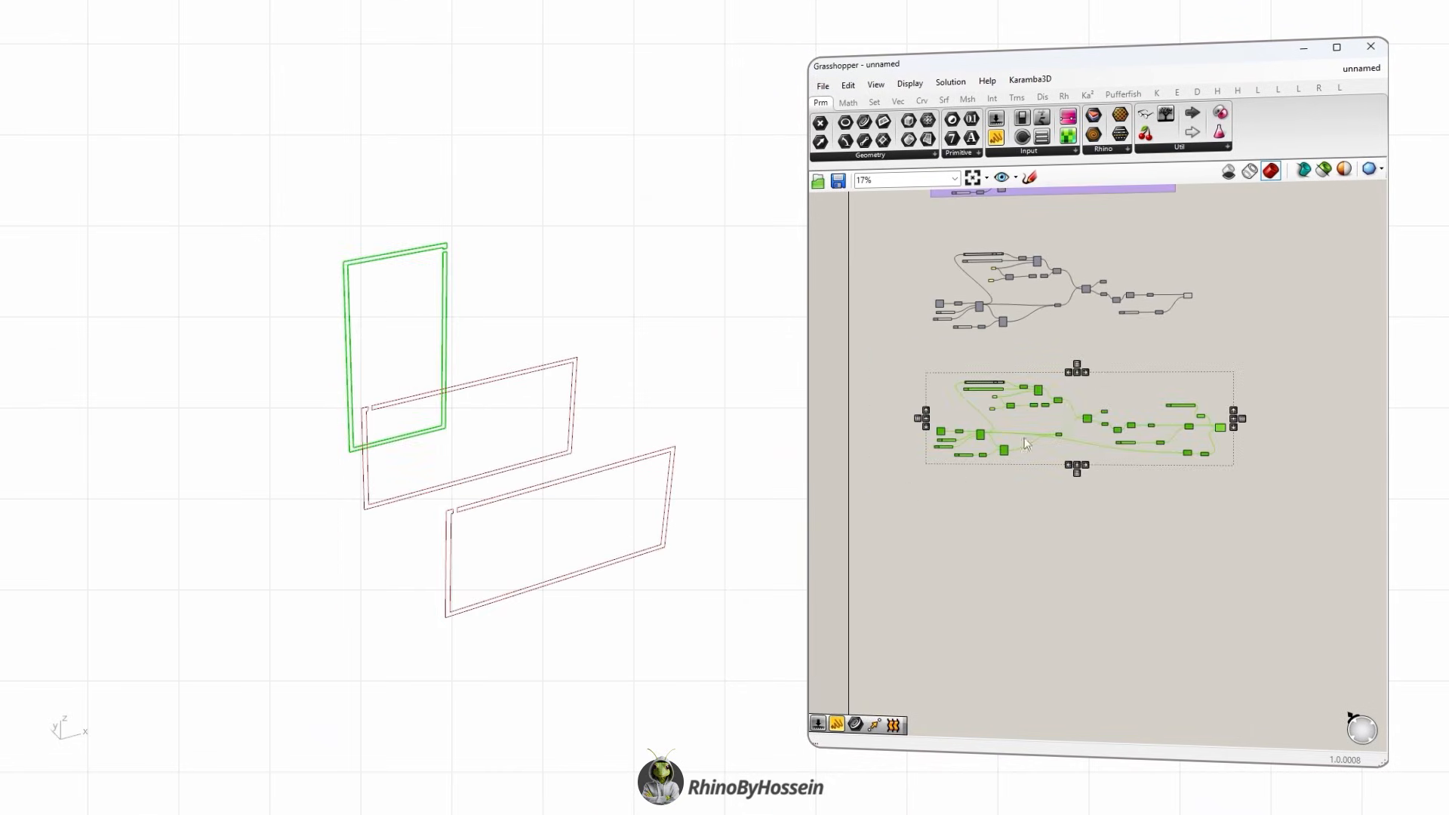
{"action": "right_click_drag", "start_coordinate": [1062, 415], "coordinate": [1056, 388]}
{"action": "left_click_drag", "start_coordinate": [1089, 397], "coordinate": [1082, 521], "text": "alt"}
{"action": "left_click", "coordinate": [1289, 553]}
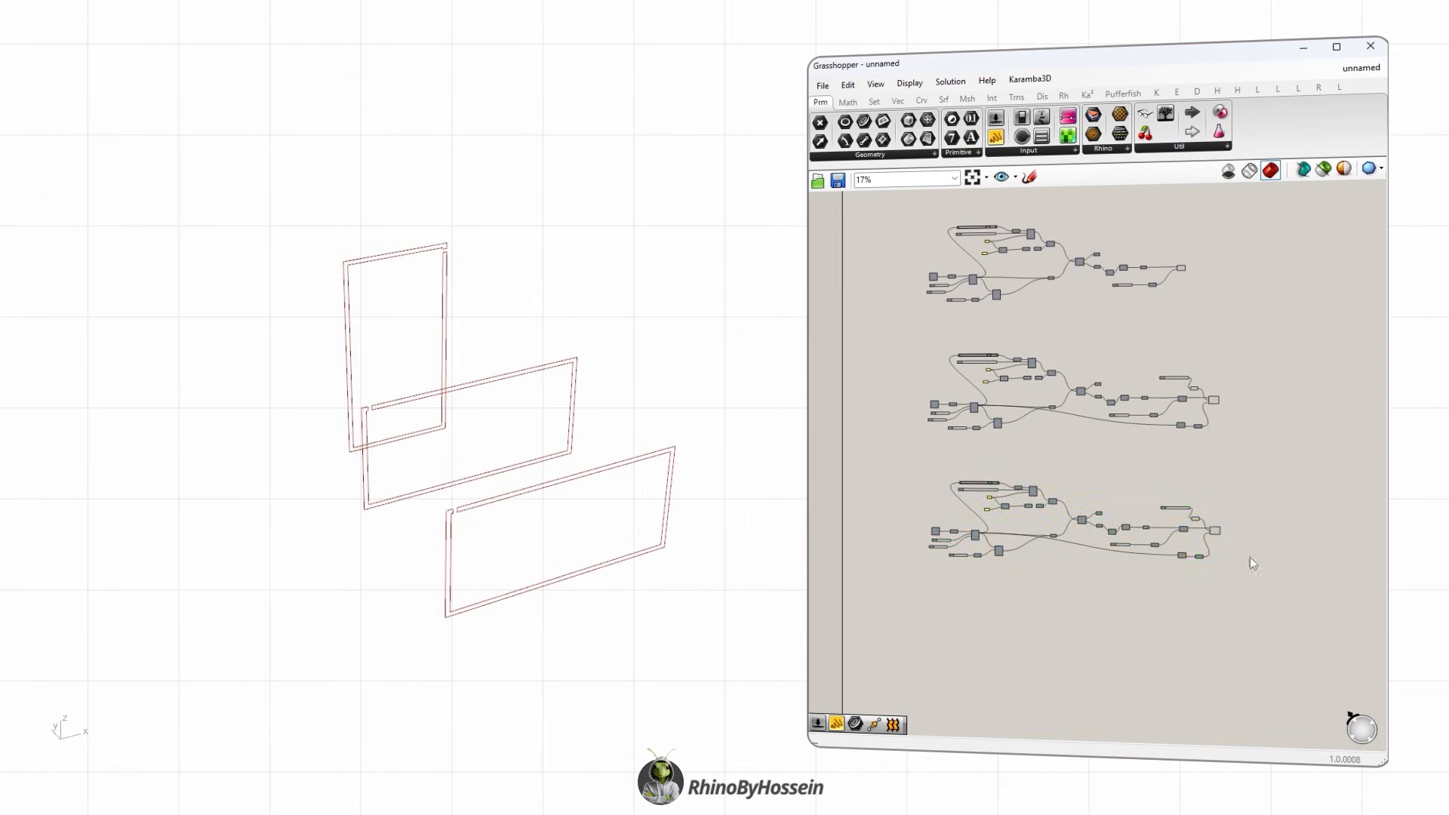
Set the new copy's Unit Y slider to 2450 to offset a fourth section along Y.
{"action": "scroll", "coordinate": [1121, 545], "scroll_direction": "up", "scroll_amount": 8}
{"action": "left_click_drag", "start_coordinate": [1074, 538], "coordinate": [1089, 539]}
{"action": "right_click_drag", "start_coordinate": [498, 411], "coordinate": [646, 429]}
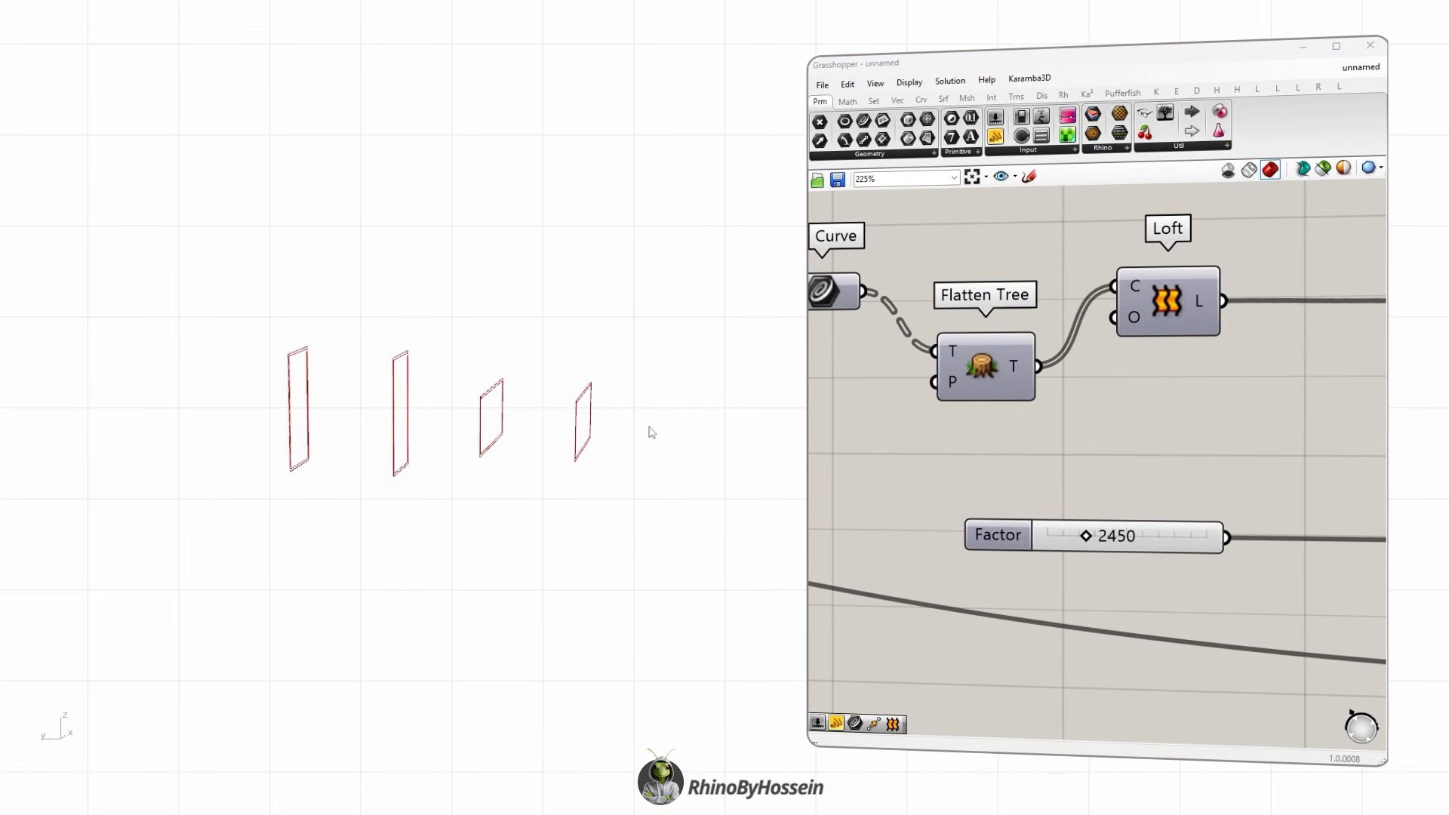
Label the second definition with a scribble reading "Second Section" at size 25.
{"action": "scroll", "coordinate": [963, 514], "scroll_direction": "down", "scroll_amount": 5}
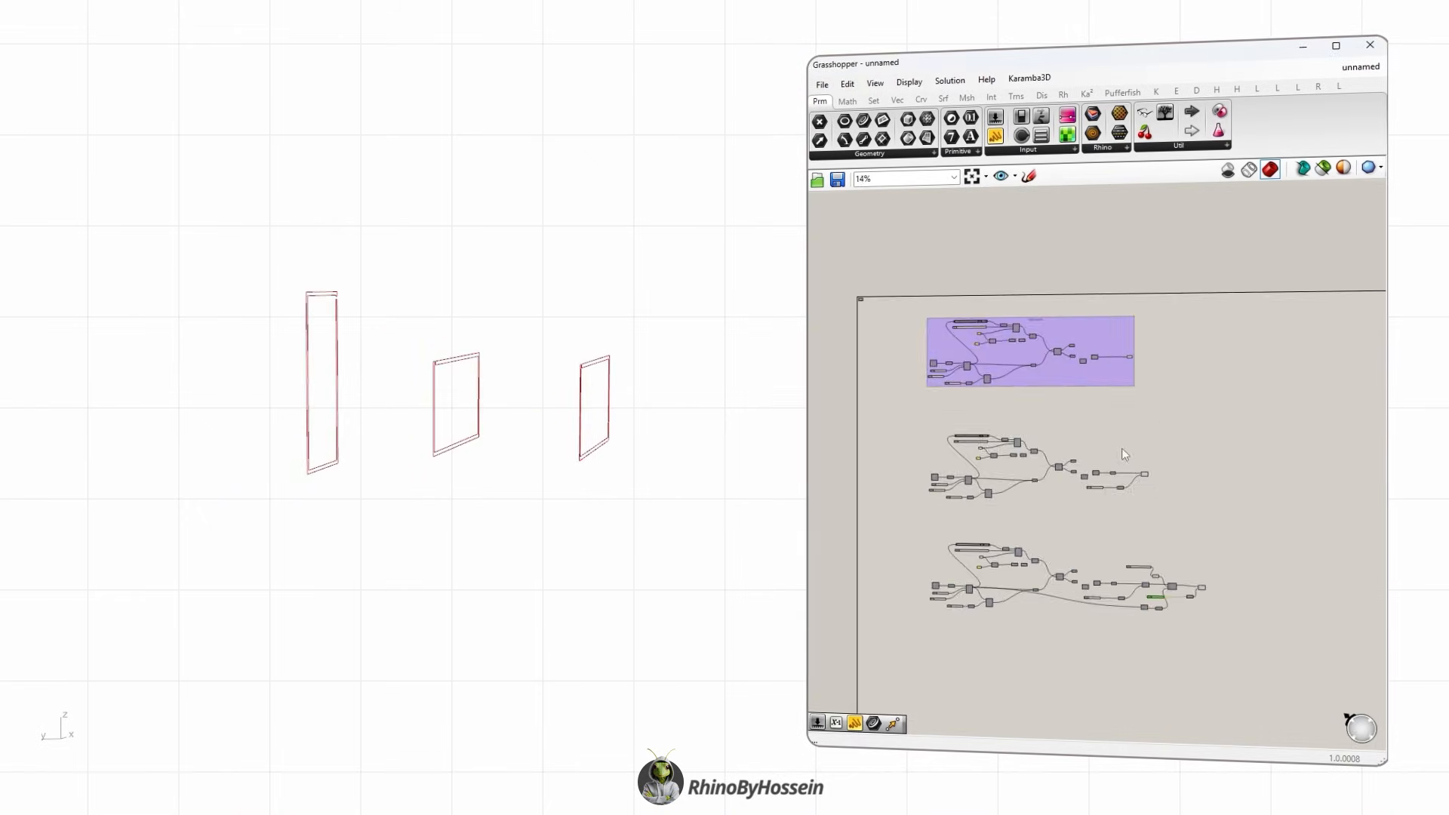
{"action": "scroll", "coordinate": [990, 323], "scroll_direction": "up", "scroll_amount": 2}
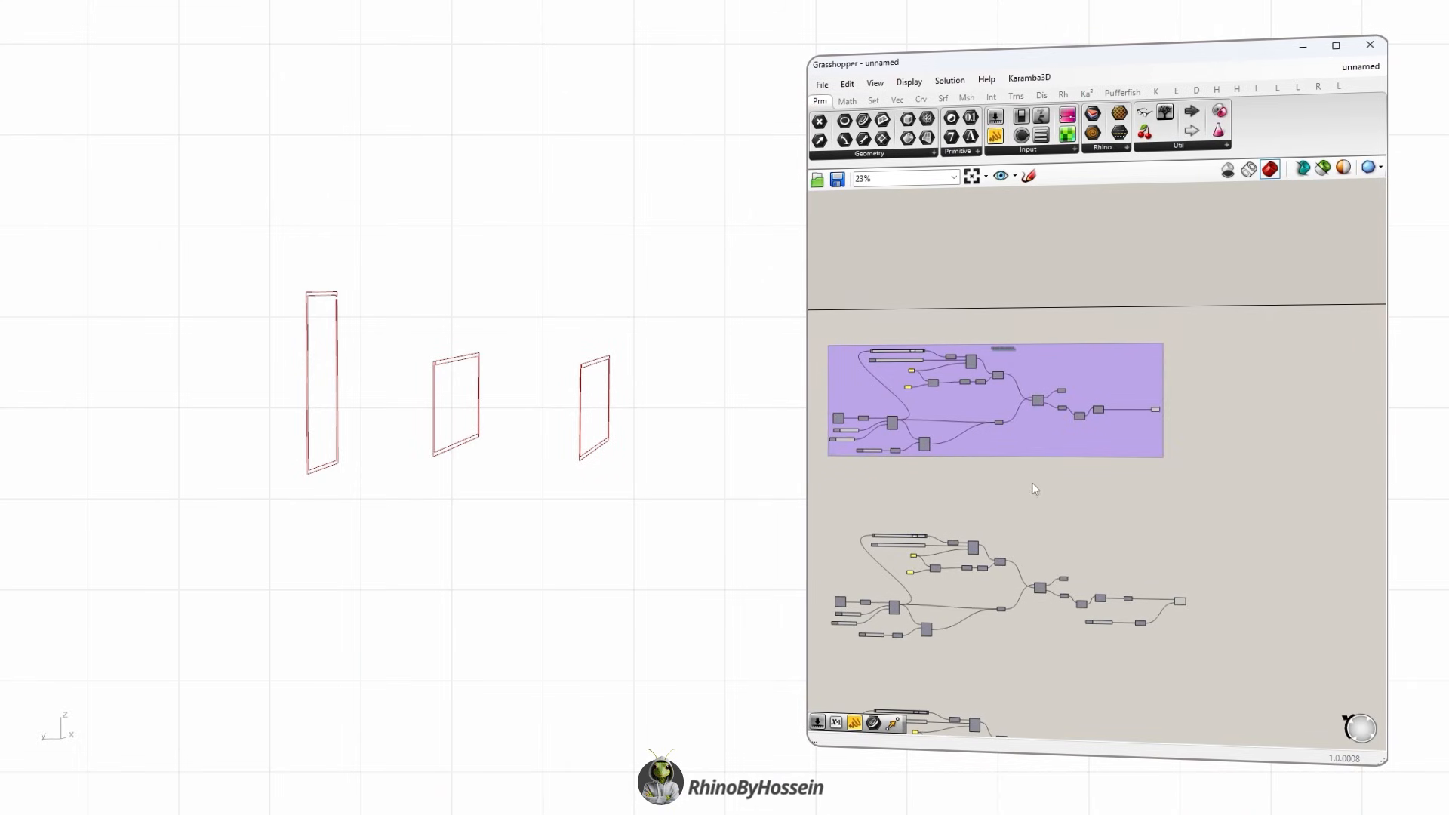
{"action": "scroll", "coordinate": [1019, 546], "scroll_direction": "up", "scroll_amount": 7}
{"action": "double_click", "coordinate": [1009, 524]}
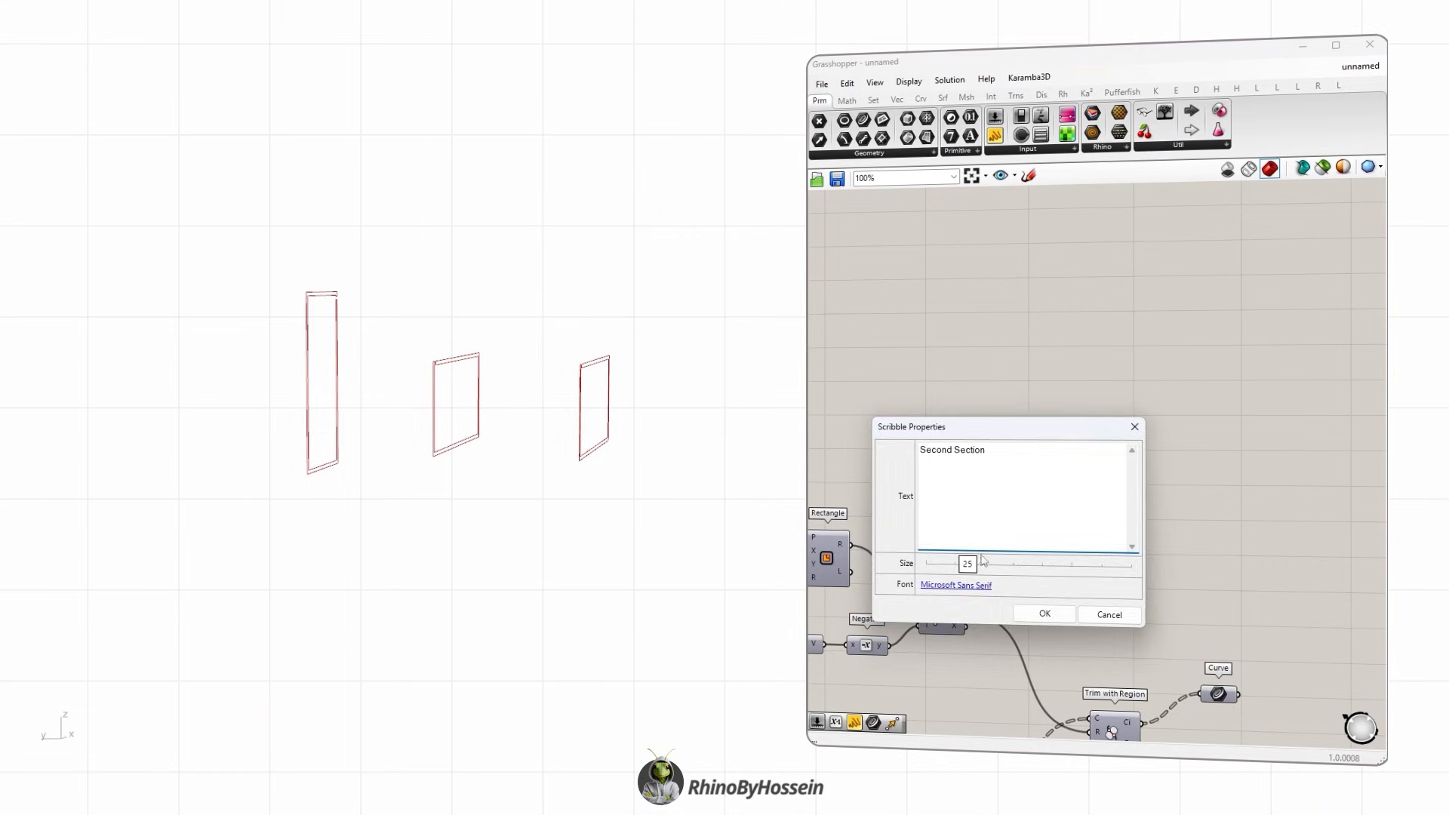
{"action": "left_click", "coordinate": [1044, 612]}
Change the copied scribble's text to "Third Section" for the third definition's label.
{"action": "scroll", "coordinate": [1064, 426], "scroll_direction": "down", "scroll_amount": 7}
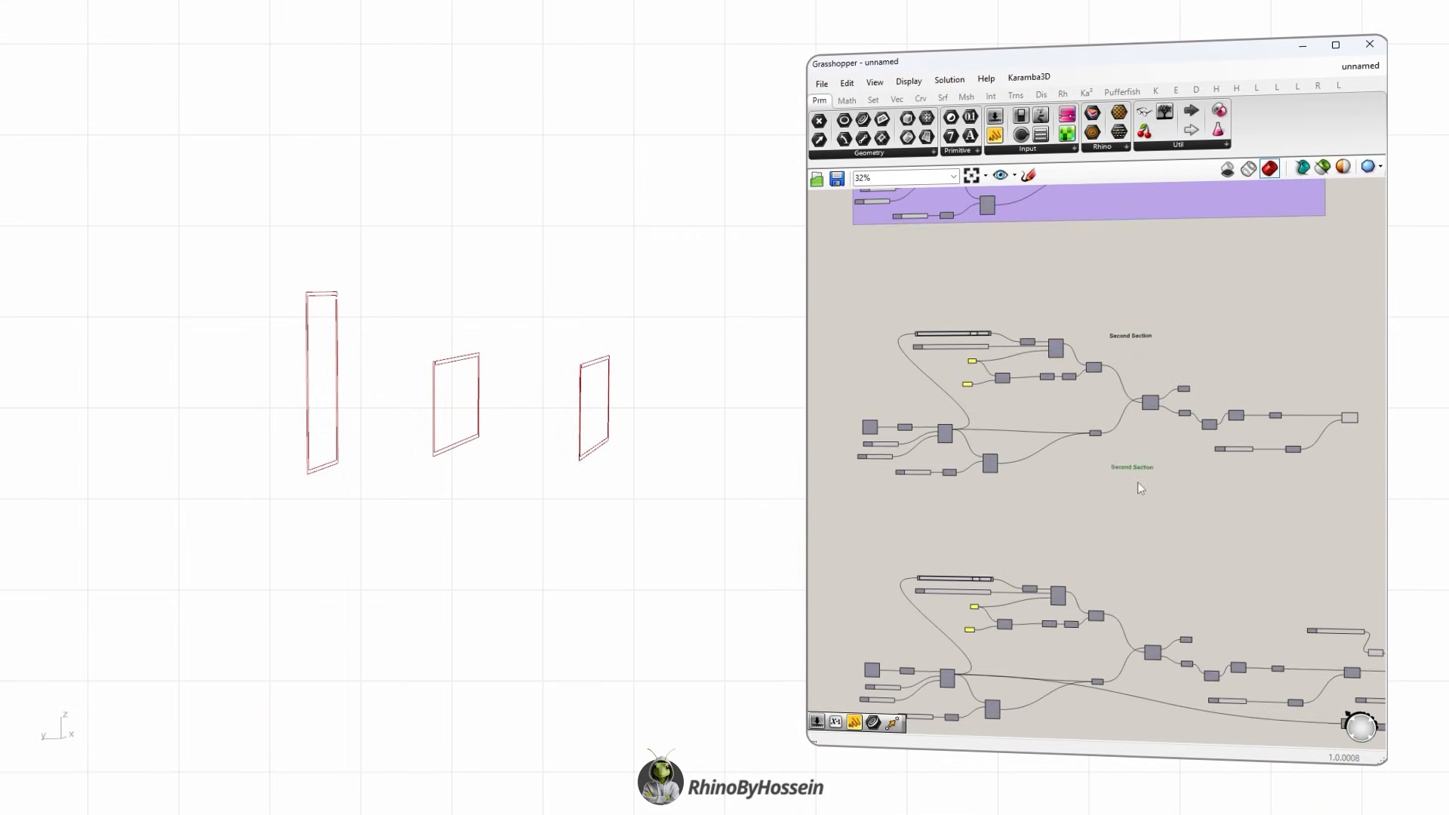
{"action": "scroll", "coordinate": [1140, 487], "scroll_direction": "up", "scroll_amount": 5}
{"action": "double_click", "coordinate": [1087, 562]}
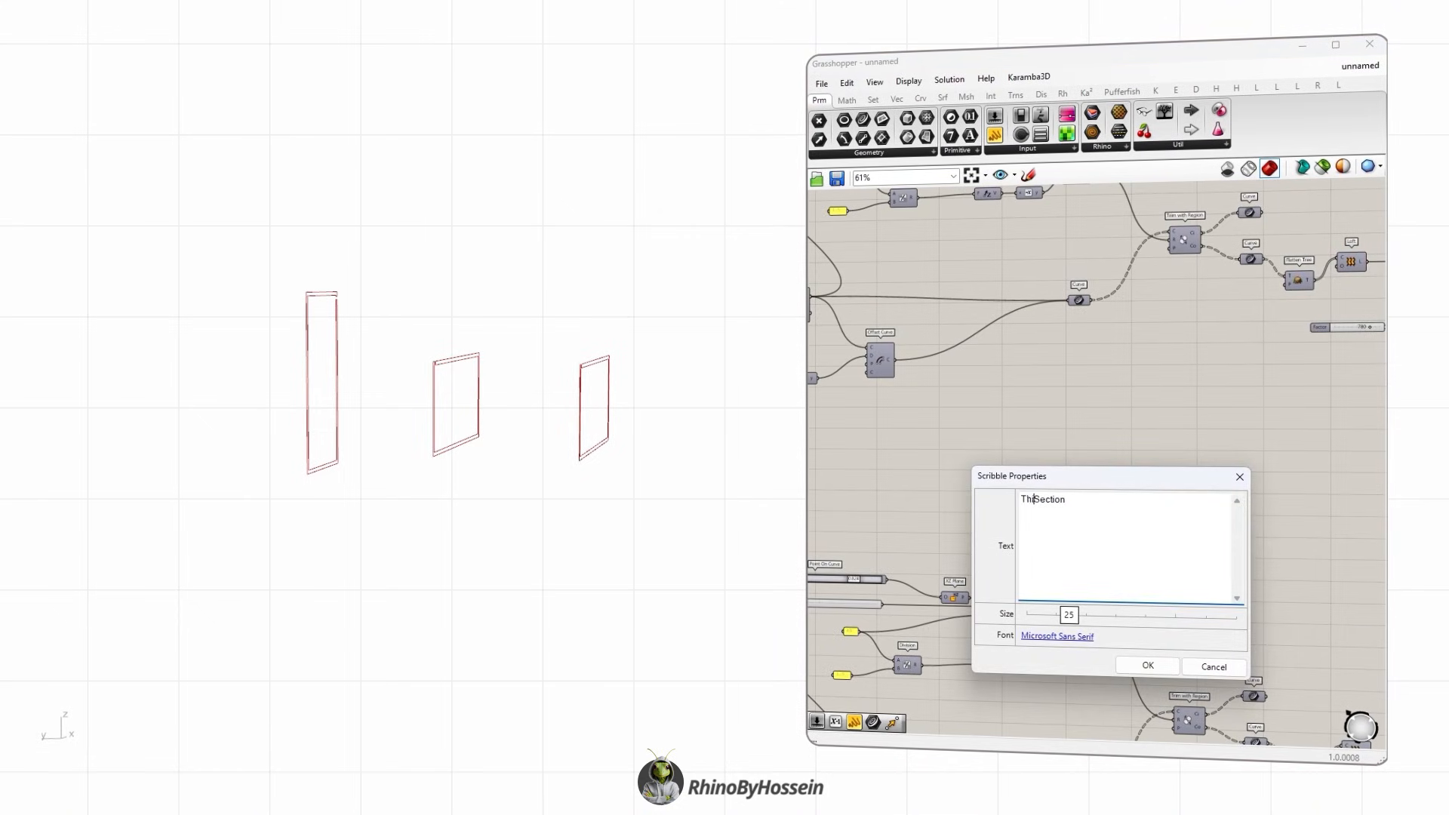
{"action": "left_click", "coordinate": [1135, 666]}
Group all components of the second section's definition together with its label.
{"action": "scroll", "coordinate": [1034, 490], "scroll_direction": "down", "scroll_amount": 6}
{"action": "left_click_drag", "start_coordinate": [1232, 356], "coordinate": [898, 478]}
{"action": "middle_click", "coordinate": [946, 461]}
{"action": "left_click", "coordinate": [945, 517]}
Group all components of the third section's definition together with its label.
{"action": "left_click_drag", "start_coordinate": [1274, 512], "coordinate": [901, 626]}
{"action": "middle_click", "coordinate": [957, 582]}
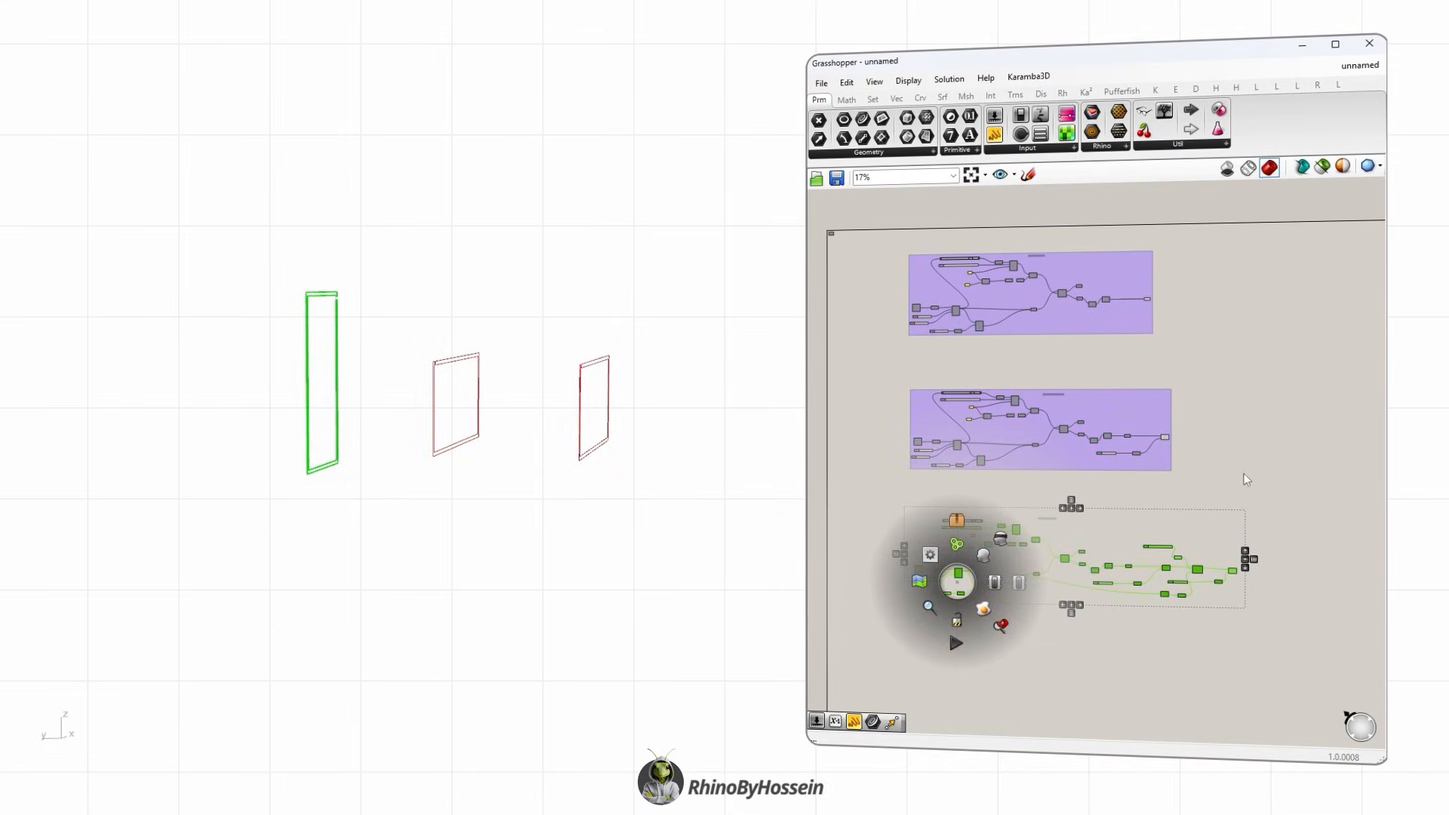
{"action": "left_click", "coordinate": [957, 635]}
Duplicate the third section's definition below itself and regroup the components left ungrouped in the original.
{"action": "right_click_drag", "start_coordinate": [1086, 617], "coordinate": [1052, 455]}
{"action": "left_click_drag", "start_coordinate": [1052, 410], "coordinate": [1044, 563], "text": "alt"}
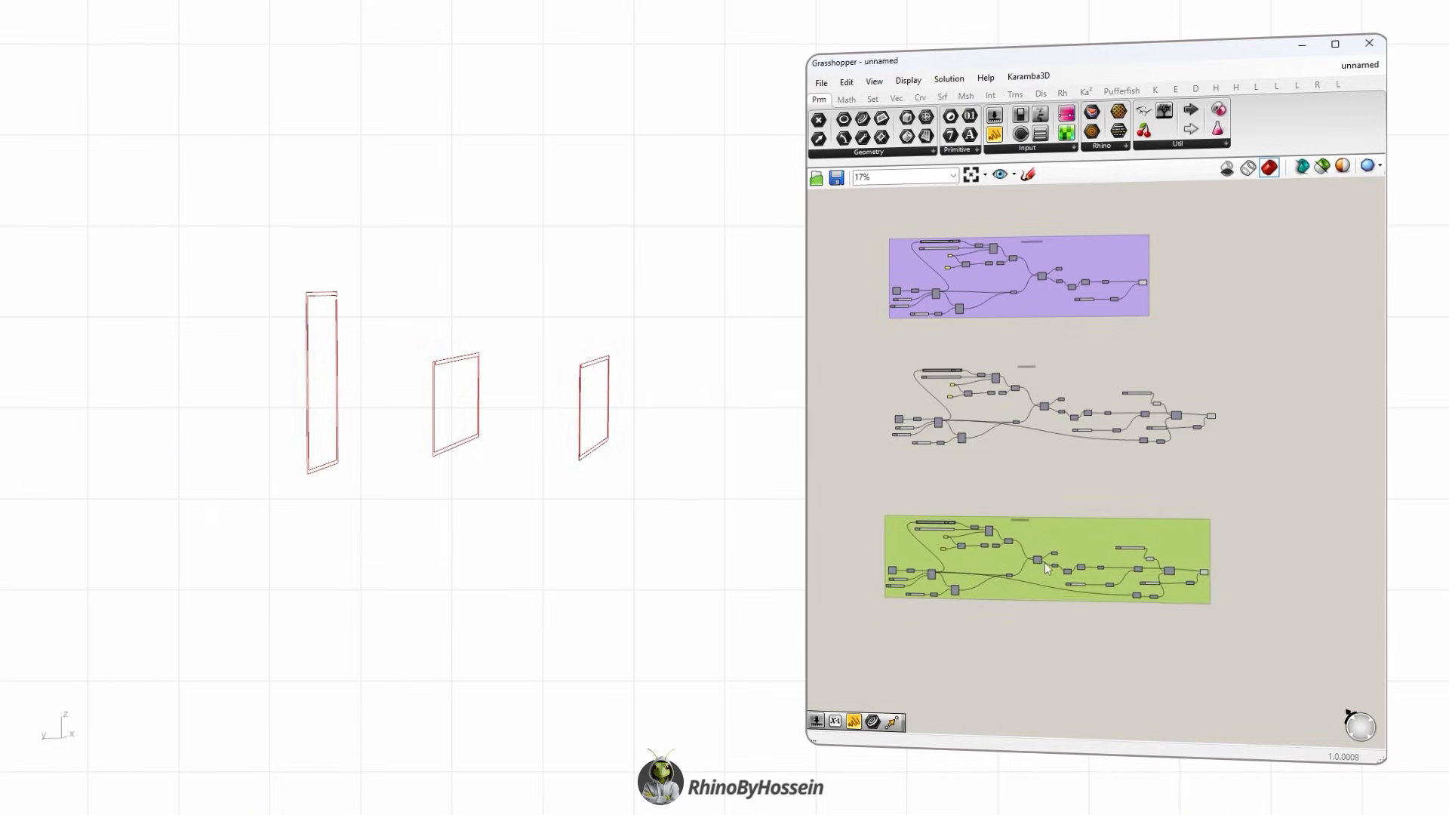
{"action": "left_click_drag", "start_coordinate": [1033, 420], "coordinate": [904, 452]}
{"action": "middle_click", "coordinate": [949, 424]}
{"action": "left_click", "coordinate": [949, 477]}
Change the duplicated definition's scribble text to "Forth Section".
{"action": "scroll", "coordinate": [1020, 517], "scroll_direction": "up", "scroll_amount": 8}
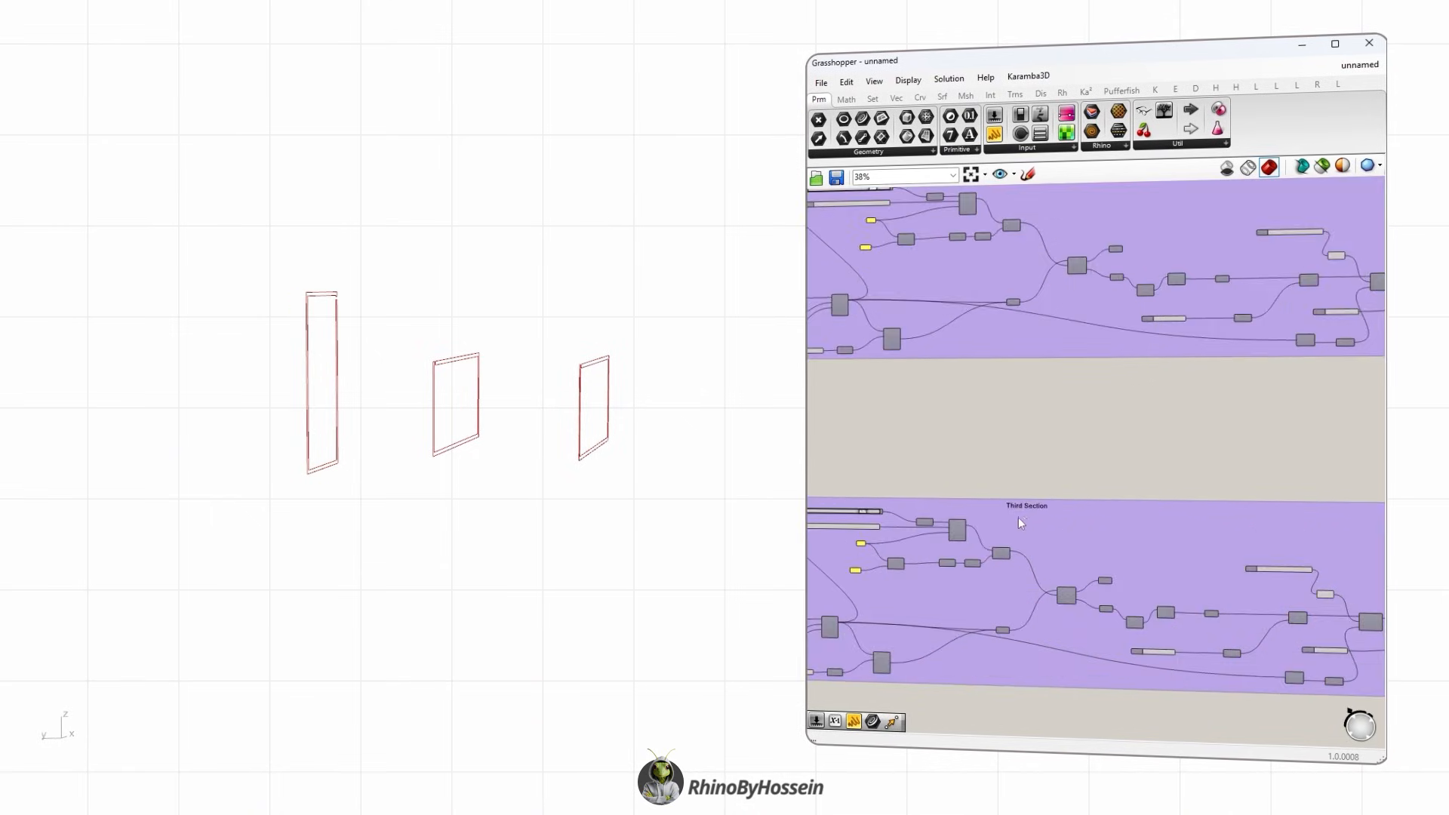
{"action": "double_click", "coordinate": [1024, 495]}
{"action": "double_click", "coordinate": [935, 421]}
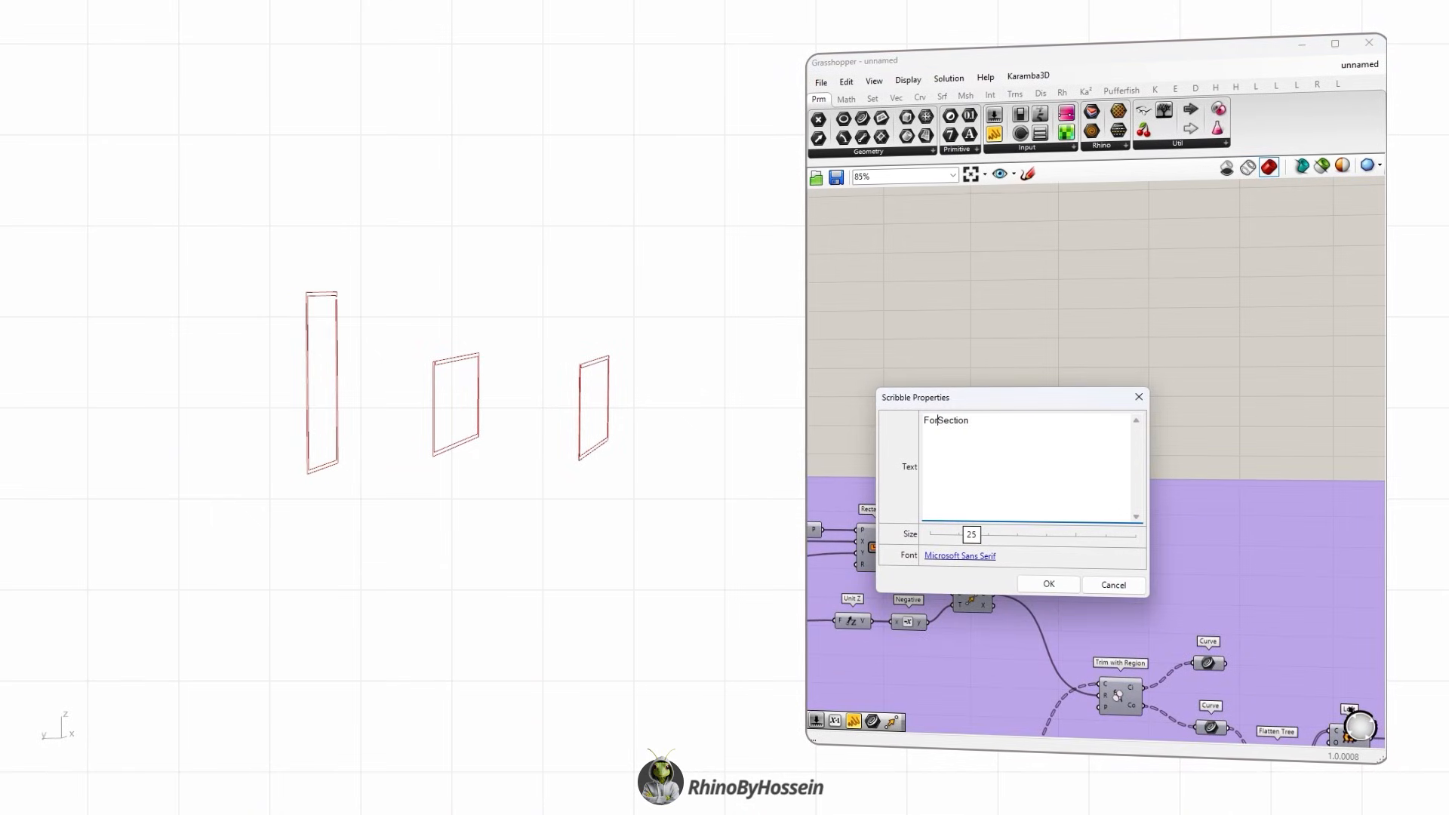
{"action": "left_click", "coordinate": [1034, 582]}
{"action": "scroll", "coordinate": [1060, 404], "scroll_direction": "down", "scroll_amount": 6}
Adjust the fourth section's Unit Y slider to move its frame farther along Y from the third.
{"action": "right_click_drag", "start_coordinate": [636, 449], "coordinate": [599, 494]}
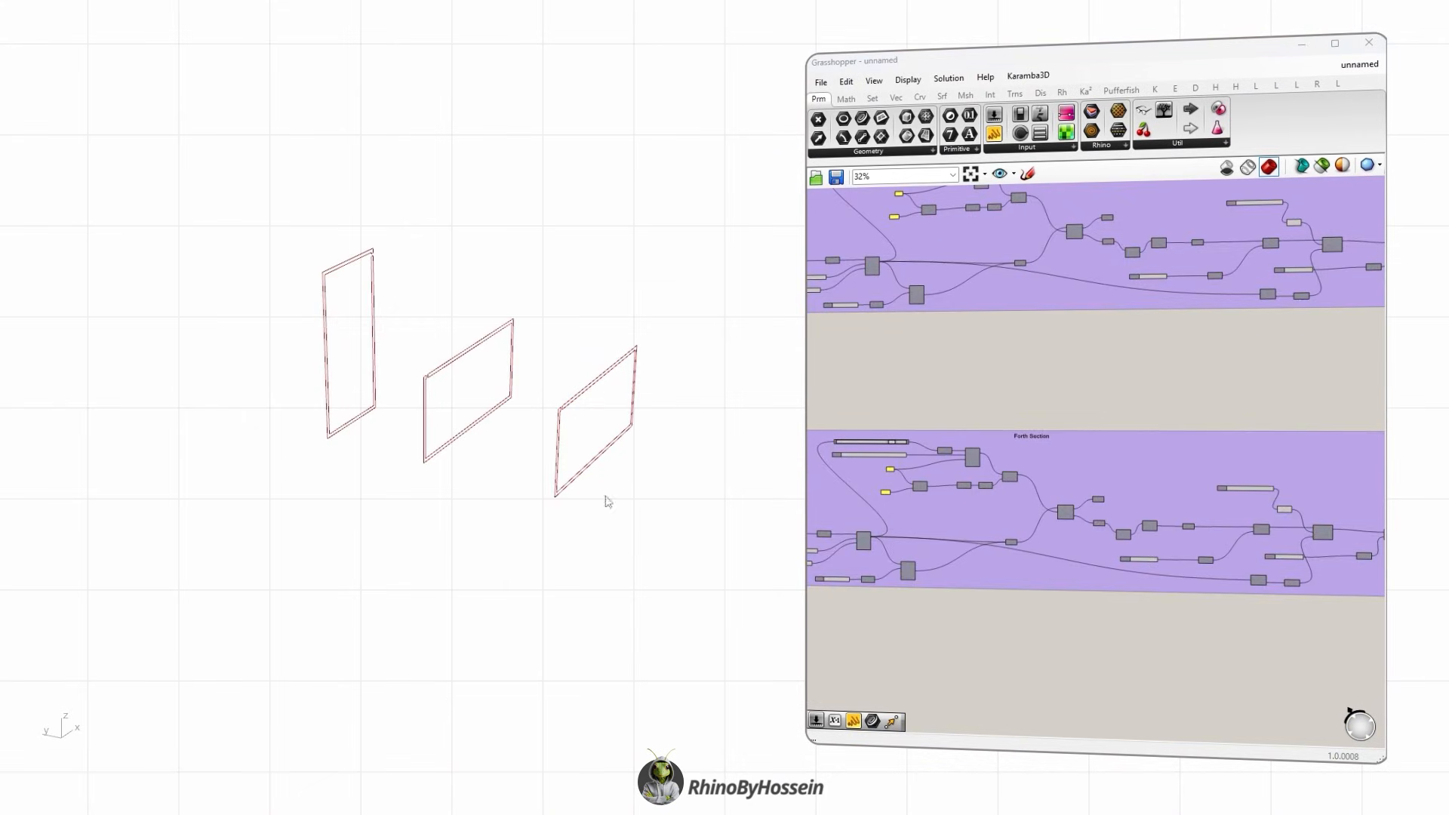
{"action": "scroll", "coordinate": [1162, 562], "scroll_direction": "up", "scroll_amount": 5}
{"action": "scroll", "coordinate": [1171, 578], "scroll_direction": "up", "scroll_amount": 4}
{"action": "left_click_drag", "start_coordinate": [1166, 575], "coordinate": [1163, 573]}
{"action": "right_click_drag", "start_coordinate": [676, 475], "coordinate": [598, 479]}
{"action": "scroll", "coordinate": [1153, 540], "scroll_direction": "down", "scroll_amount": 9}
{"action": "right_click_drag", "start_coordinate": [1157, 469], "coordinate": [999, 534]}
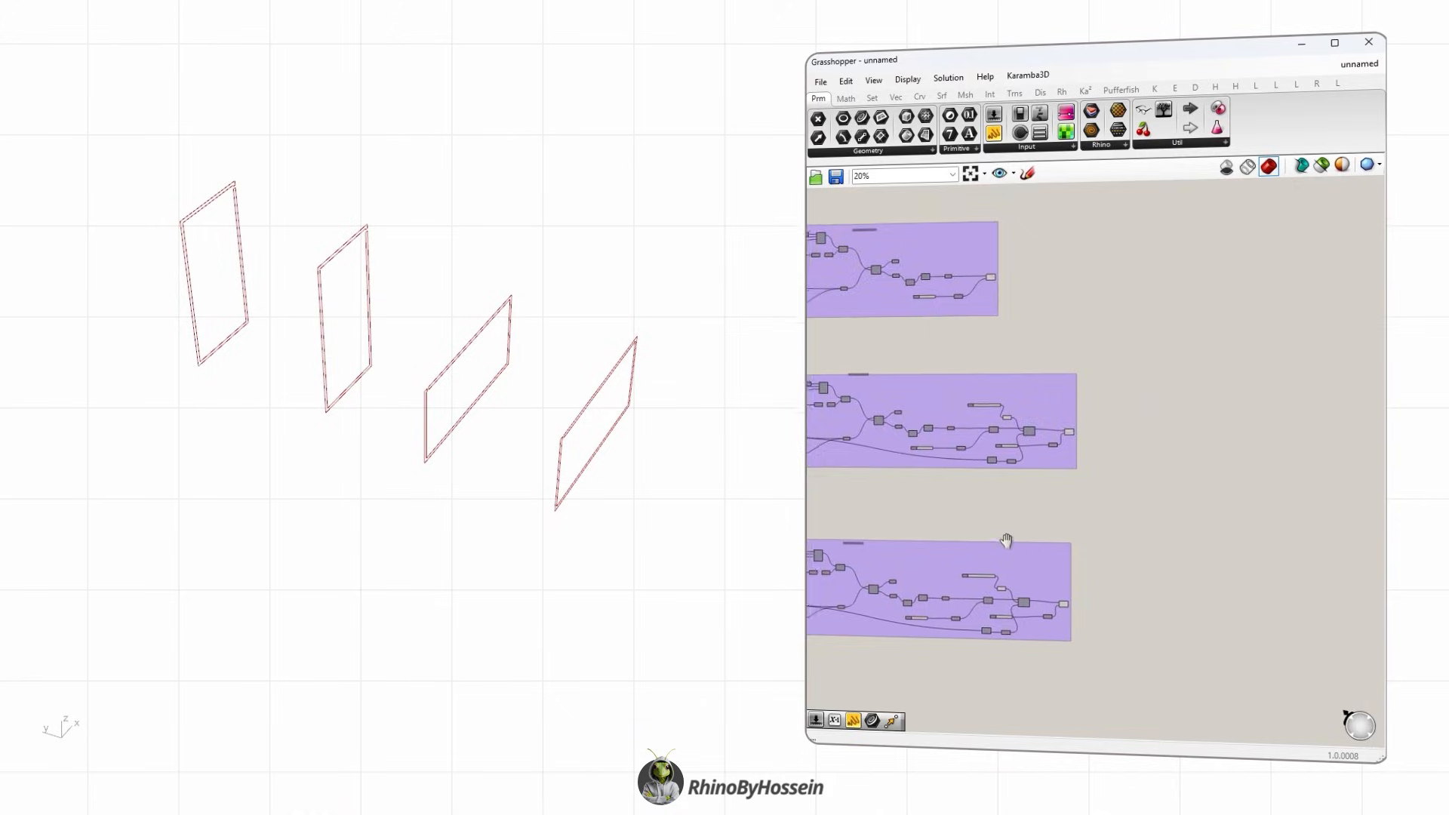
Add a Loft component beside the groups and connect the first section's output to its curves input.
{"action": "scroll", "coordinate": [1000, 533], "scroll_direction": "down", "scroll_amount": 3}
{"action": "scroll", "coordinate": [1164, 569], "scroll_direction": "up", "scroll_amount": 3}
{"action": "scroll", "coordinate": [1071, 345], "scroll_direction": "up", "scroll_amount": 5}
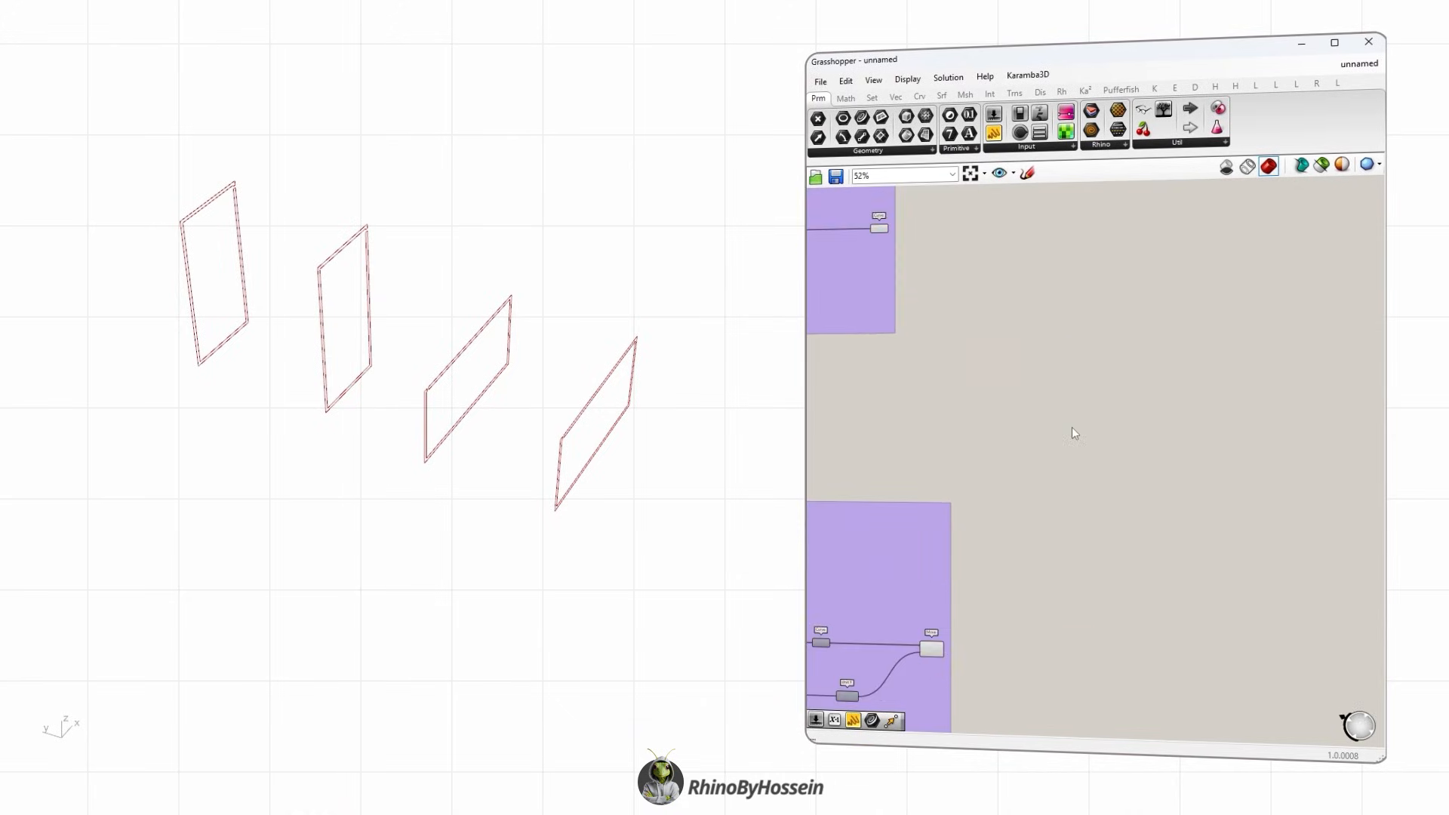
{"action": "double_click", "coordinate": [1047, 405]}
{"action": "type", "text": "lof"}
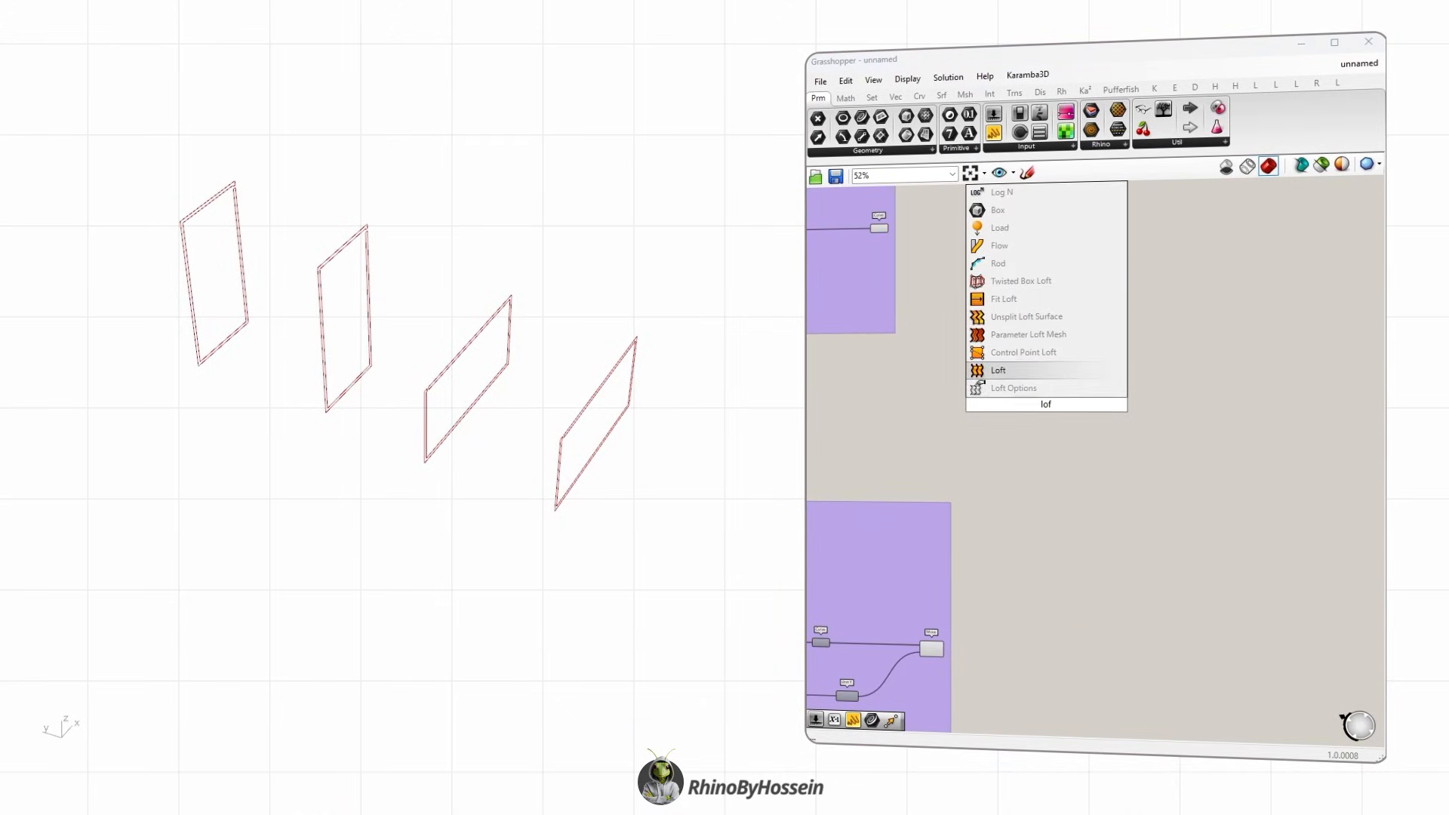
{"action": "key", "text": "Up"}
{"action": "key", "text": "Return"}
{"action": "scroll", "coordinate": [924, 229], "scroll_direction": "up", "scroll_amount": 3}
{"action": "left_click_drag", "start_coordinate": [960, 320], "coordinate": [1105, 513]}
{"action": "right_click_drag", "start_coordinate": [1112, 526], "coordinate": [1211, 393]}
{"action": "scroll", "coordinate": [1211, 391], "scroll_direction": "down", "scroll_amount": 2}
{"action": "left_click_drag", "start_coordinate": [1213, 399], "coordinate": [1215, 532]}
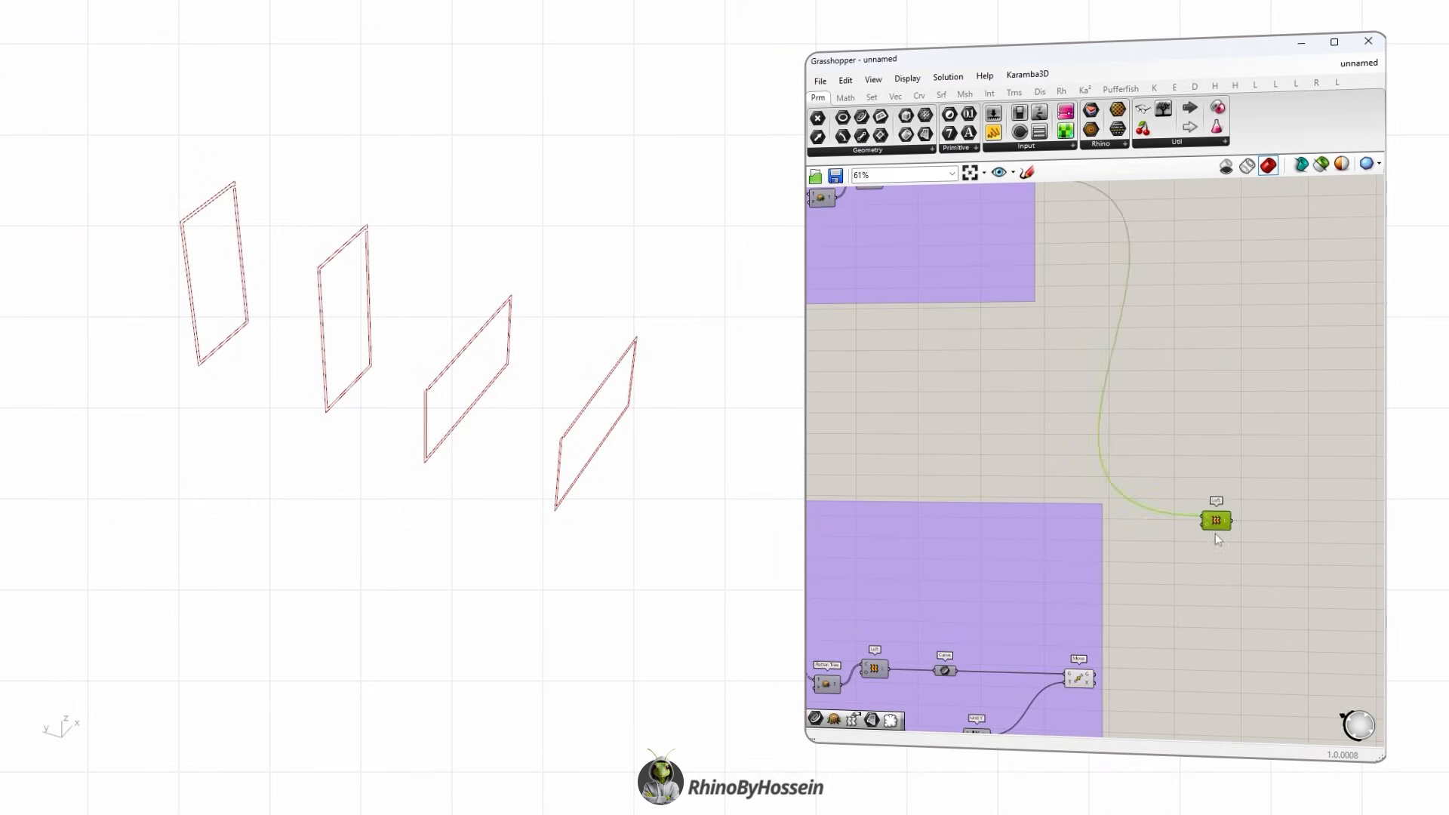
Add the second section's Move output to the Loft's curves input, keeping the existing connection.
{"action": "scroll", "coordinate": [1171, 672], "scroll_direction": "up", "scroll_amount": 3}
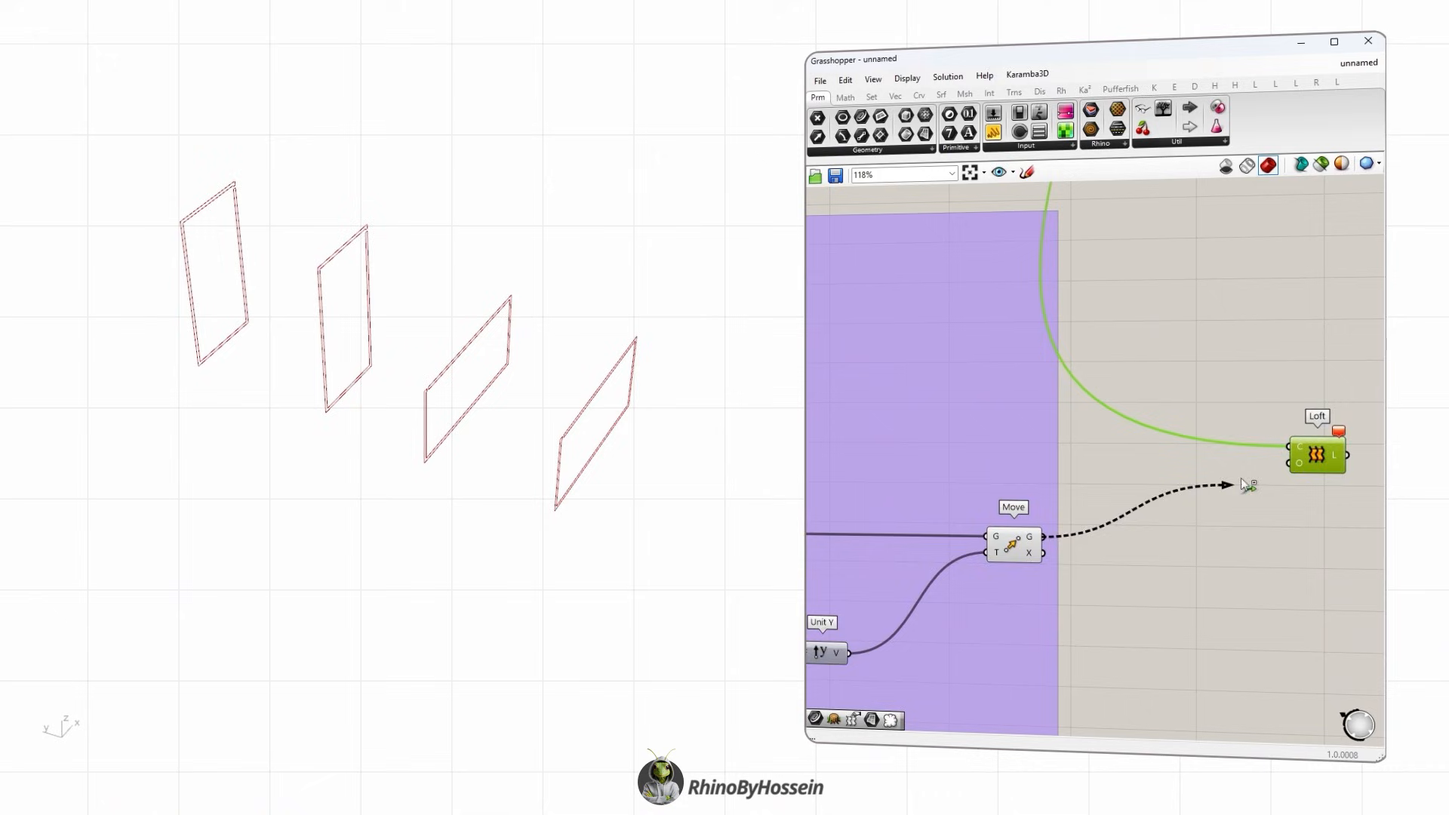
{"action": "left_click_drag", "start_coordinate": [1287, 450], "coordinate": [1288, 448], "text": "shift"}
{"action": "scroll", "coordinate": [1139, 338], "scroll_direction": "down", "scroll_amount": 4}
{"action": "left_click_drag", "start_coordinate": [1194, 309], "coordinate": [1268, 584]}
{"action": "scroll", "coordinate": [1268, 584], "scroll_direction": "down", "scroll_amount": 4}
{"action": "right_click_drag", "start_coordinate": [1268, 584], "coordinate": [1168, 457]}
{"action": "scroll", "coordinate": [1168, 458], "scroll_direction": "up", "scroll_amount": 2}
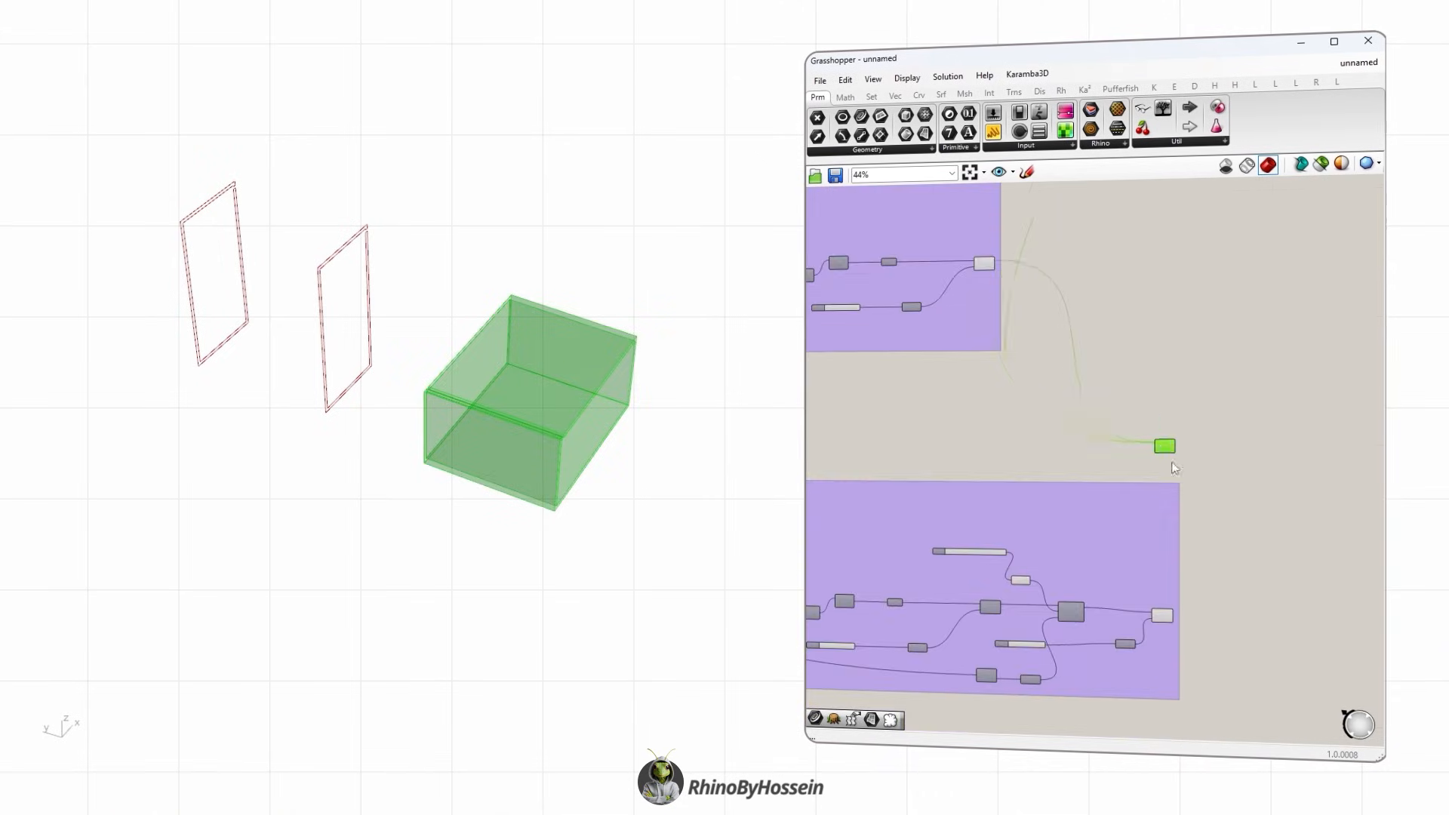
Reposition the Loft component and add the third section's Move output to its curves input.
{"action": "left_click_drag", "start_coordinate": [1167, 449], "coordinate": [1277, 610]}
{"action": "scroll", "coordinate": [1187, 624], "scroll_direction": "up", "scroll_amount": 3}
{"action": "left_click_drag", "start_coordinate": [1163, 602], "coordinate": [1314, 590], "text": "shift"}
{"action": "right_click_drag", "start_coordinate": [1262, 634], "coordinate": [1165, 459]}
{"action": "right_click_drag", "start_coordinate": [690, 453], "coordinate": [683, 419]}
Add the fourth section's Move output to the Loft's curves input.
{"action": "scroll", "coordinate": [1230, 453], "scroll_direction": "down", "scroll_amount": 3}
{"action": "right_click_drag", "start_coordinate": [1230, 452], "coordinate": [1184, 351]}
{"action": "scroll", "coordinate": [1090, 704], "scroll_direction": "up", "scroll_amount": 2}
{"action": "left_click_drag", "start_coordinate": [1101, 637], "coordinate": [1319, 621], "text": "shift"}
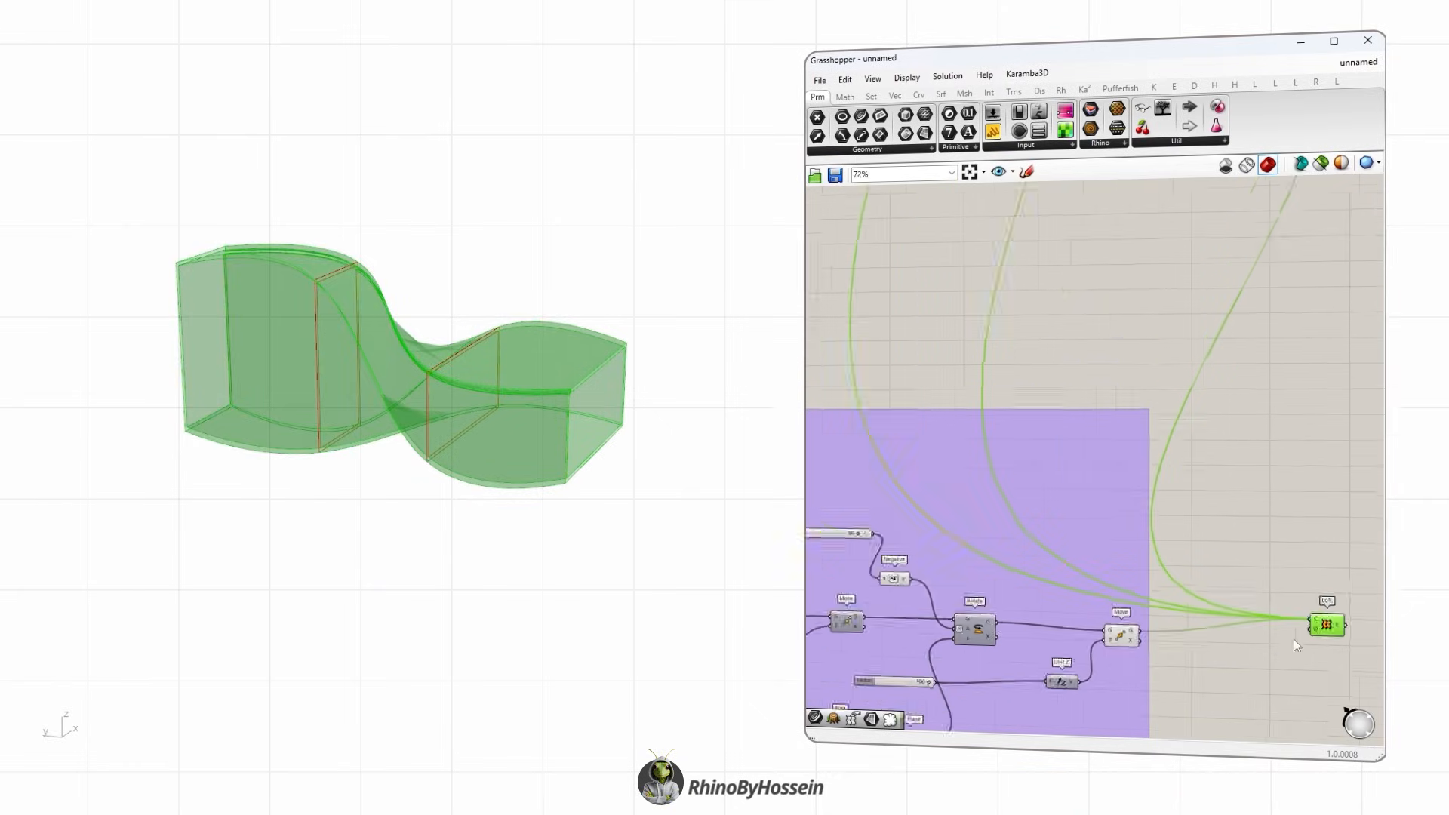
Turn off the preview of the section components that feed the Loft.
{"action": "scroll", "coordinate": [1048, 629], "scroll_direction": "down", "scroll_amount": 4}
{"action": "left_click", "coordinate": [1045, 623]}
{"action": "scroll", "coordinate": [1024, 636], "scroll_direction": "down", "scroll_amount": 3}
{"action": "left_click_drag", "start_coordinate": [1025, 640], "coordinate": [853, 360]}
{"action": "middle_click", "coordinate": [941, 399]}
{"action": "left_click", "coordinate": [988, 366]}
{"action": "scroll", "coordinate": [1120, 511], "scroll_direction": "up", "scroll_amount": 2}
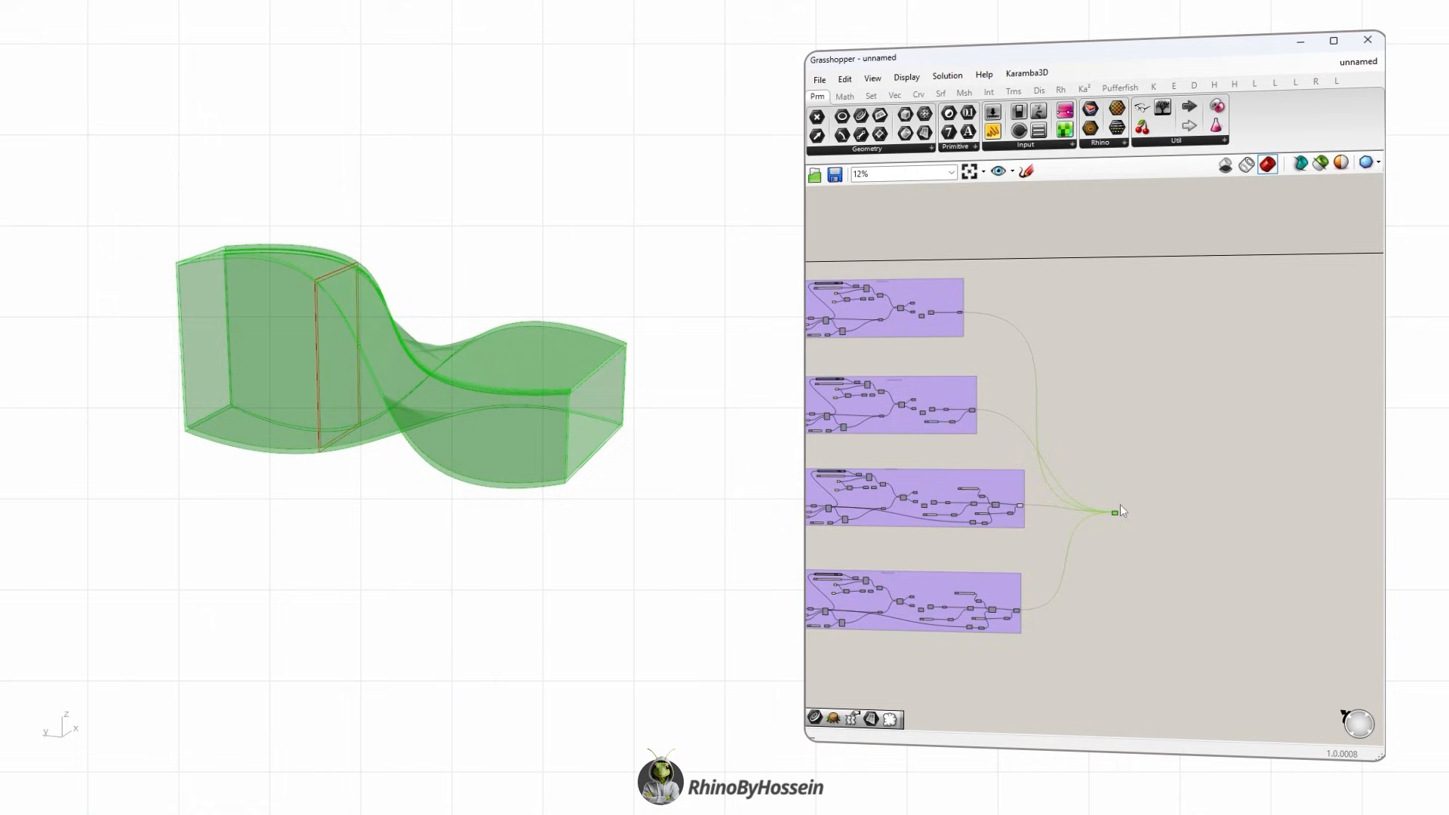
{"action": "left_click", "coordinate": [1125, 457]}
Set the Loft options to the Loose type and commit the change.
{"action": "scroll", "coordinate": [1124, 457], "scroll_direction": "up", "scroll_amount": 10}
{"action": "right_click", "coordinate": [1200, 373]}
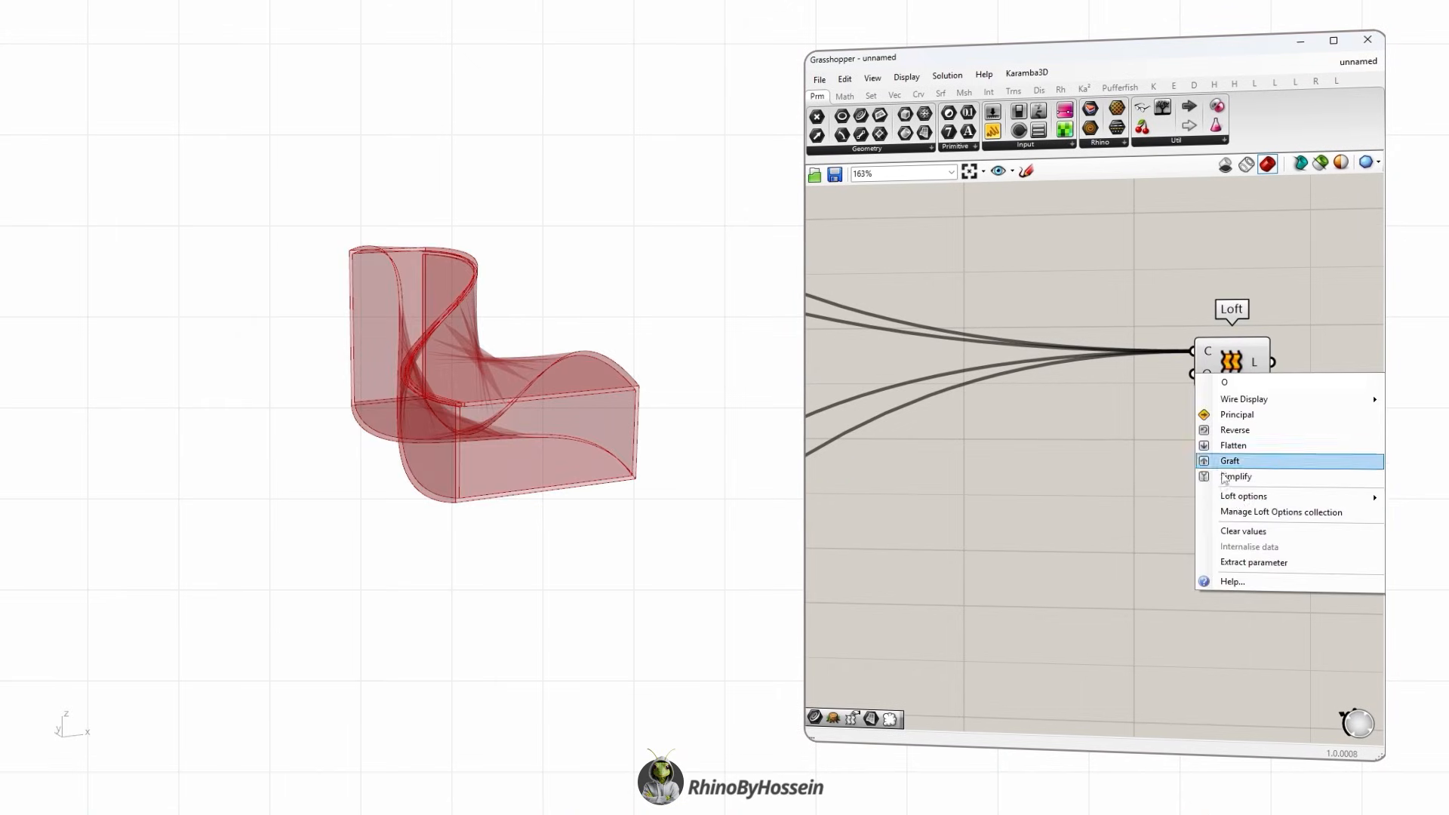
{"action": "mouse_move", "coordinate": [1245, 499]}
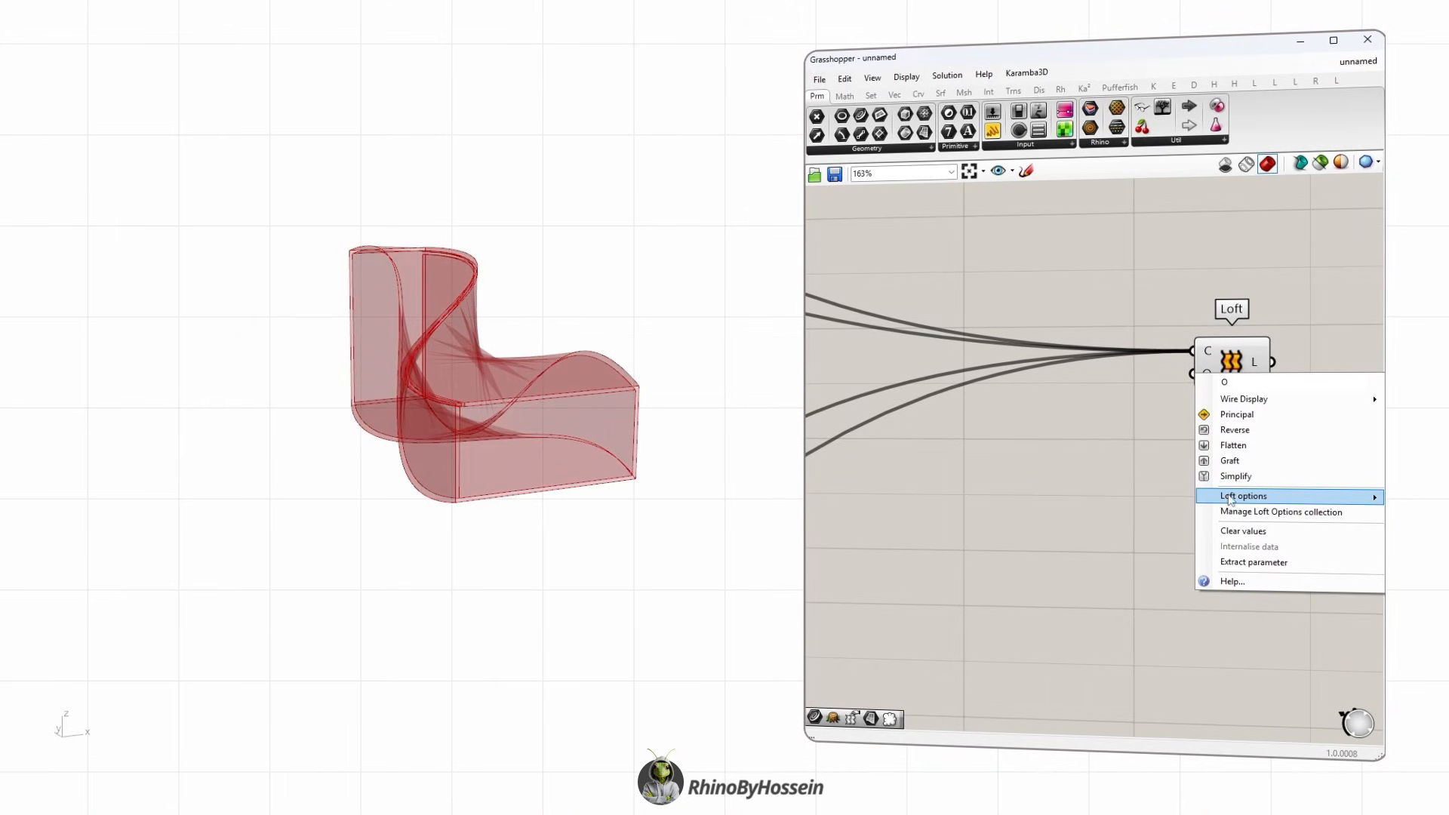
{"action": "left_click", "coordinate": [1099, 533]}
{"action": "left_click", "coordinate": [1069, 557]}
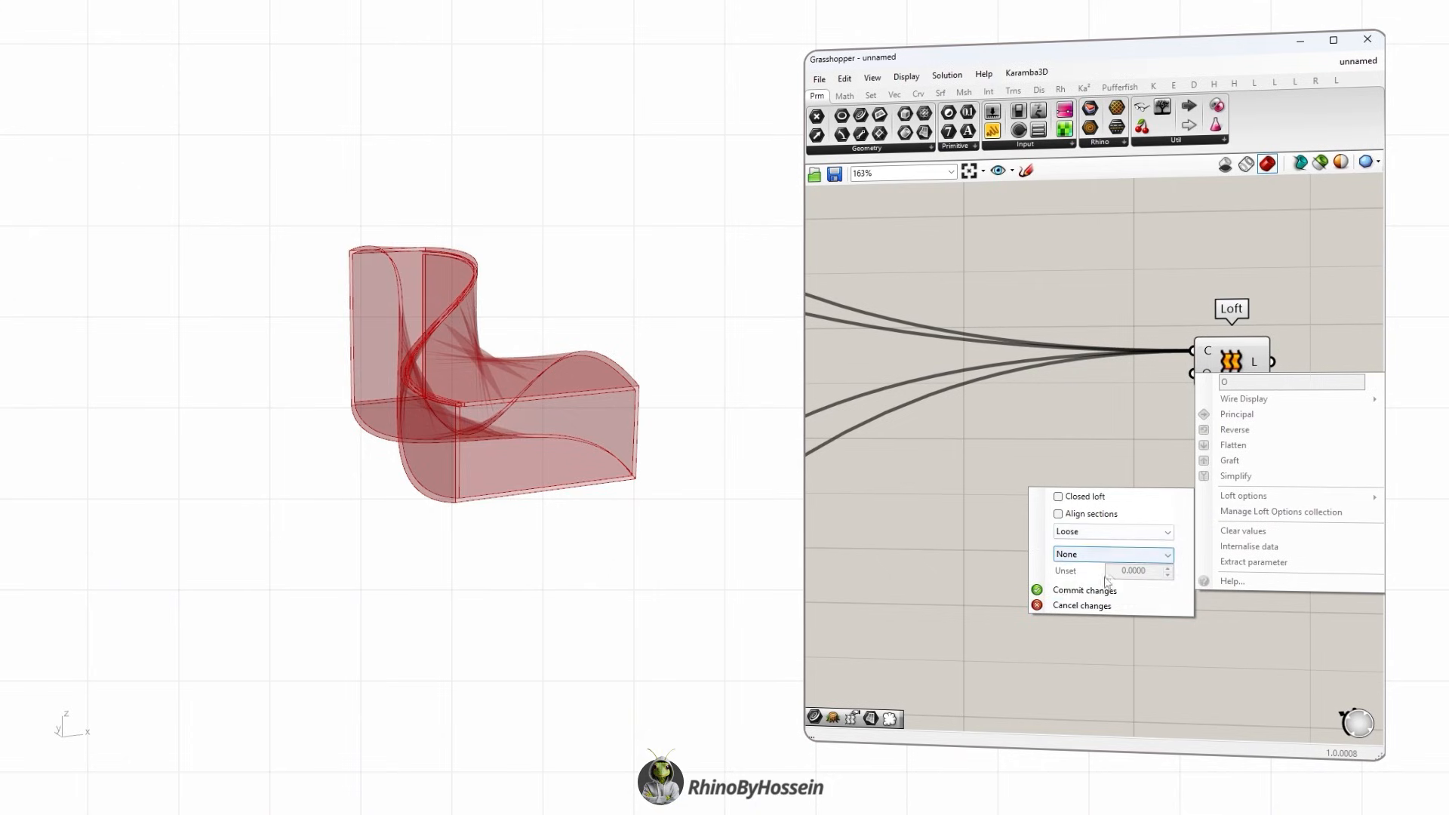
{"action": "left_click", "coordinate": [1077, 591]}
{"action": "right_click_drag", "start_coordinate": [656, 452], "coordinate": [547, 494]}
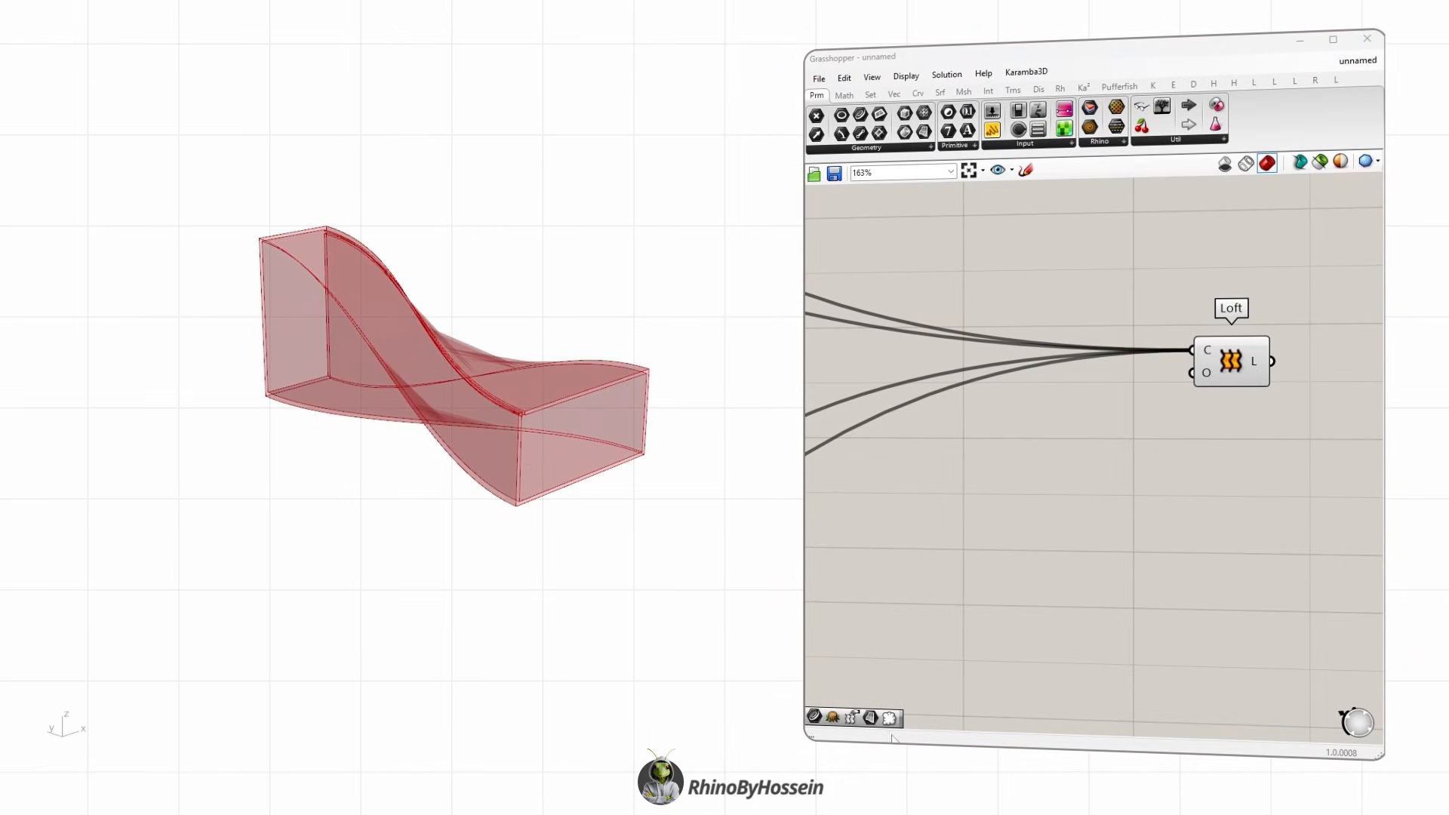
Add a Custom Preview component and connect the Loft's output to its geometry input.
{"action": "left_click", "coordinate": [1038, 89]}
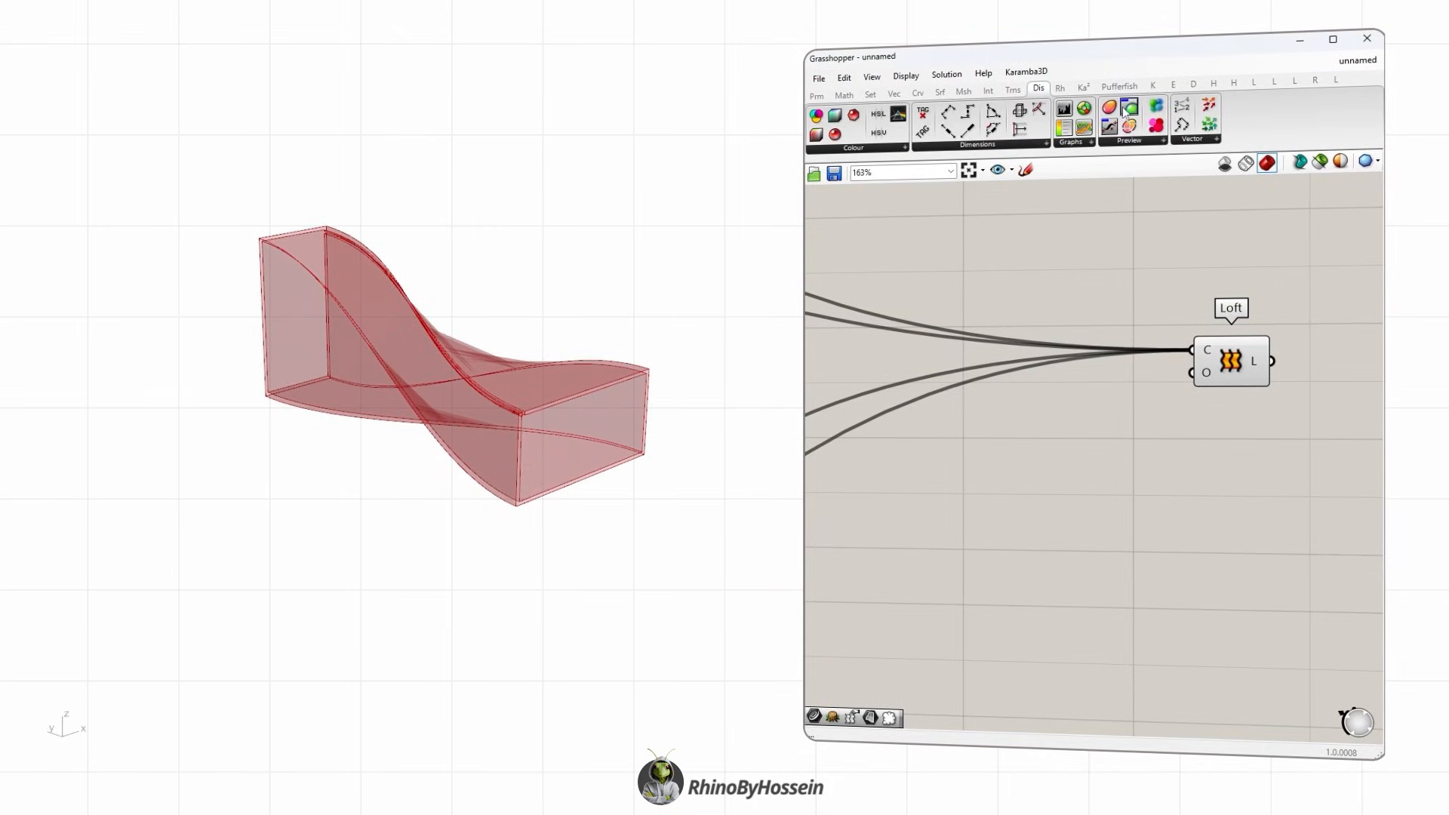
{"action": "left_click_drag", "start_coordinate": [1126, 108], "coordinate": [1308, 251]}
{"action": "scroll", "coordinate": [1285, 309], "scroll_direction": "down", "scroll_amount": 2}
{"action": "right_click_drag", "start_coordinate": [1286, 335], "coordinate": [1183, 378]}
{"action": "mouse_move", "coordinate": [1196, 313]}
{"action": "left_mouse_down"}
{"action": "mouse_move", "coordinate": [1240, 310]}
{"action": "mouse_move", "coordinate": [1216, 296]}
{"action": "left_mouse_up"}
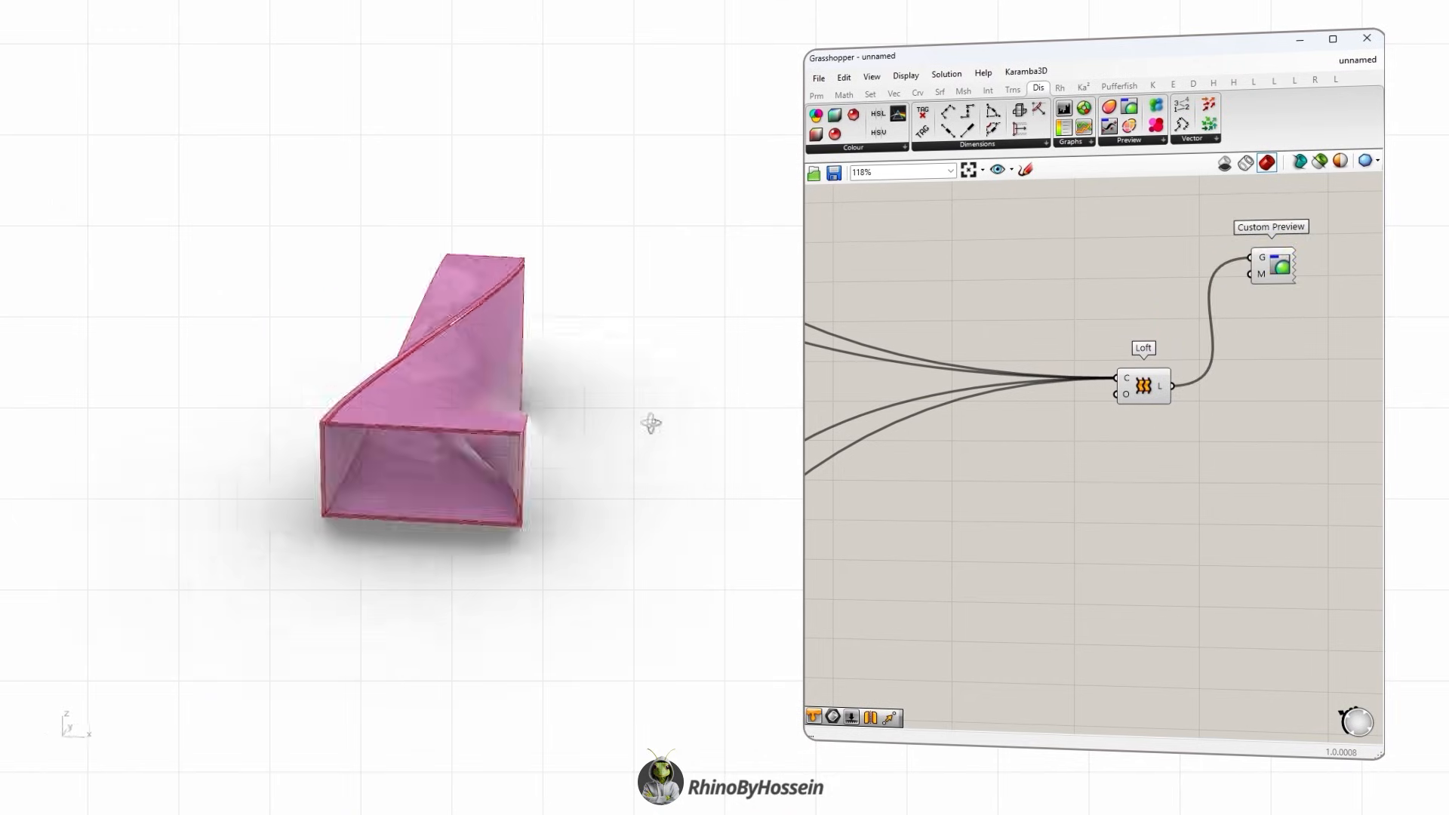
{"action": "right_click_drag", "start_coordinate": [647, 420], "coordinate": [529, 453]}
Disconnect the Loft from the Custom Preview's geometry input and move the Custom Preview aside.
{"action": "scroll", "coordinate": [1134, 356], "scroll_direction": "down", "scroll_amount": 2}
{"action": "scroll", "coordinate": [1134, 356], "scroll_direction": "up", "scroll_amount": 2}
{"action": "right_click_drag", "start_coordinate": [1241, 300], "coordinate": [1058, 369]}
{"action": "scroll", "coordinate": [1060, 368], "scroll_direction": "down", "scroll_amount": 1}
{"action": "right_click", "coordinate": [1076, 332]}
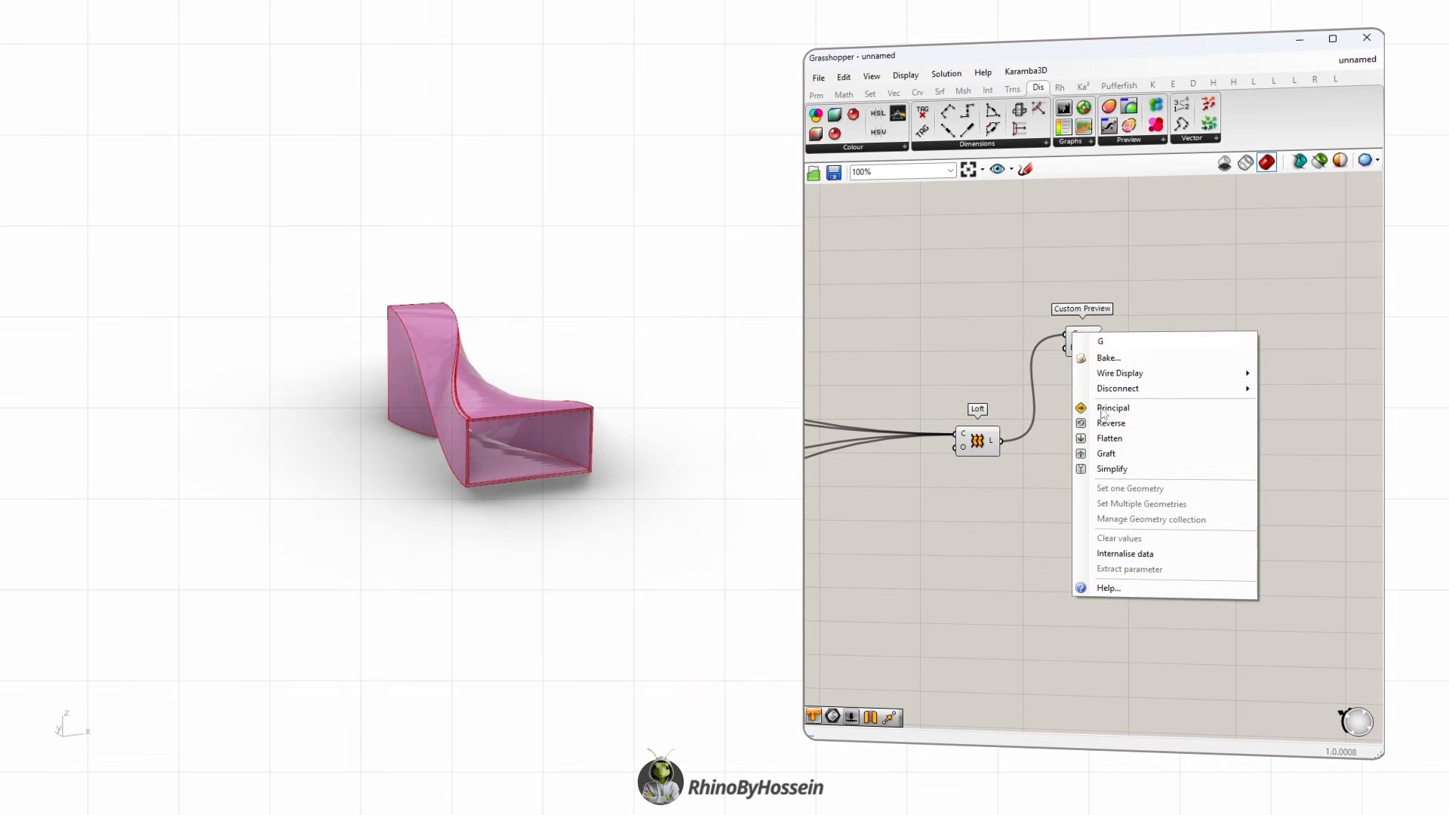
{"action": "left_click", "coordinate": [1317, 388]}
{"action": "left_click_drag", "start_coordinate": [1091, 345], "coordinate": [1195, 287]}
{"action": "right_click_drag", "start_coordinate": [574, 422], "coordinate": [464, 423]}
Add a Contour component for Breps or meshes and connect the Loft's output to its shape input.
{"action": "double_click", "coordinate": [1106, 473]}
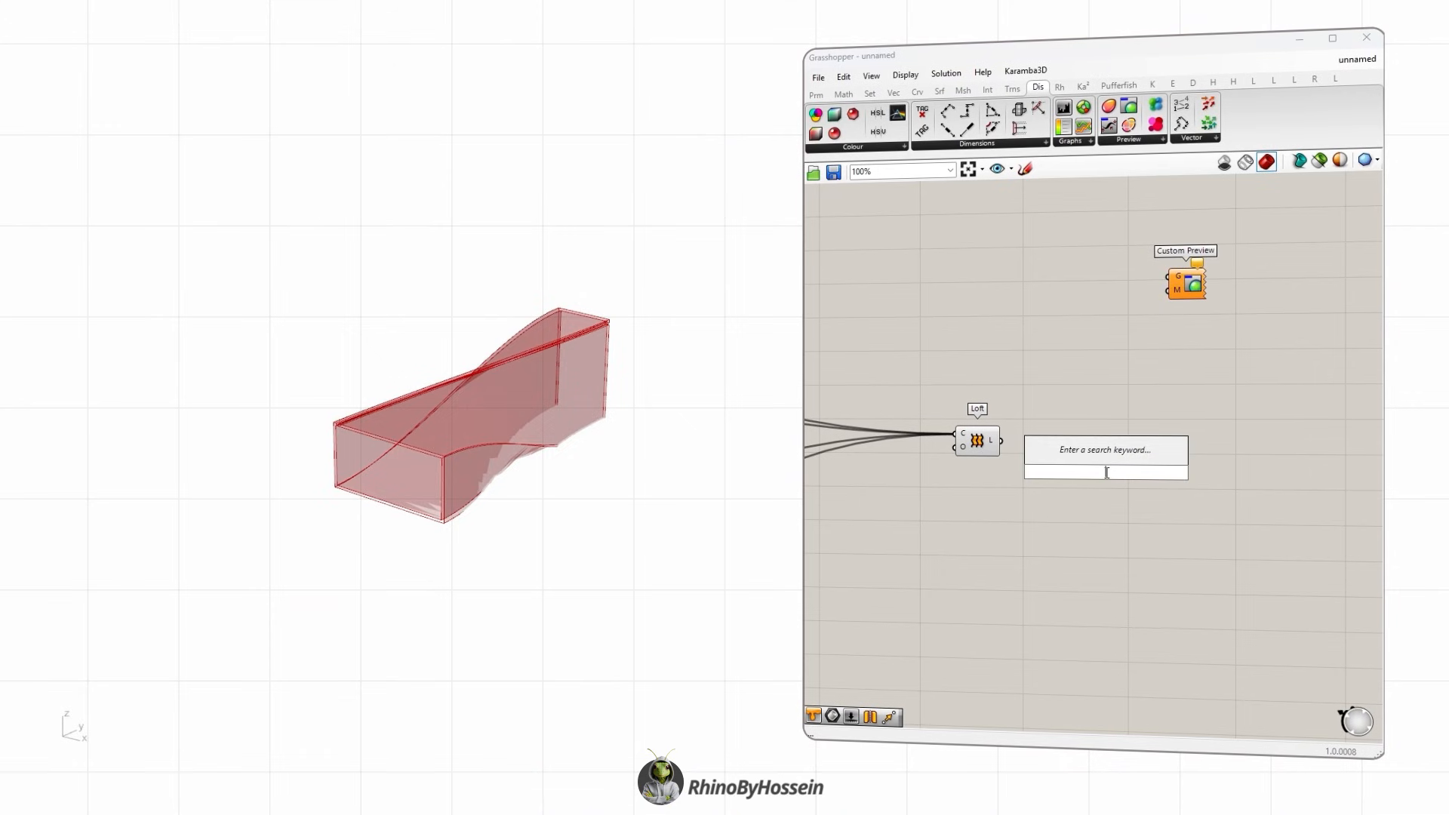
{"action": "type", "text": "cont"}
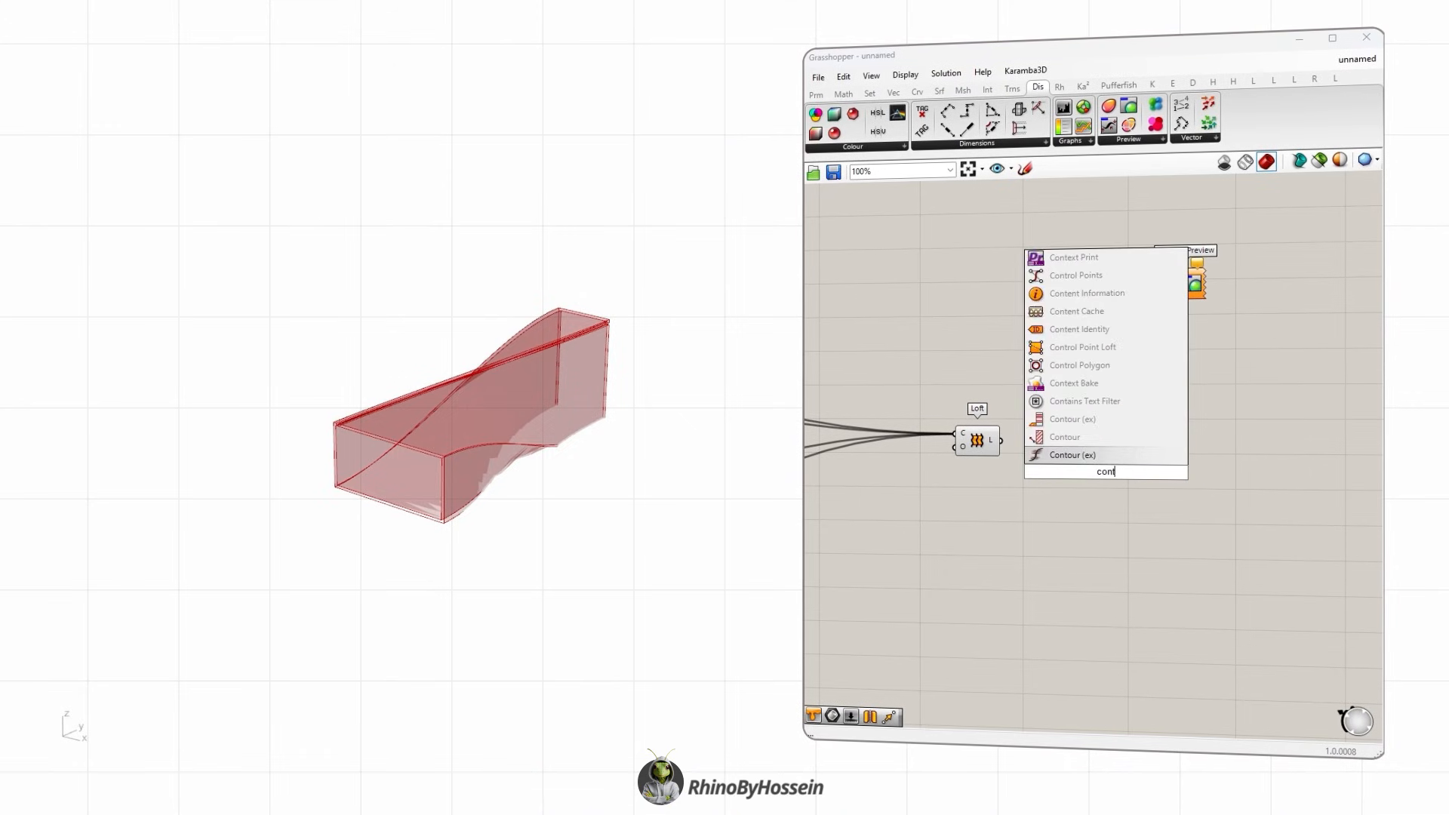
{"action": "key", "text": "Up"}
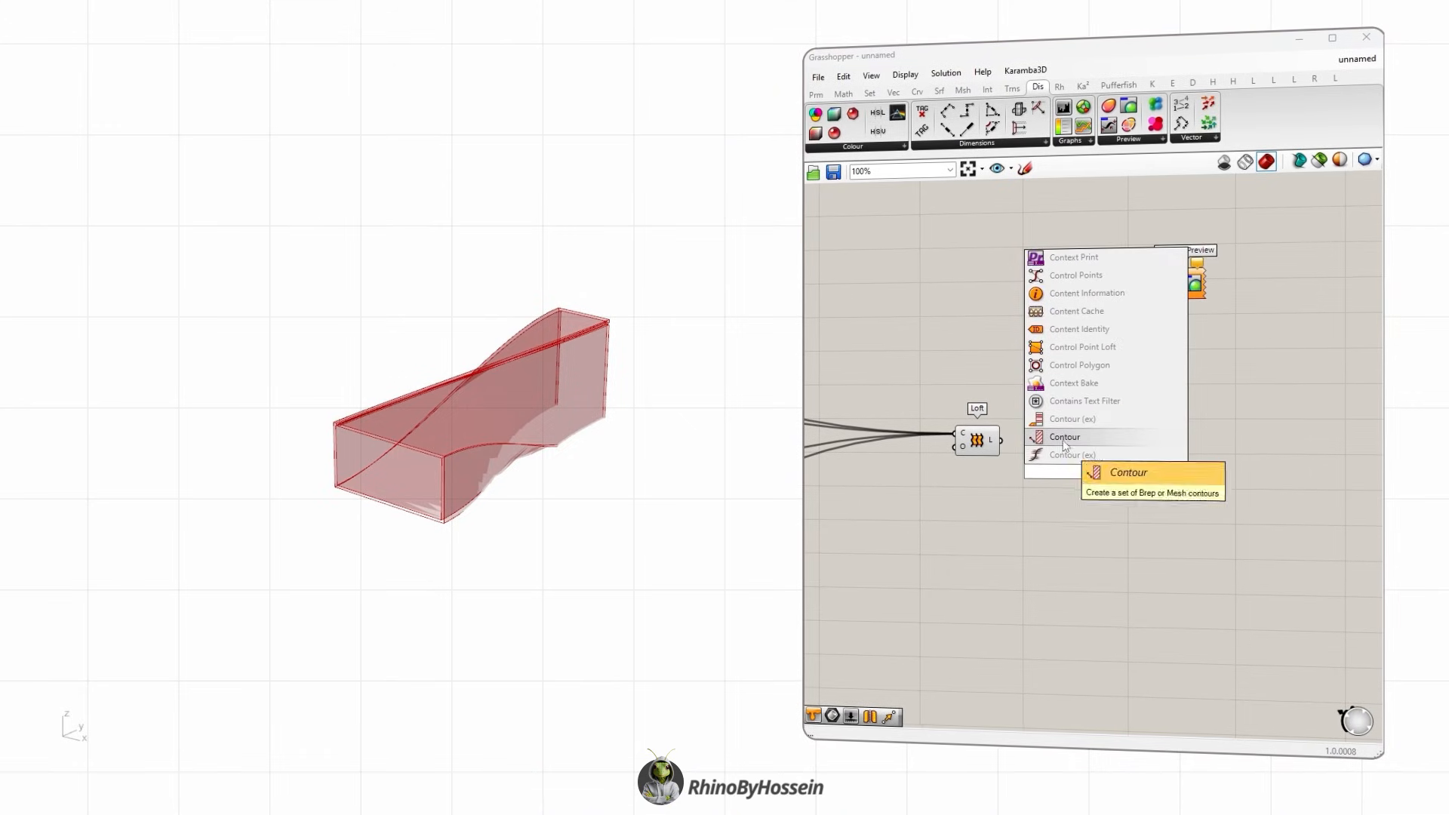
{"action": "left_click", "coordinate": [1056, 438]}
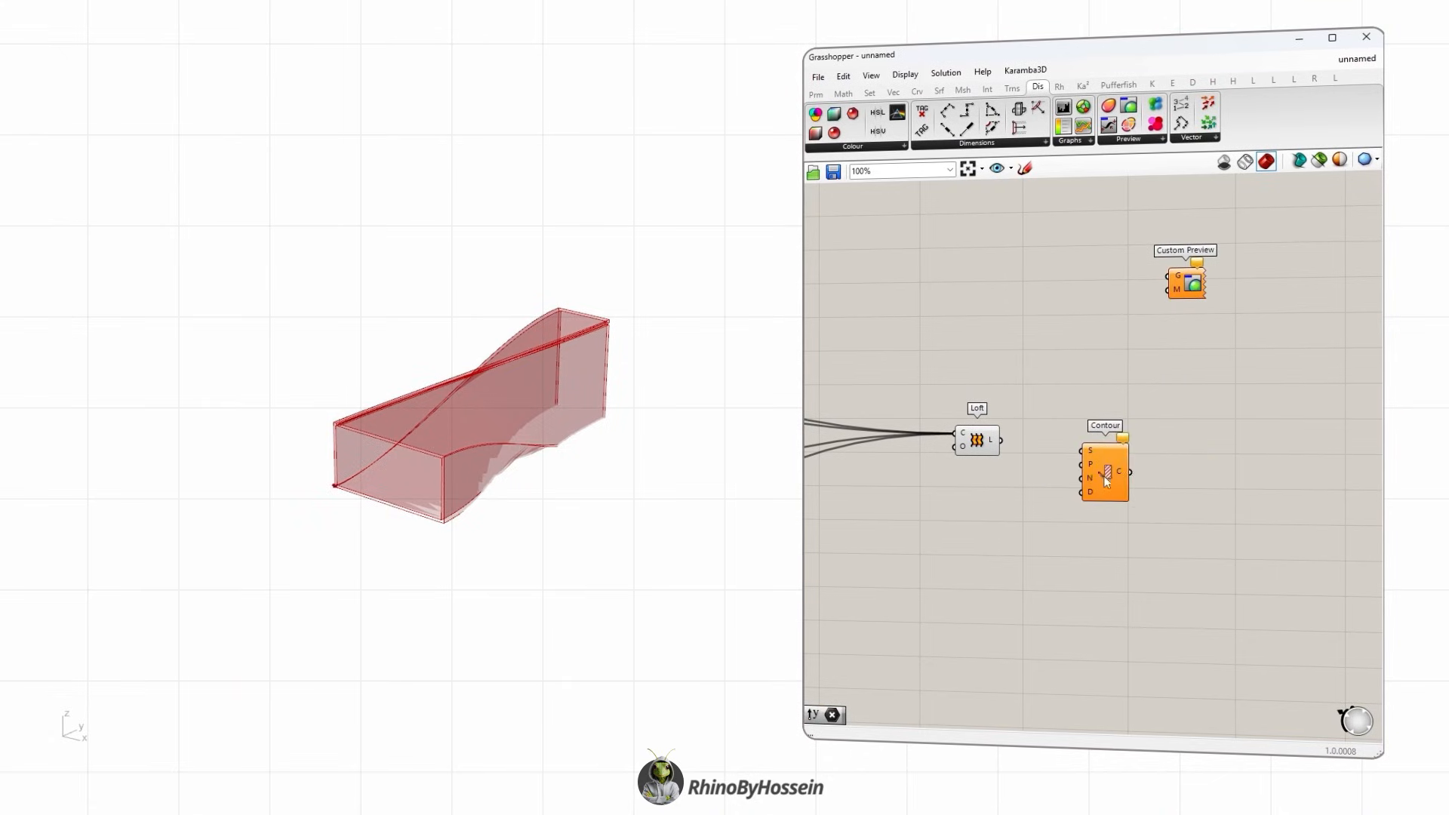
{"action": "left_click_drag", "start_coordinate": [1024, 455], "coordinate": [1131, 456]}
{"action": "scroll", "coordinate": [1124, 418], "scroll_direction": "down", "scroll_amount": 6}
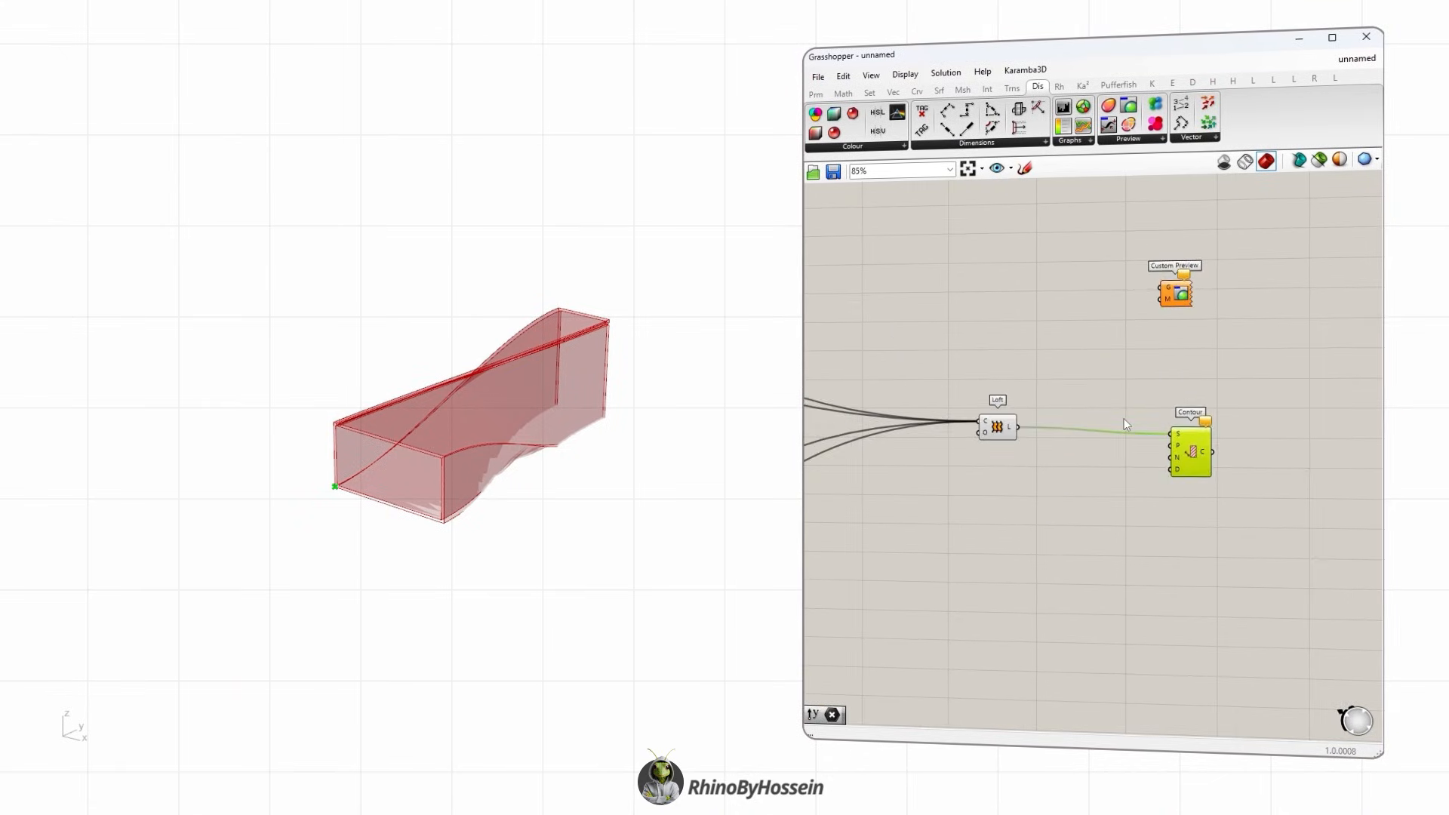
Connect the output of the third section definition's starting component to the Contour's P input.
{"action": "scroll", "coordinate": [853, 462], "scroll_direction": "up", "scroll_amount": 6}
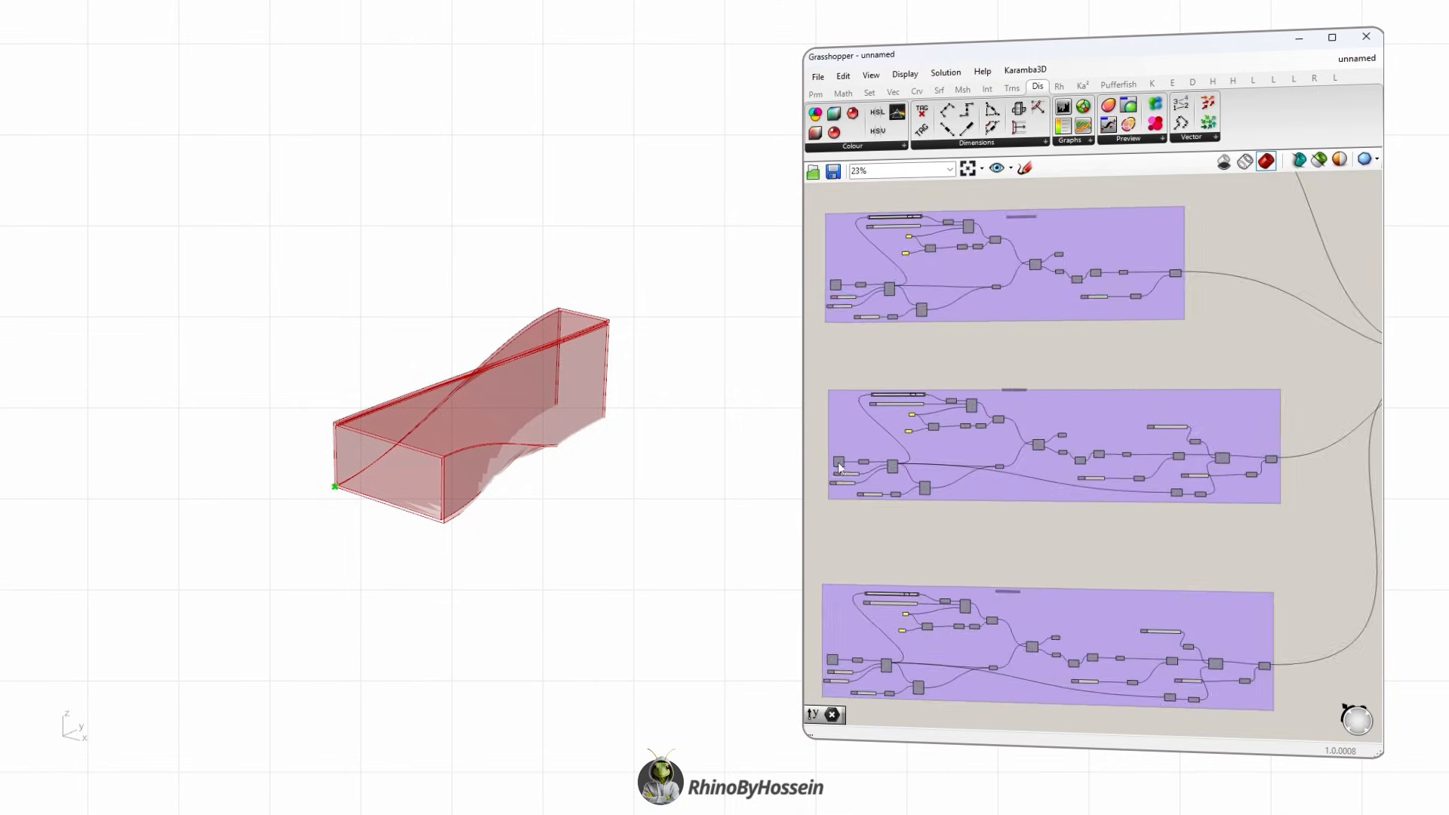
{"action": "scroll", "coordinate": [858, 464], "scroll_direction": "down", "scroll_amount": 10}
{"action": "left_click_drag", "start_coordinate": [852, 464], "coordinate": [1100, 424]}
{"action": "scroll", "coordinate": [1141, 421], "scroll_direction": "up", "scroll_amount": 5}
{"action": "scroll", "coordinate": [1186, 435], "scroll_direction": "up", "scroll_amount": 5}
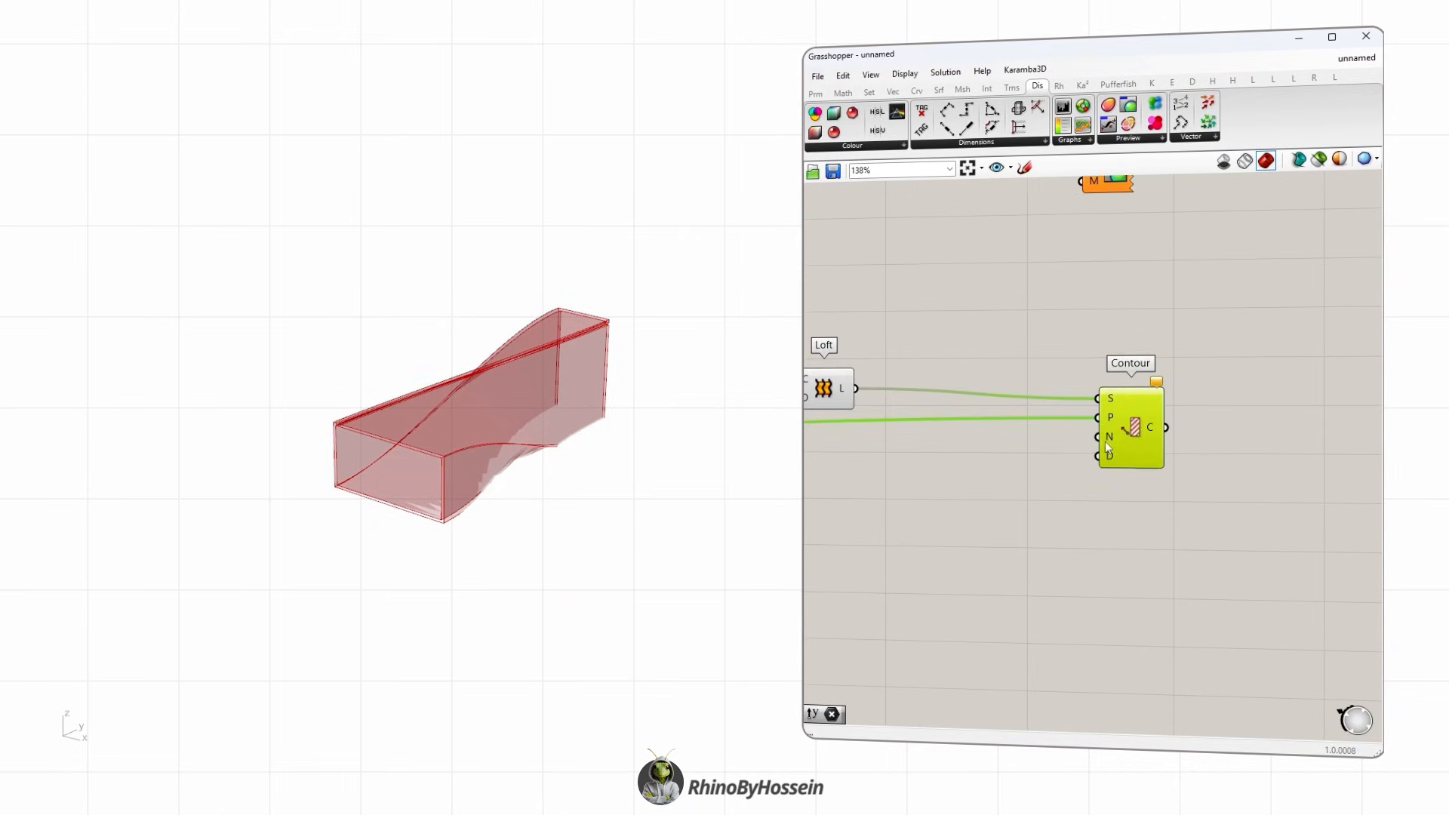
Add a Unit Y vector, connect it to the Contour's N input and place it below the Loft.
{"action": "scroll", "coordinate": [951, 492], "scroll_direction": "down", "scroll_amount": 1}
{"action": "double_click", "coordinate": [971, 492]}
{"action": "type", "text": "unit y"}
{"action": "key", "text": "Return"}
{"action": "left_click_drag", "start_coordinate": [994, 485], "coordinate": [1072, 447]}
{"action": "left_click_drag", "start_coordinate": [968, 491], "coordinate": [891, 460]}
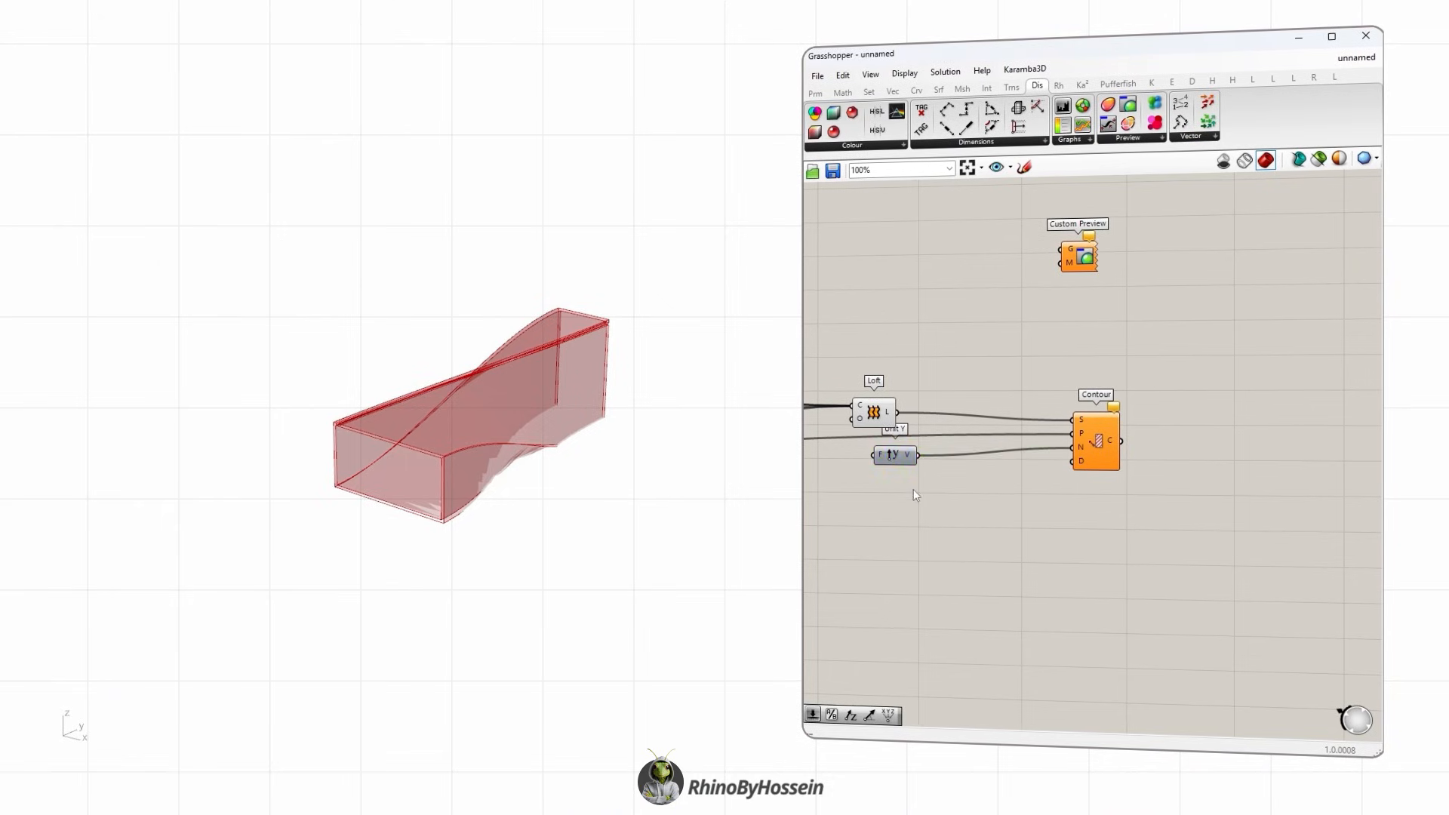
Create a number slider with value 20, connect it to the Contour's D input and shift the Unit Y component.
{"action": "double_click", "coordinate": [913, 489]}
{"action": "type", "text": "20"}
{"action": "key", "text": "Return"}
{"action": "left_click_drag", "start_coordinate": [969, 490], "coordinate": [1072, 461]}
{"action": "left_click_drag", "start_coordinate": [893, 460], "coordinate": [938, 462]}
Set the Contour's Distance slider to 30.
{"action": "right_click_drag", "start_coordinate": [528, 430], "coordinate": [550, 392]}
{"action": "scroll", "coordinate": [917, 489], "scroll_direction": "up", "scroll_amount": 5}
{"action": "left_click_drag", "start_coordinate": [928, 489], "coordinate": [929, 490]}
{"action": "scroll", "coordinate": [925, 491], "scroll_direction": "up", "scroll_amount": 1}
{"action": "right_click_drag", "start_coordinate": [521, 446], "coordinate": [680, 453]}
{"action": "scroll", "coordinate": [906, 355], "scroll_direction": "down", "scroll_amount": 4}
Turn off the Loft's preview so only the contour curves are displayed.
{"action": "right_click", "coordinate": [908, 361]}
{"action": "left_click", "coordinate": [942, 377]}
{"action": "right_click_drag", "start_coordinate": [526, 558], "coordinate": [591, 447]}
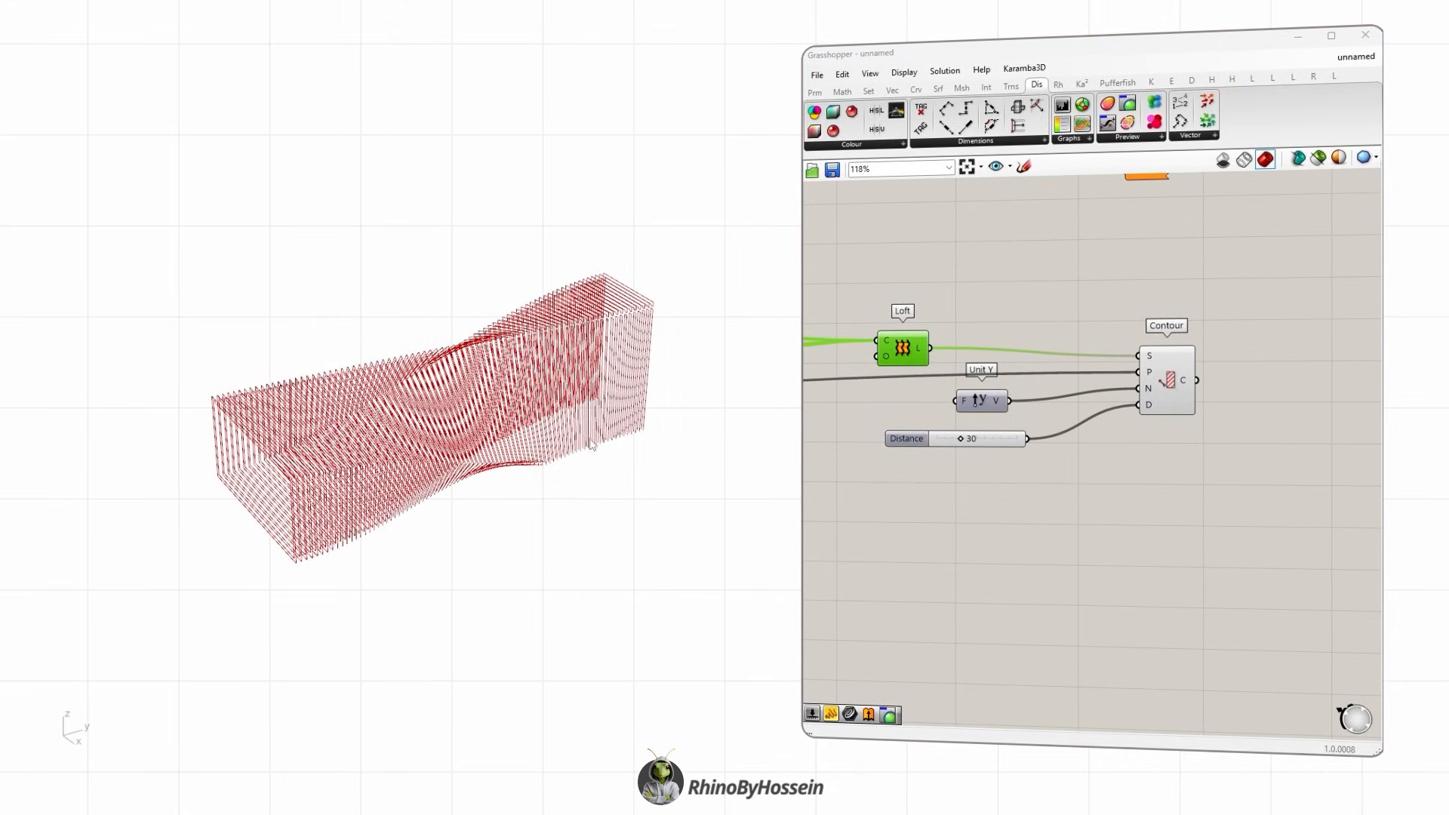
Add an Extrude component for the Contour curves, with its direction from a copied Unit Y driven by the 30 slider.
{"action": "double_click", "coordinate": [1116, 513]}
{"action": "type", "text": "extr"}
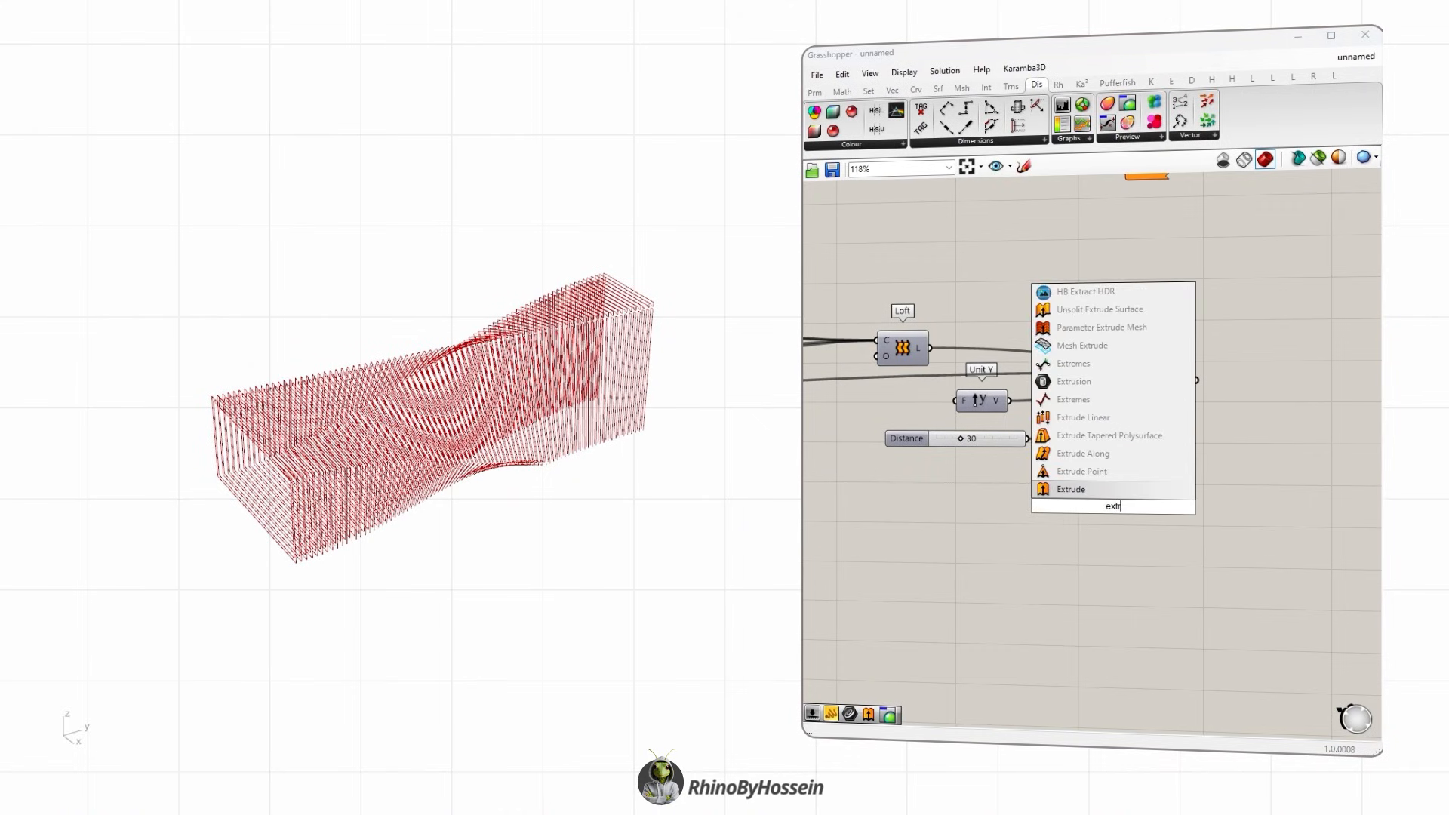
{"action": "key", "text": "Return"}
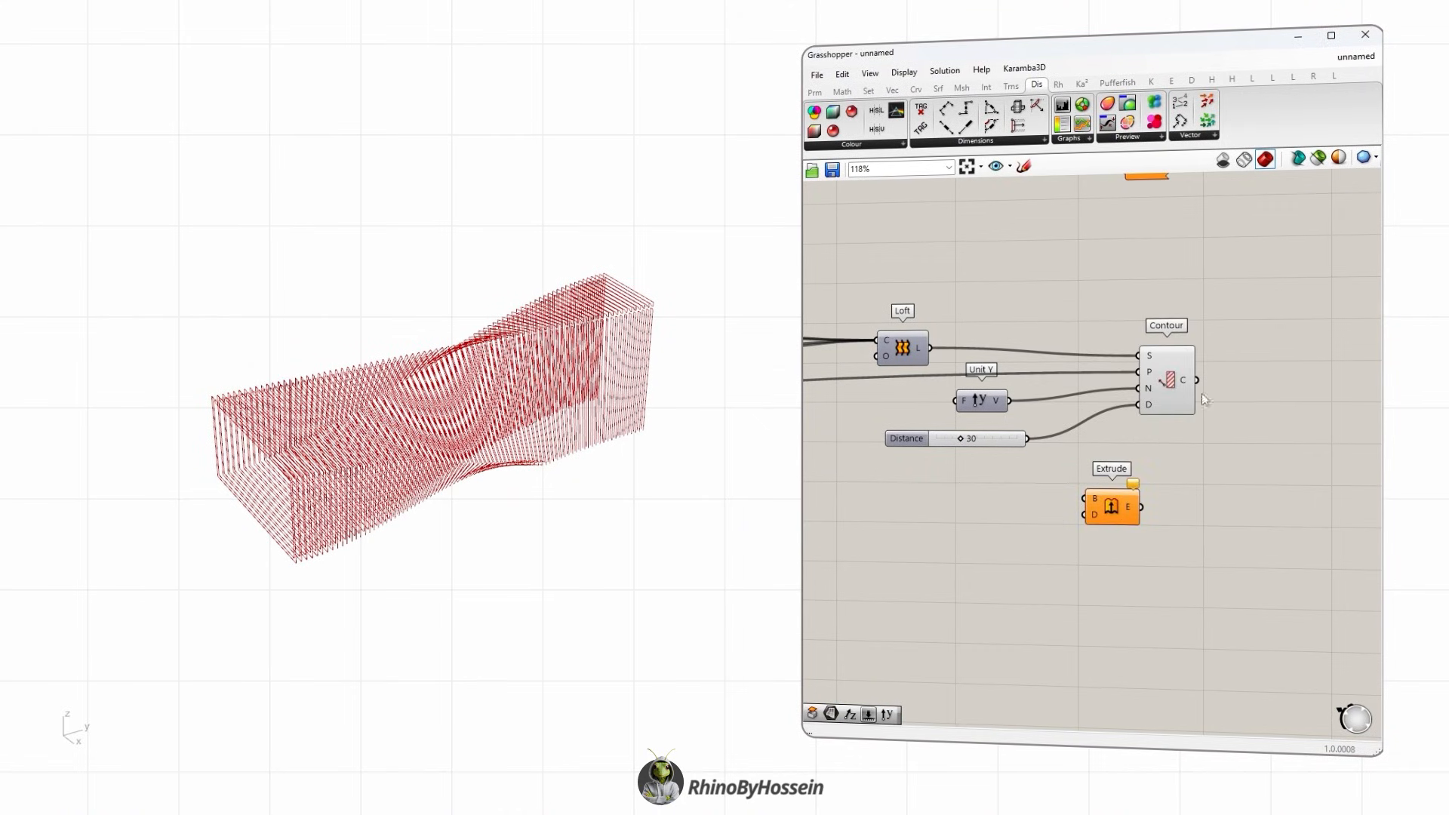
{"action": "left_click_drag", "start_coordinate": [1196, 379], "coordinate": [1265, 451]}
{"action": "left_click_drag", "start_coordinate": [998, 410], "coordinate": [1159, 509], "text": "alt"}
{"action": "left_click_drag", "start_coordinate": [1028, 439], "coordinate": [1244, 462]}
{"action": "scroll", "coordinate": [1093, 387], "scroll_direction": "down", "scroll_amount": 3}
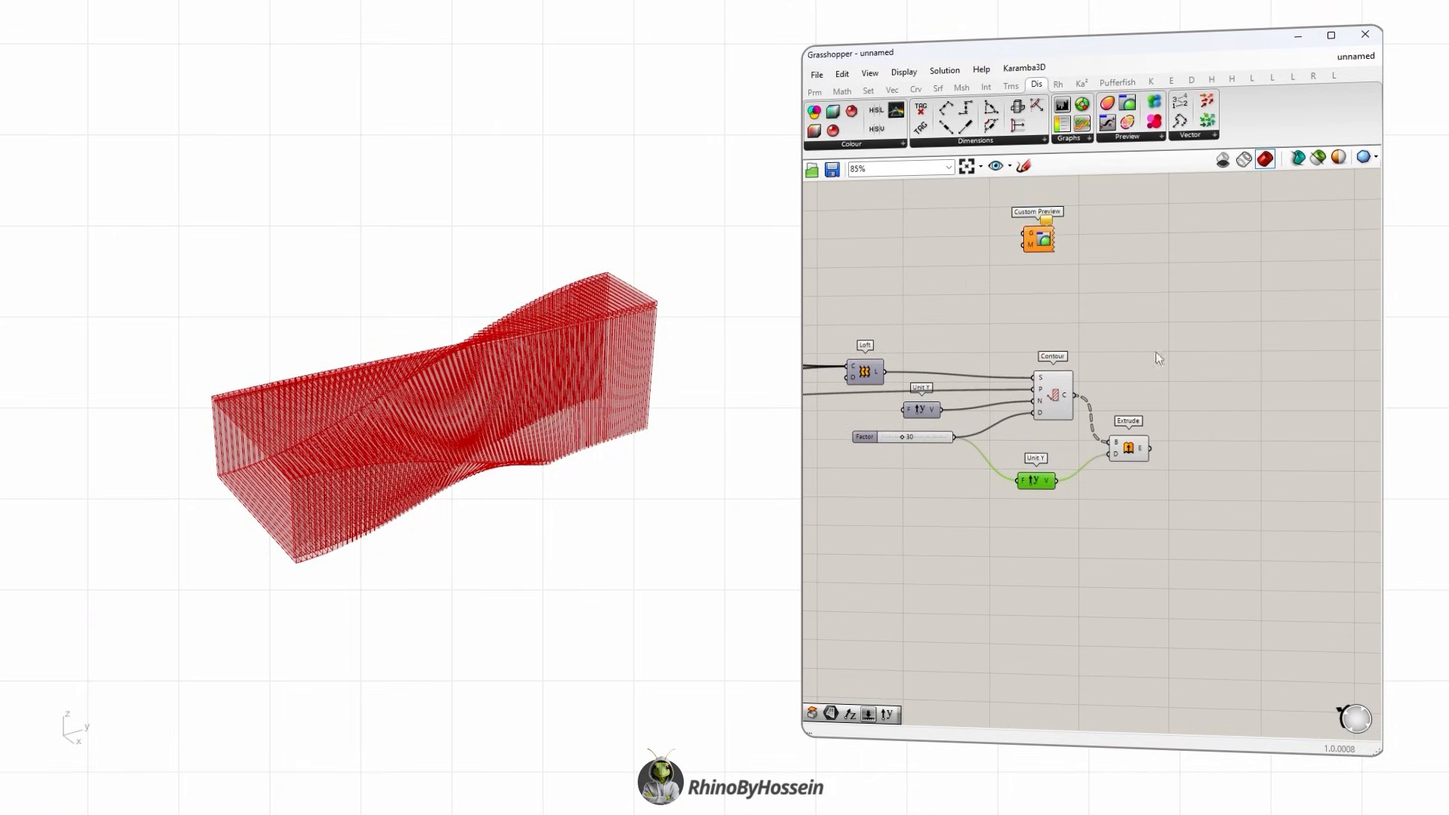
Add a Cap Holes component and connect the Extrude output to it.
{"action": "double_click", "coordinate": [1165, 407]}
{"action": "type", "text": "cap"}
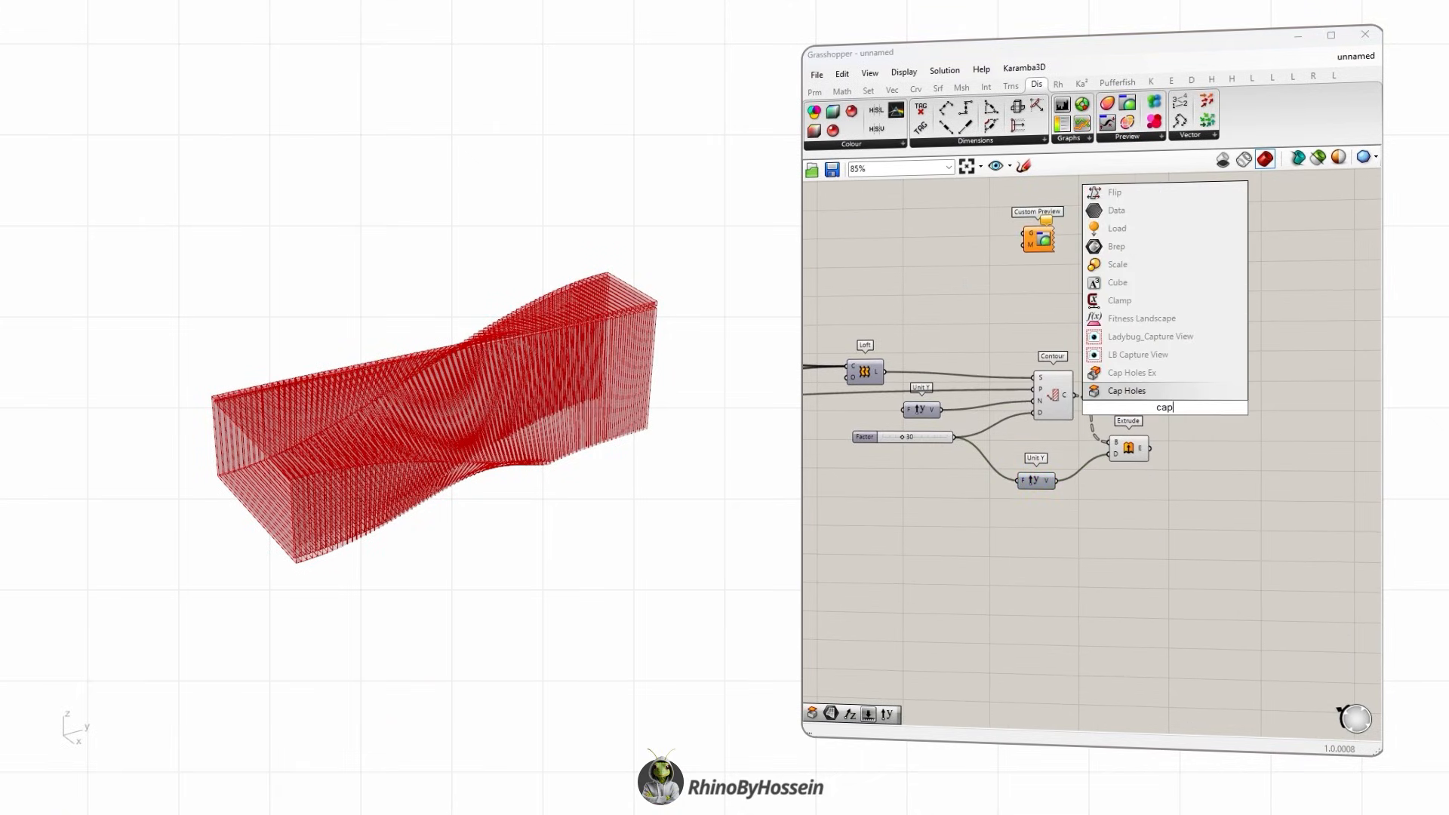
{"action": "key", "text": "Return"}
{"action": "left_click_drag", "start_coordinate": [1150, 448], "coordinate": [1238, 457]}
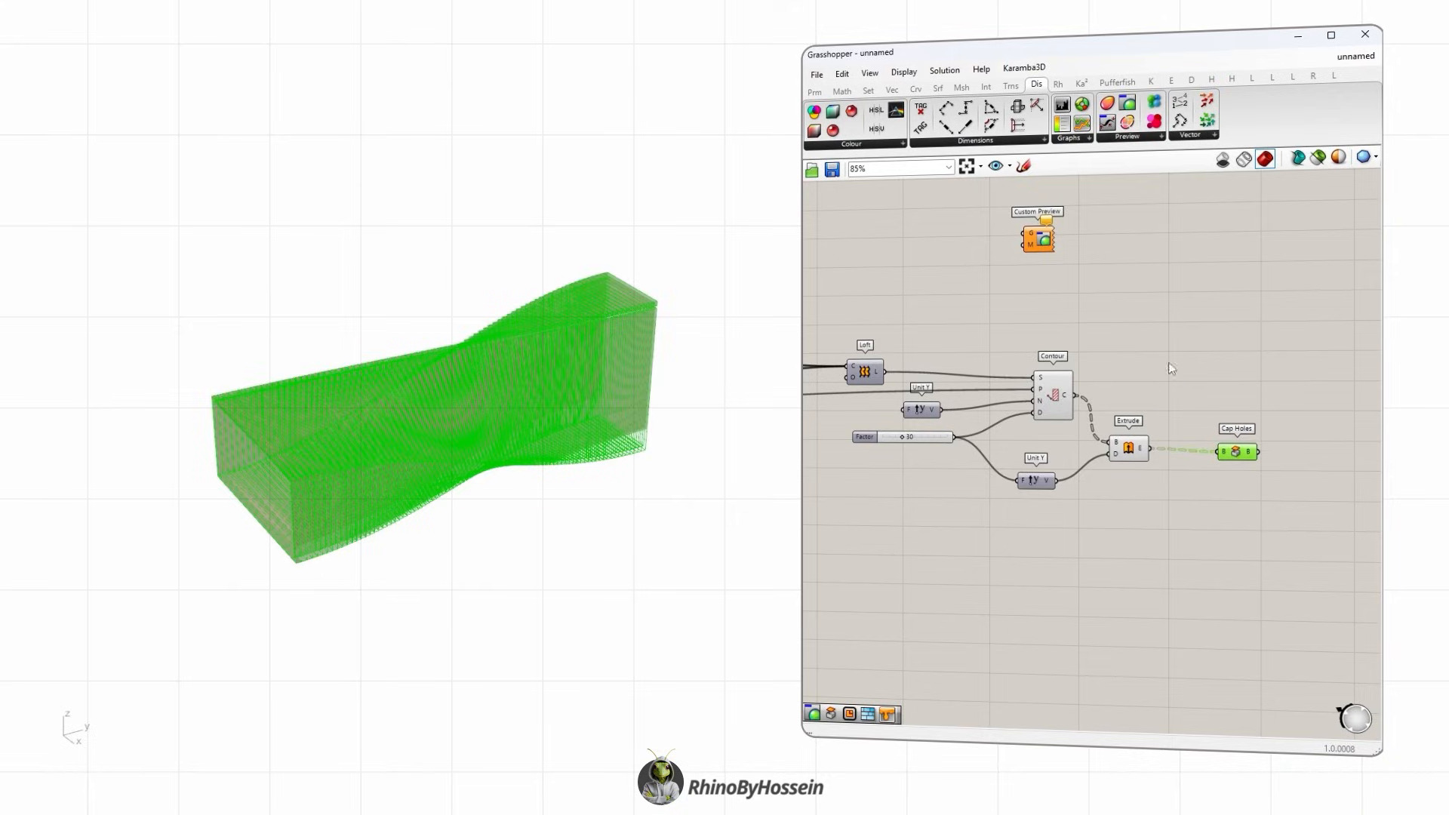
Move the Custom Preview beside Cap Holes and connect the capped solids to its geometry input.
{"action": "scroll", "coordinate": [1072, 231], "scroll_direction": "down", "scroll_amount": 3}
{"action": "scroll", "coordinate": [1113, 266], "scroll_direction": "up", "scroll_amount": 2}
{"action": "left_click_drag", "start_coordinate": [1034, 226], "coordinate": [1292, 334]}
{"action": "left_click_drag", "start_coordinate": [1213, 405], "coordinate": [1275, 324]}
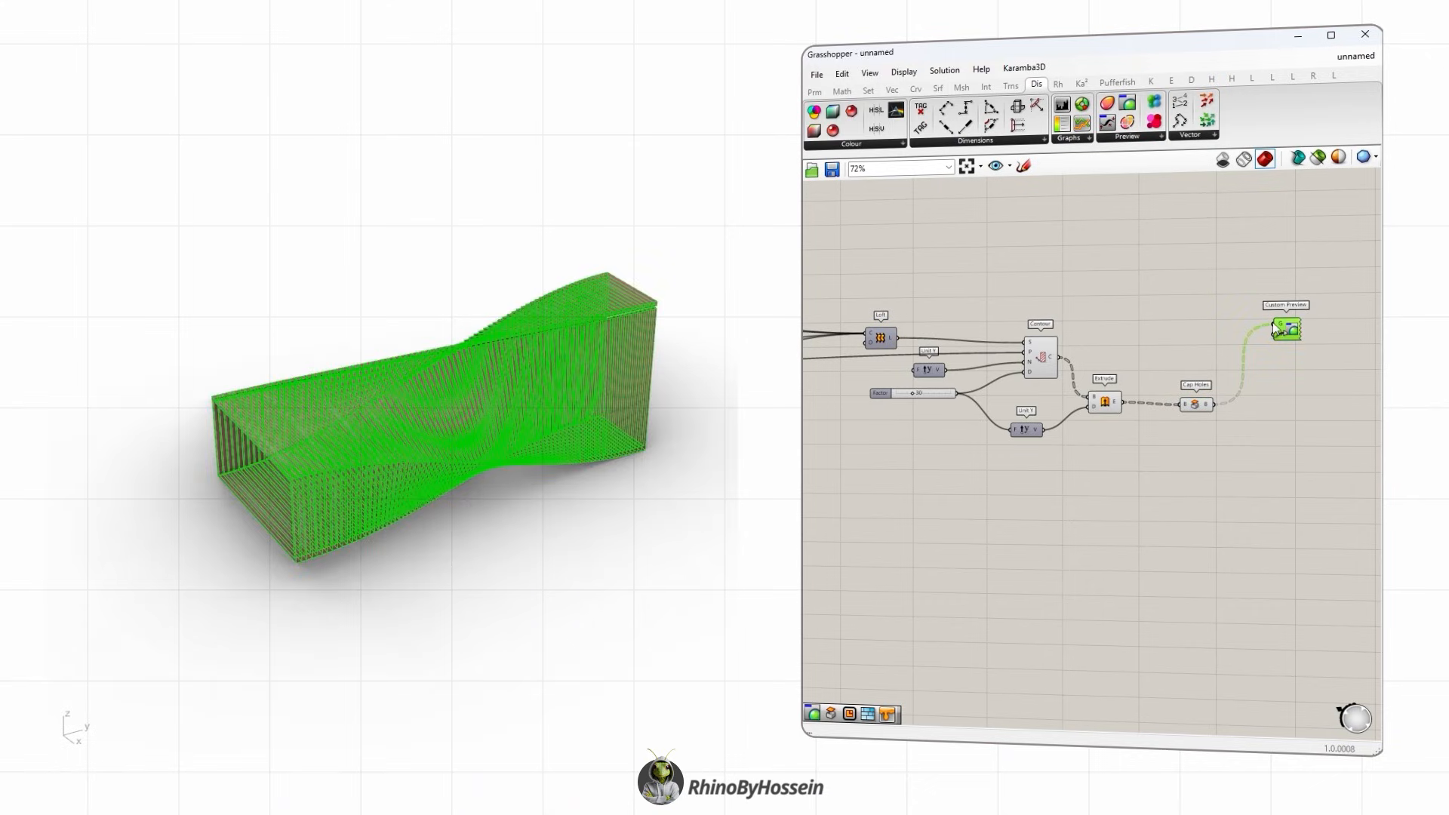
{"action": "right_click_drag", "start_coordinate": [505, 436], "coordinate": [324, 375]}
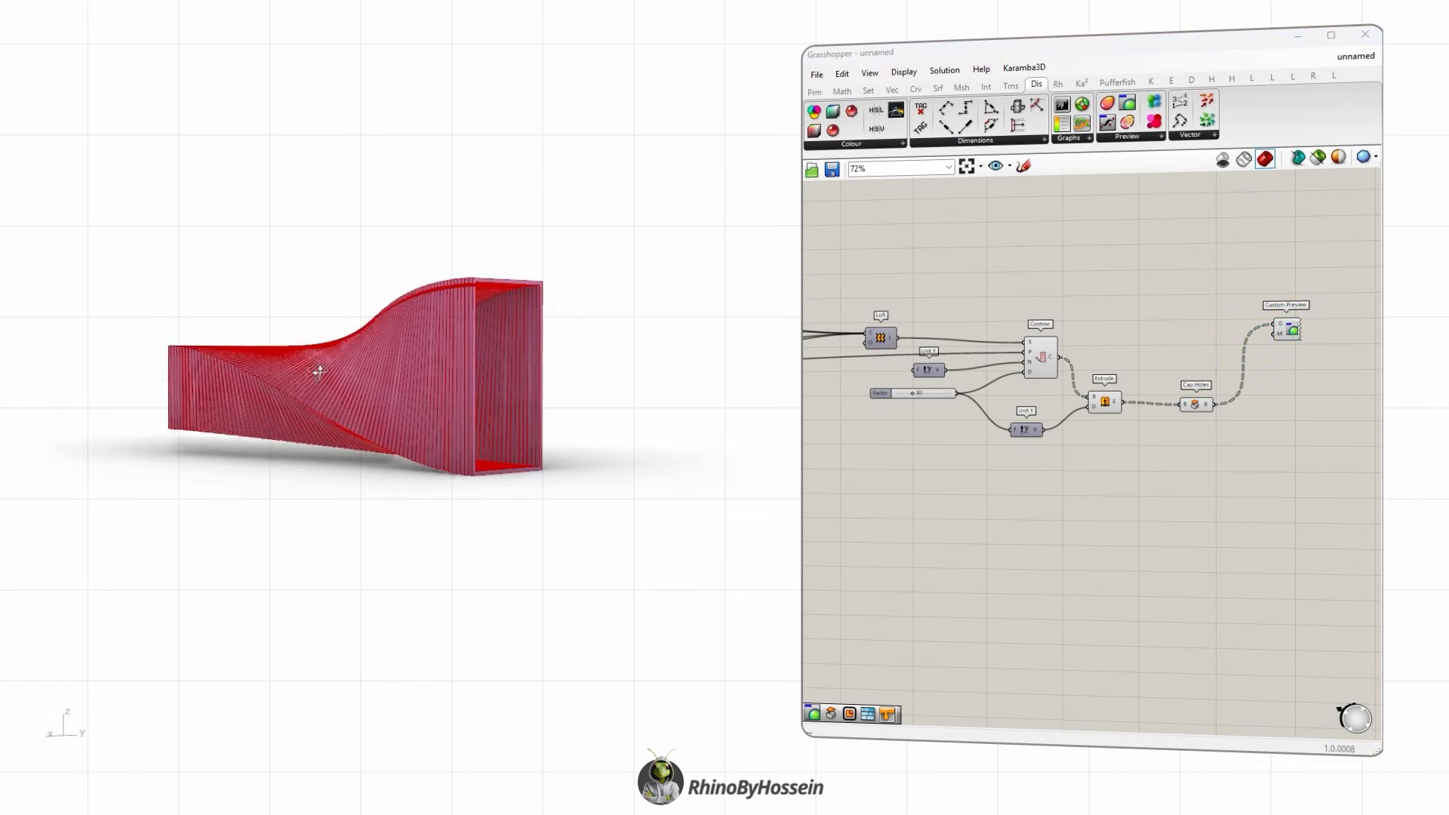